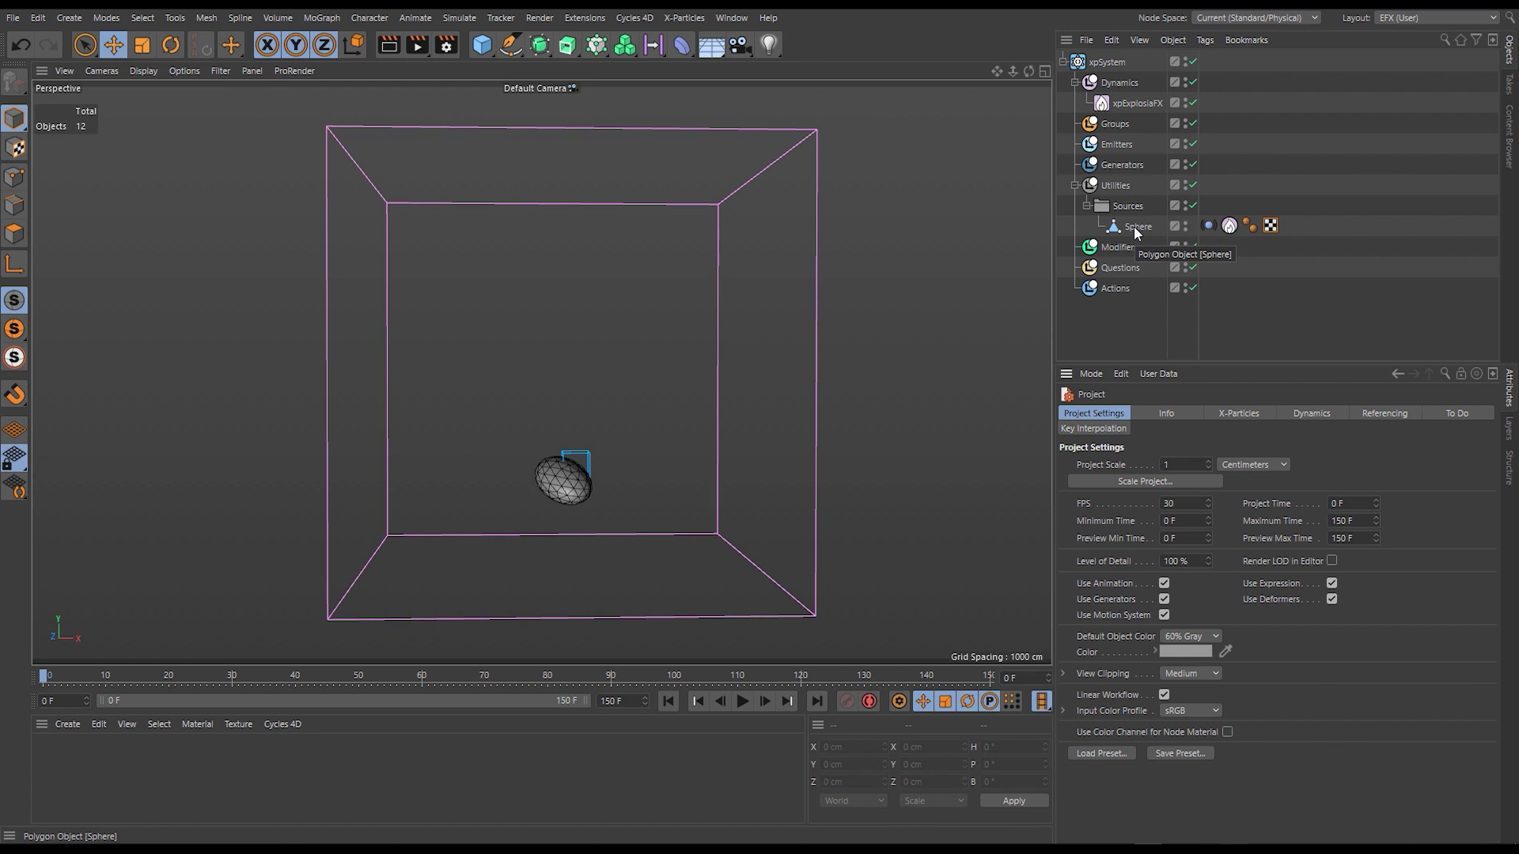
Inspect the source sphere's Vibrate and ExplosiaFX source tags, and play the fire simulation to review it.
click(1208, 227)
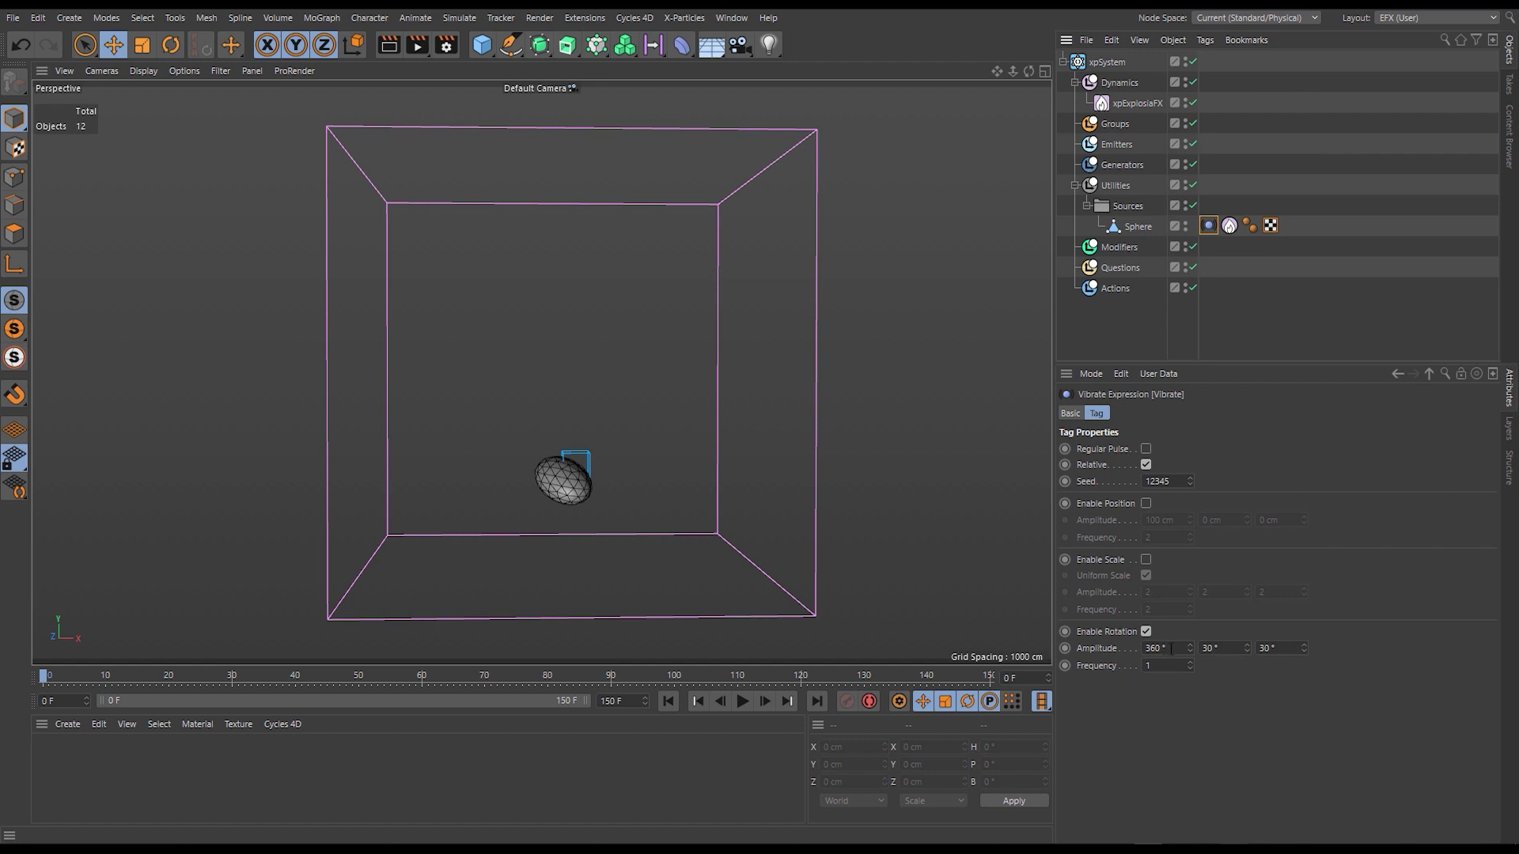
click(1230, 226)
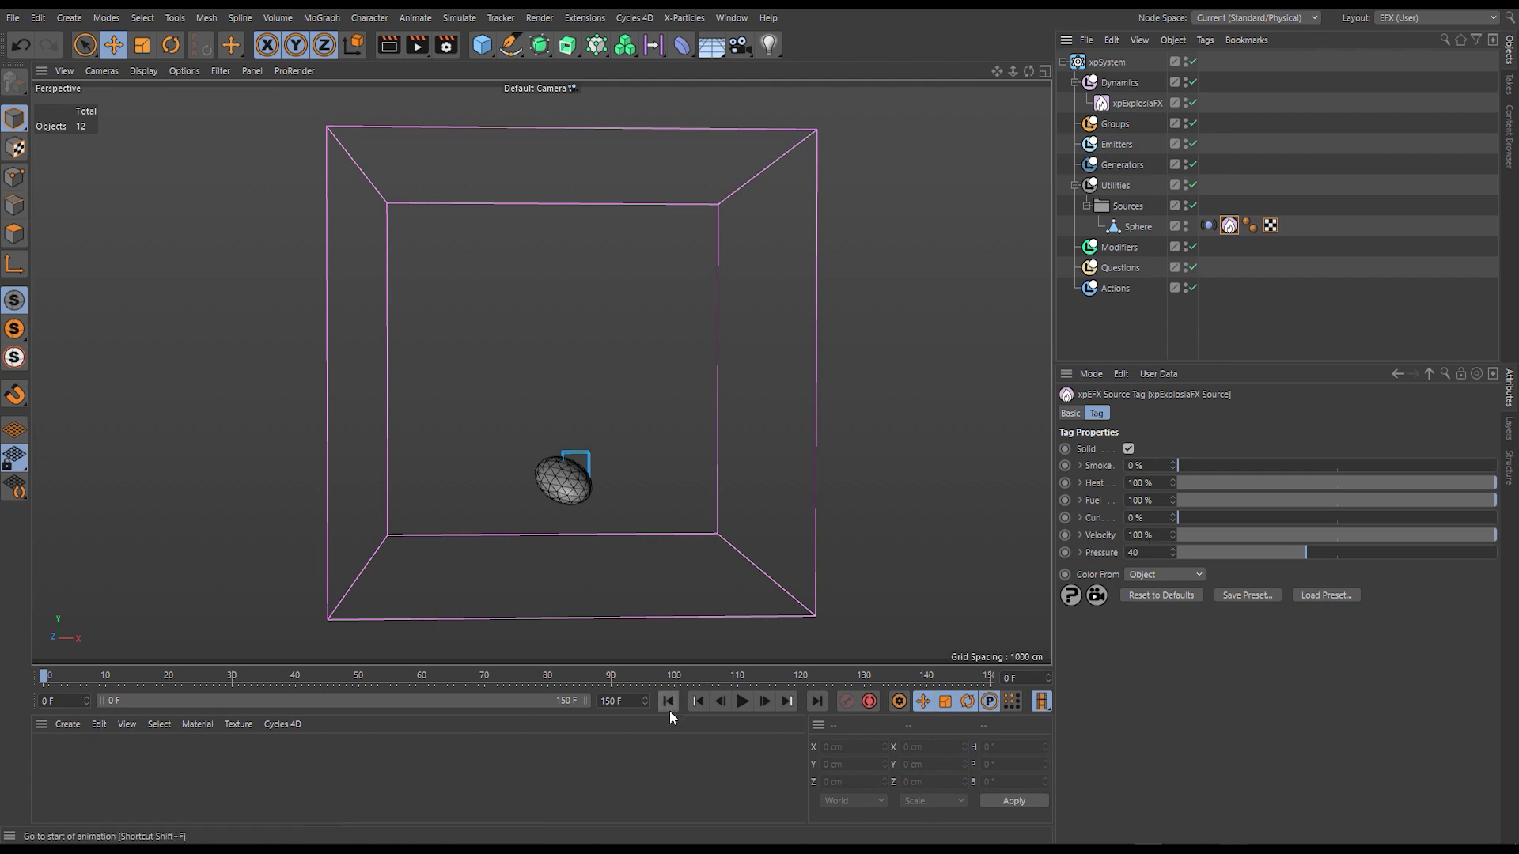
click(744, 700)
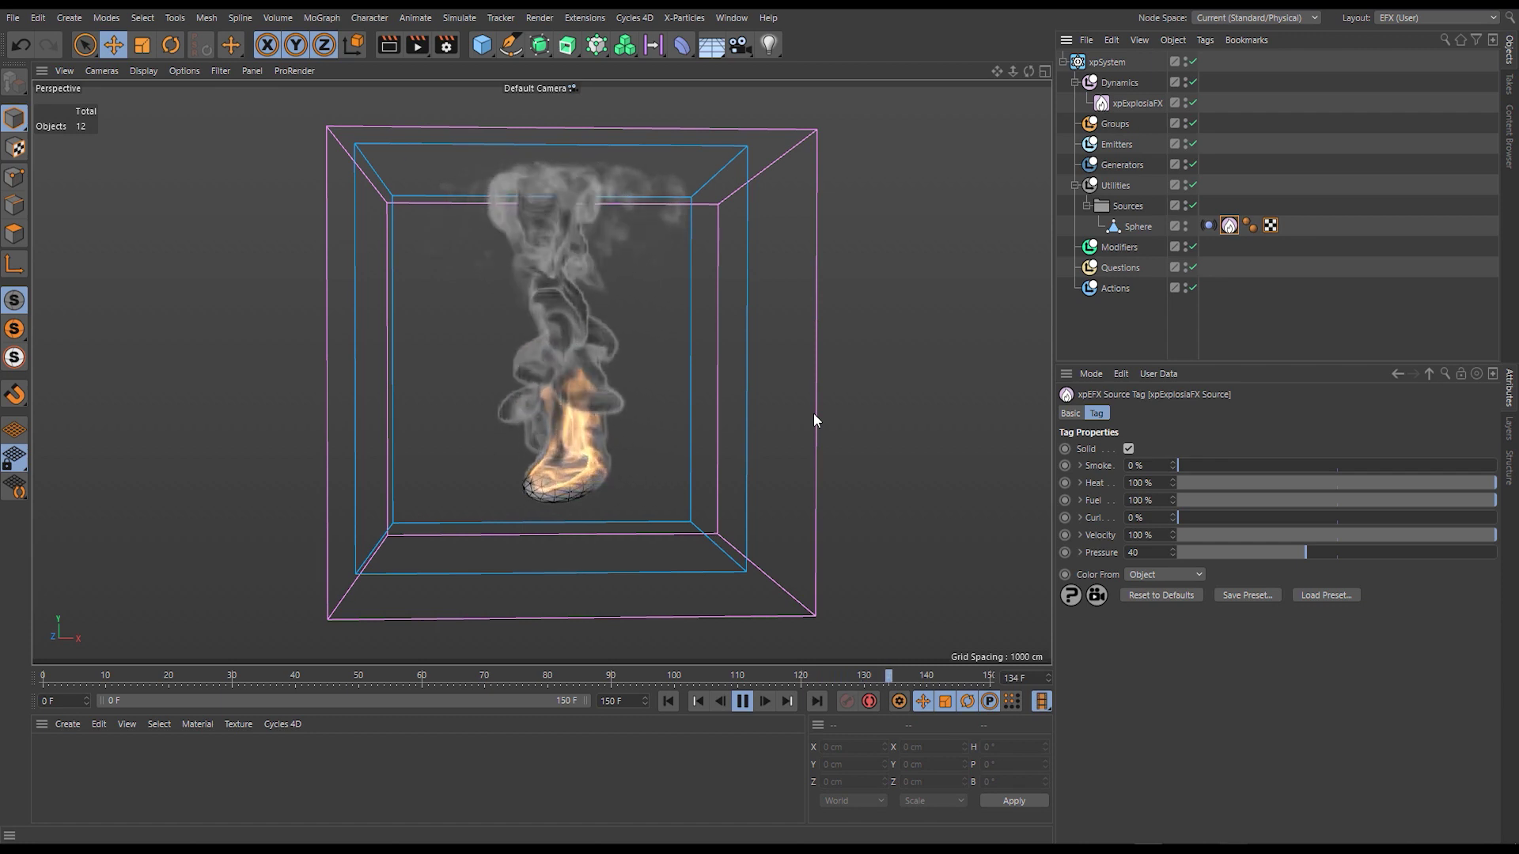
click(743, 702)
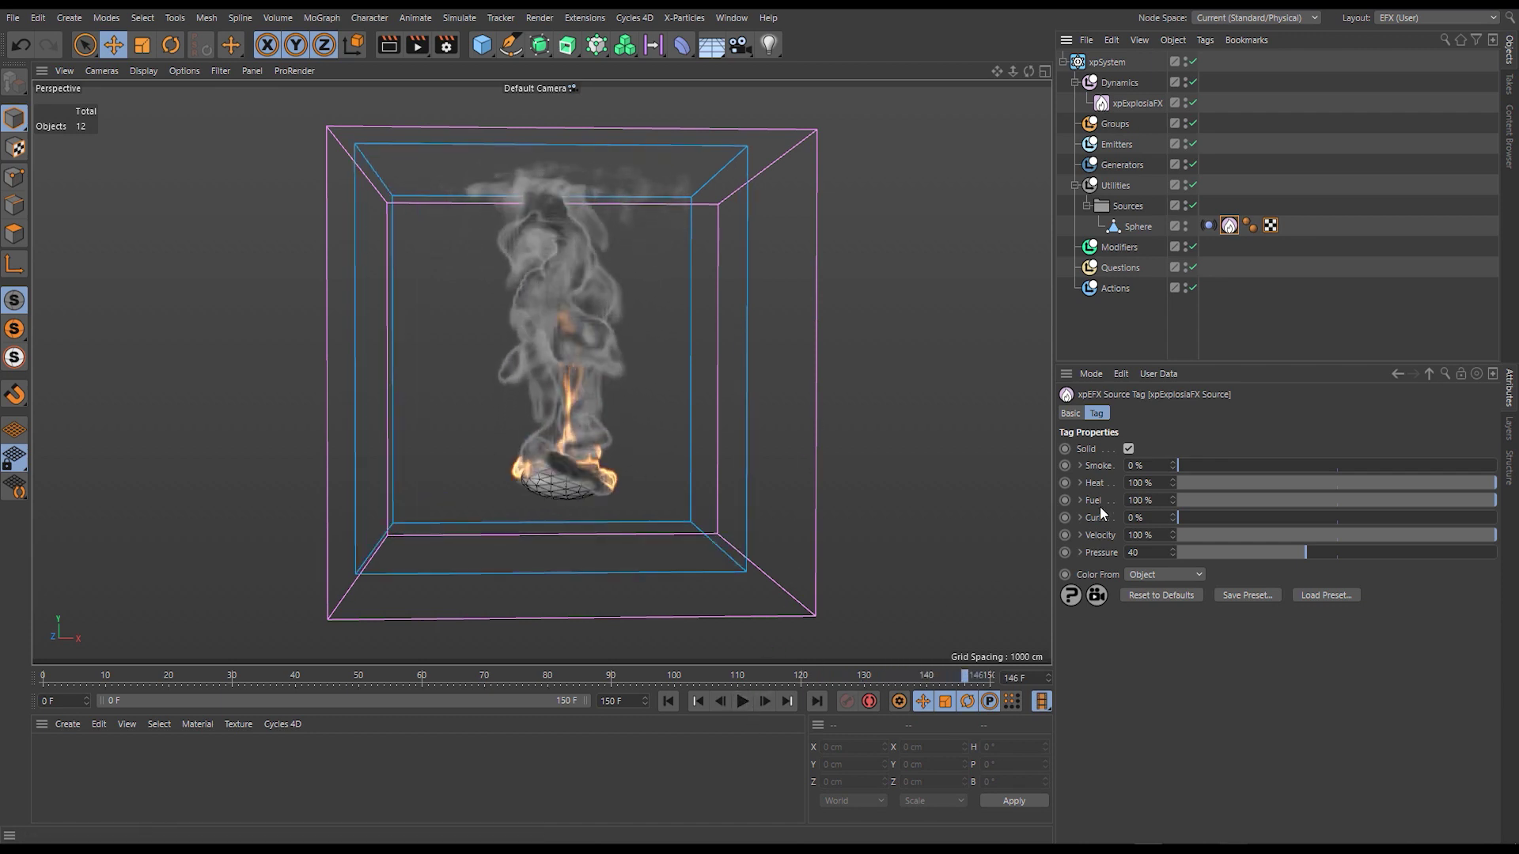
click(1132, 101)
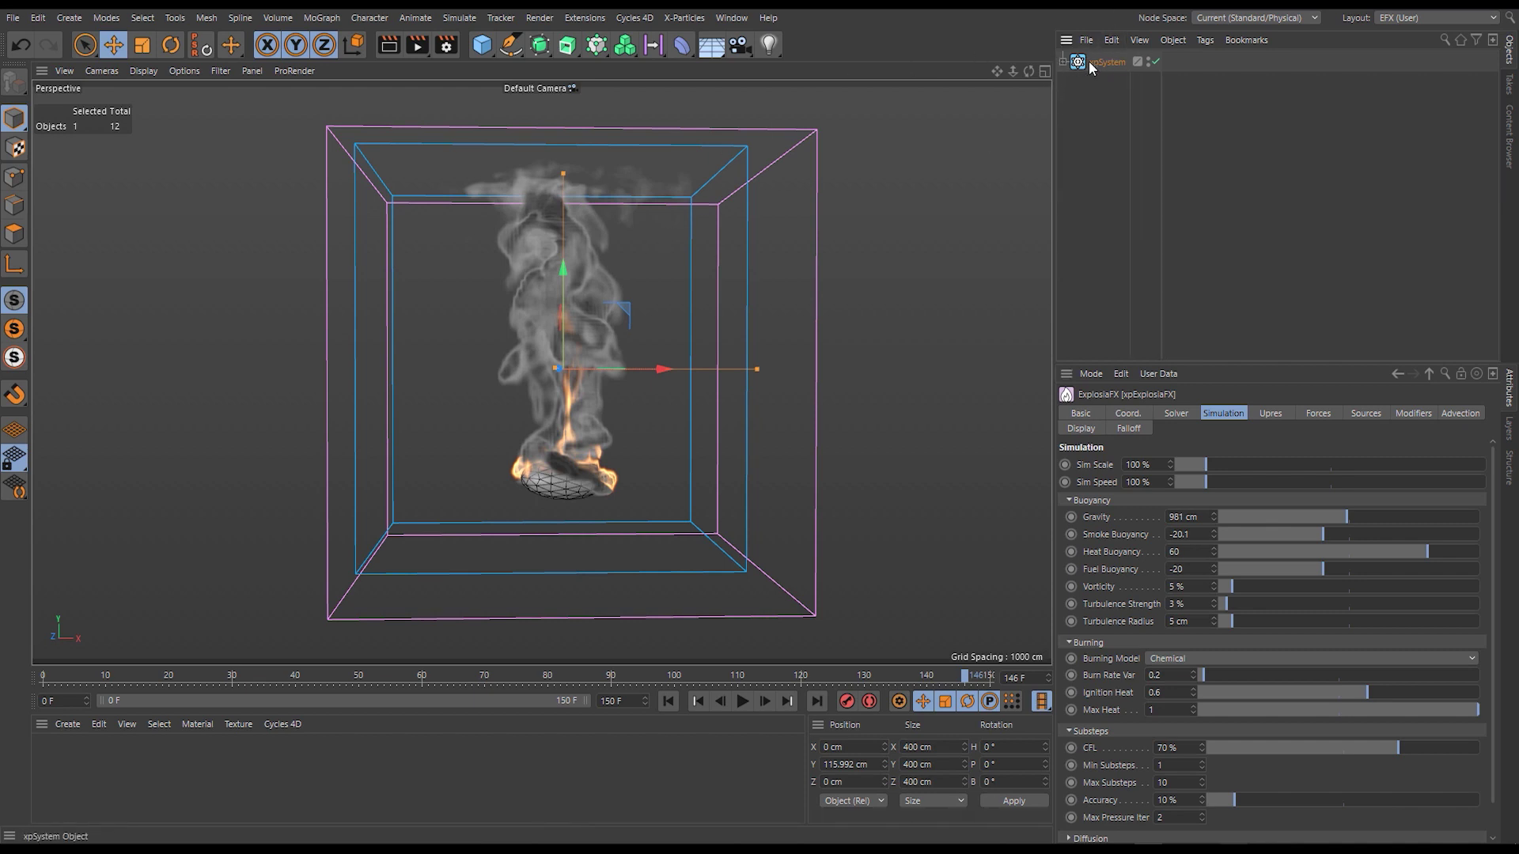
Duplicate the xpSystem and move the copy about 444 cm along X, beside the original.
click(1063, 61)
ctrl+drag(1114, 78, 1111, 86)
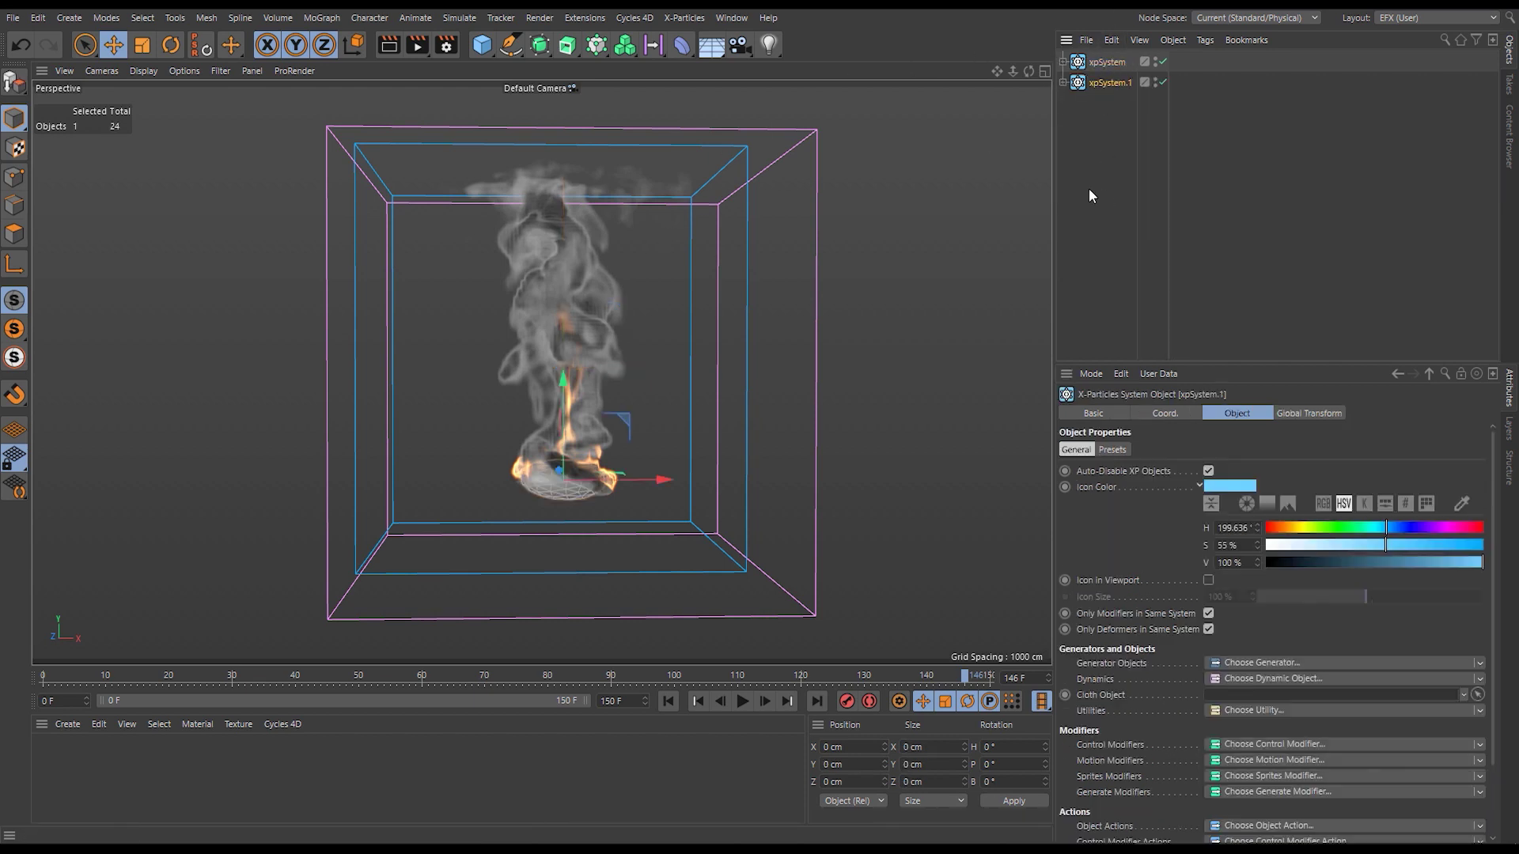
drag(663, 479, 1063, 463)
scroll(715, 459, down, 5)
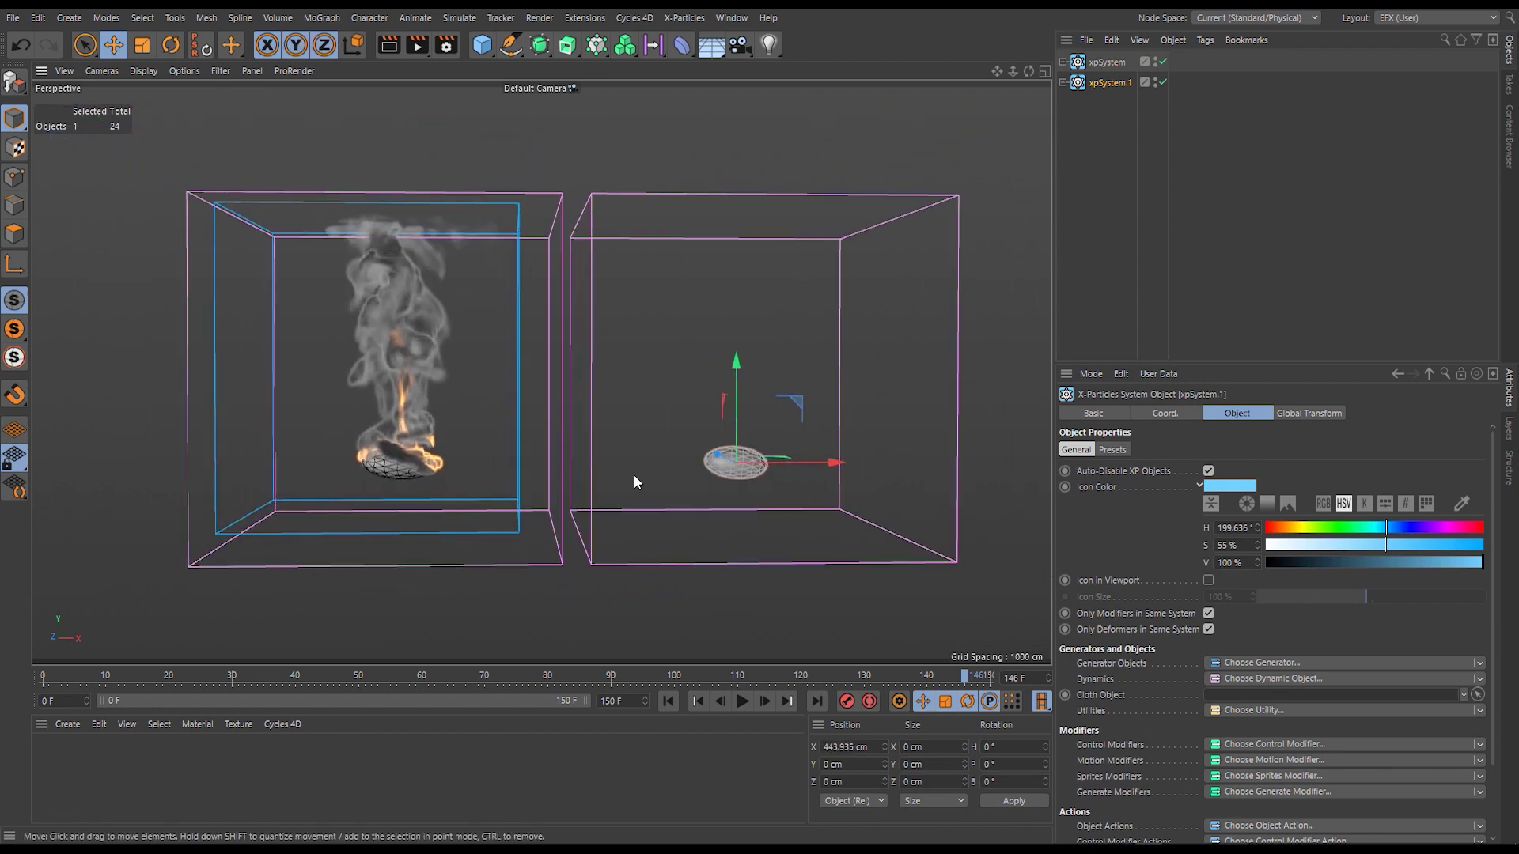
scroll(633, 477, up, 2)
Rename the original xpSystem as Default.
double_click(1107, 61)
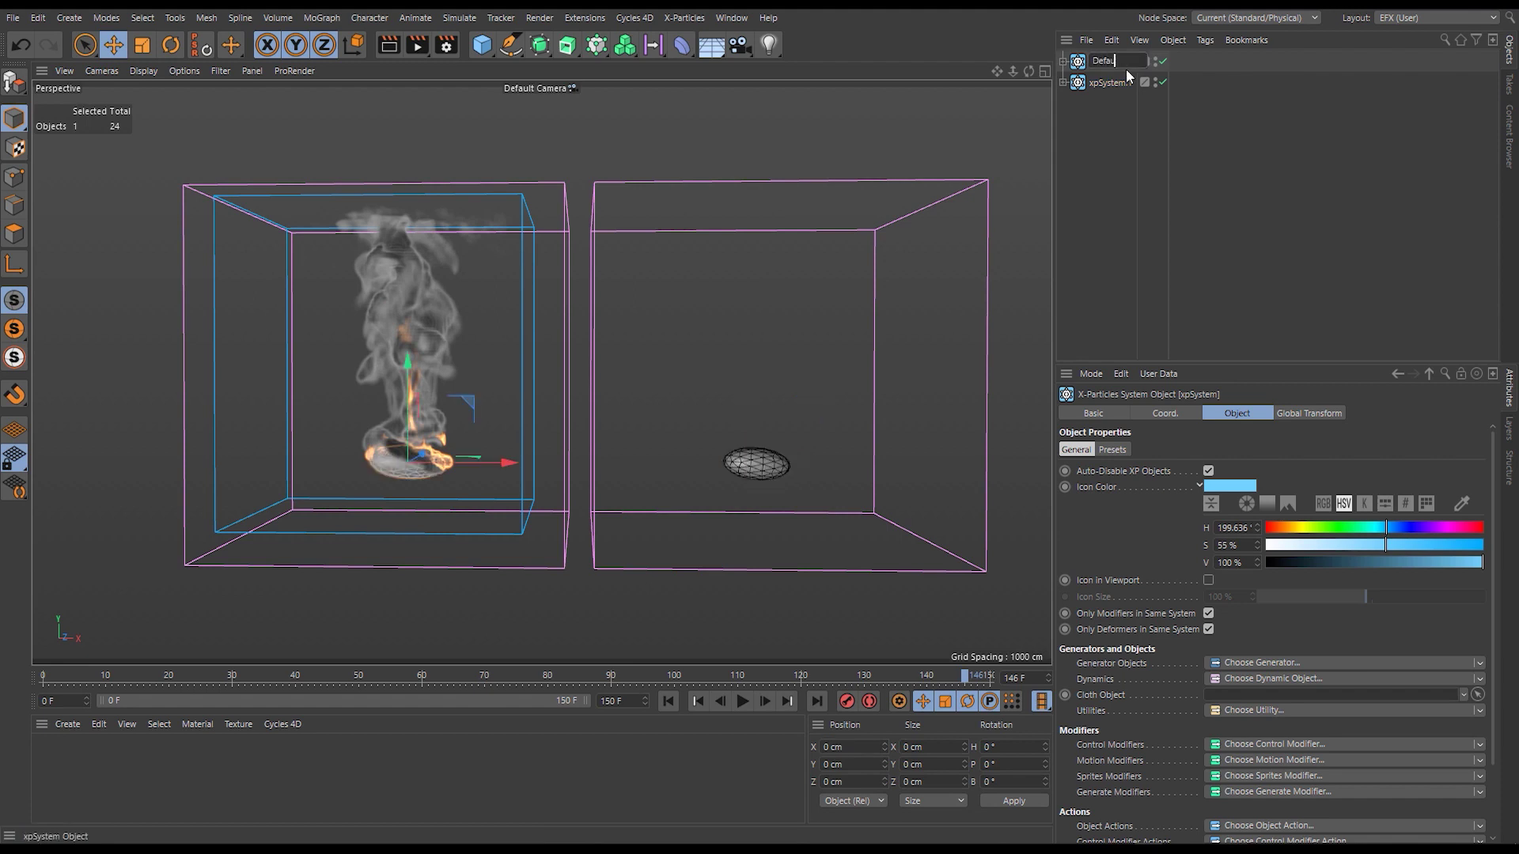
text(Default)
key(Return)
Rename the duplicated system as 10% Sim Scale and set its icon color to an orange hue of 26°.
double_click(1146, 82)
text(1)
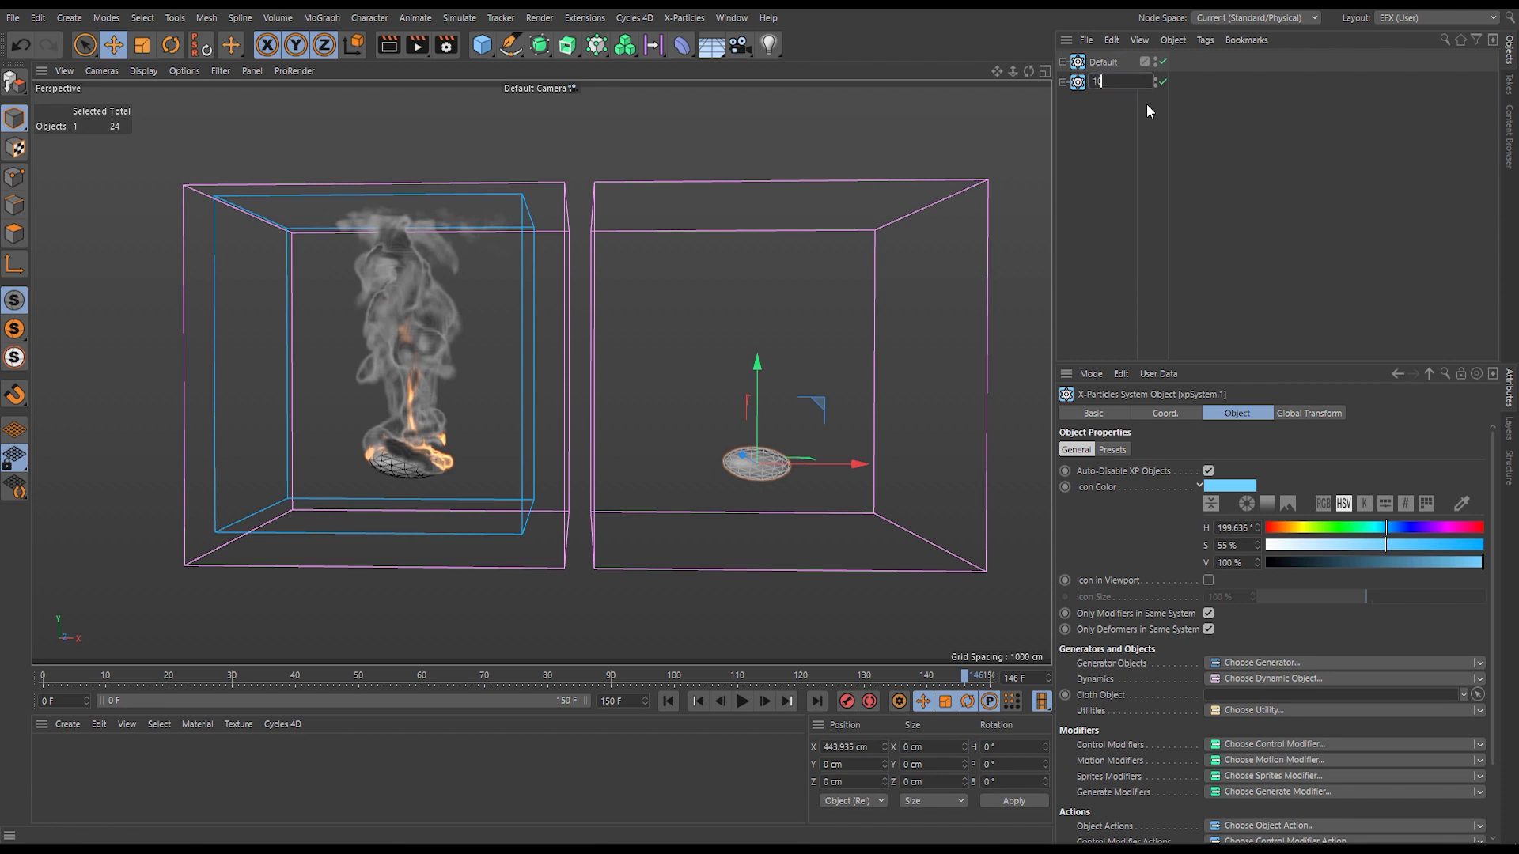
text(0% Sim Scale)
key(Return)
click(1282, 527)
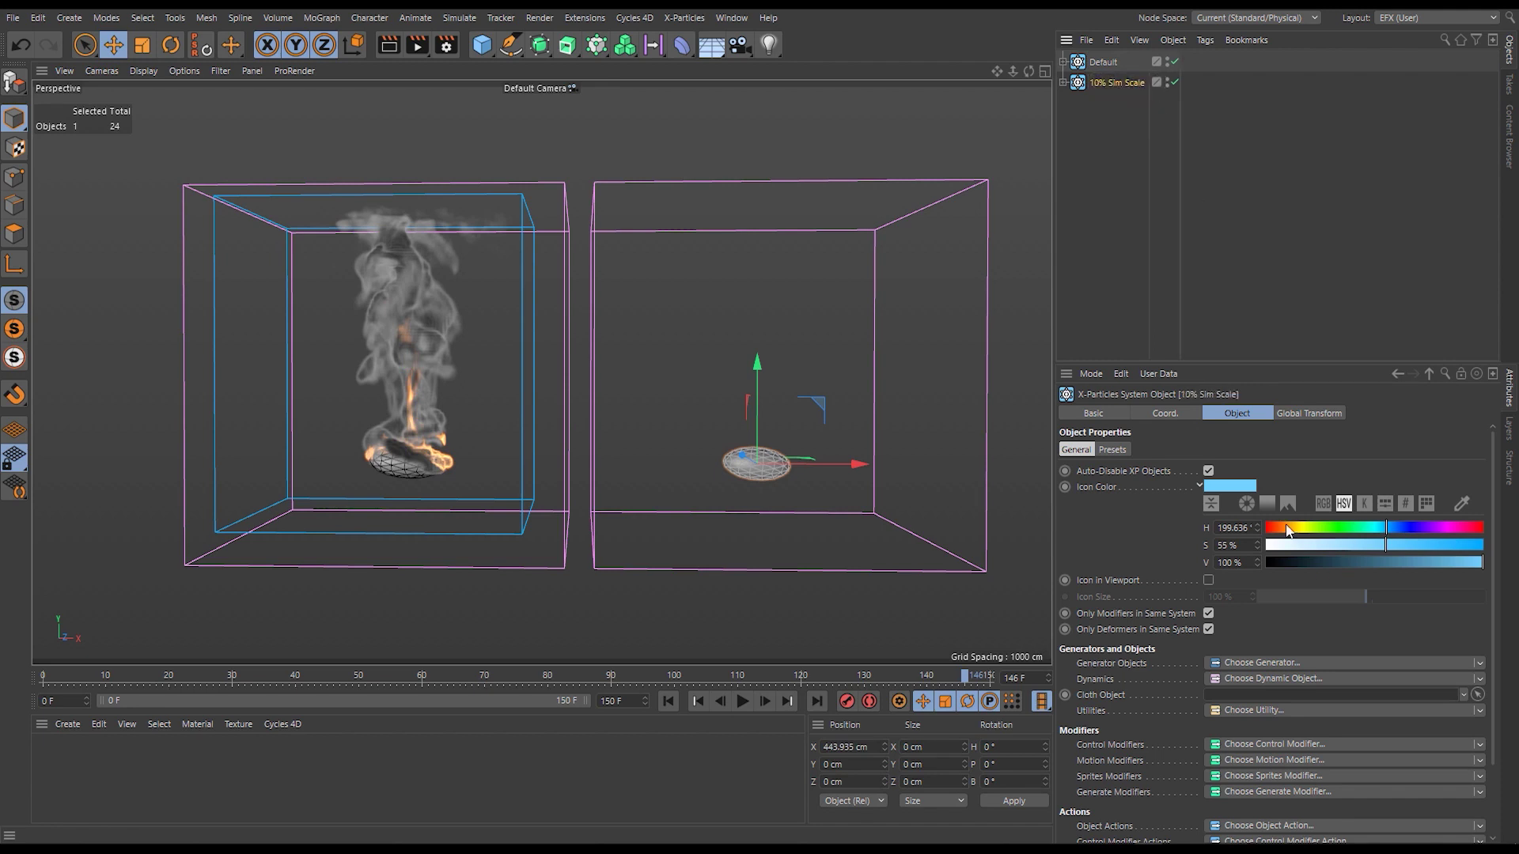
Check the Sources settings of the 10% Sim Scale system's xpExplosiaFX and play both simulations from the first frame.
click(1062, 83)
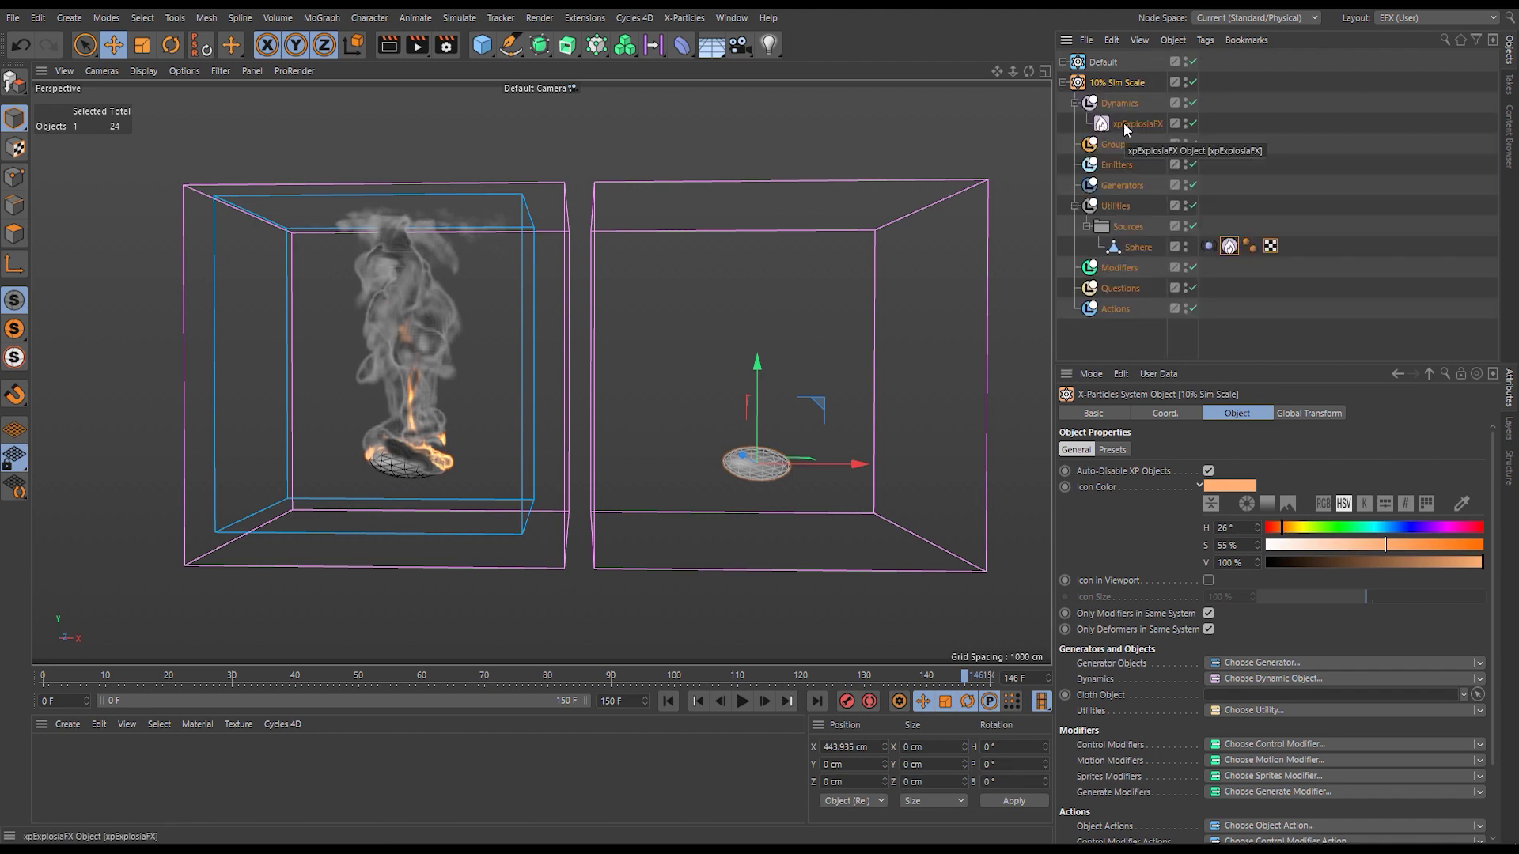
click(1126, 127)
click(1375, 414)
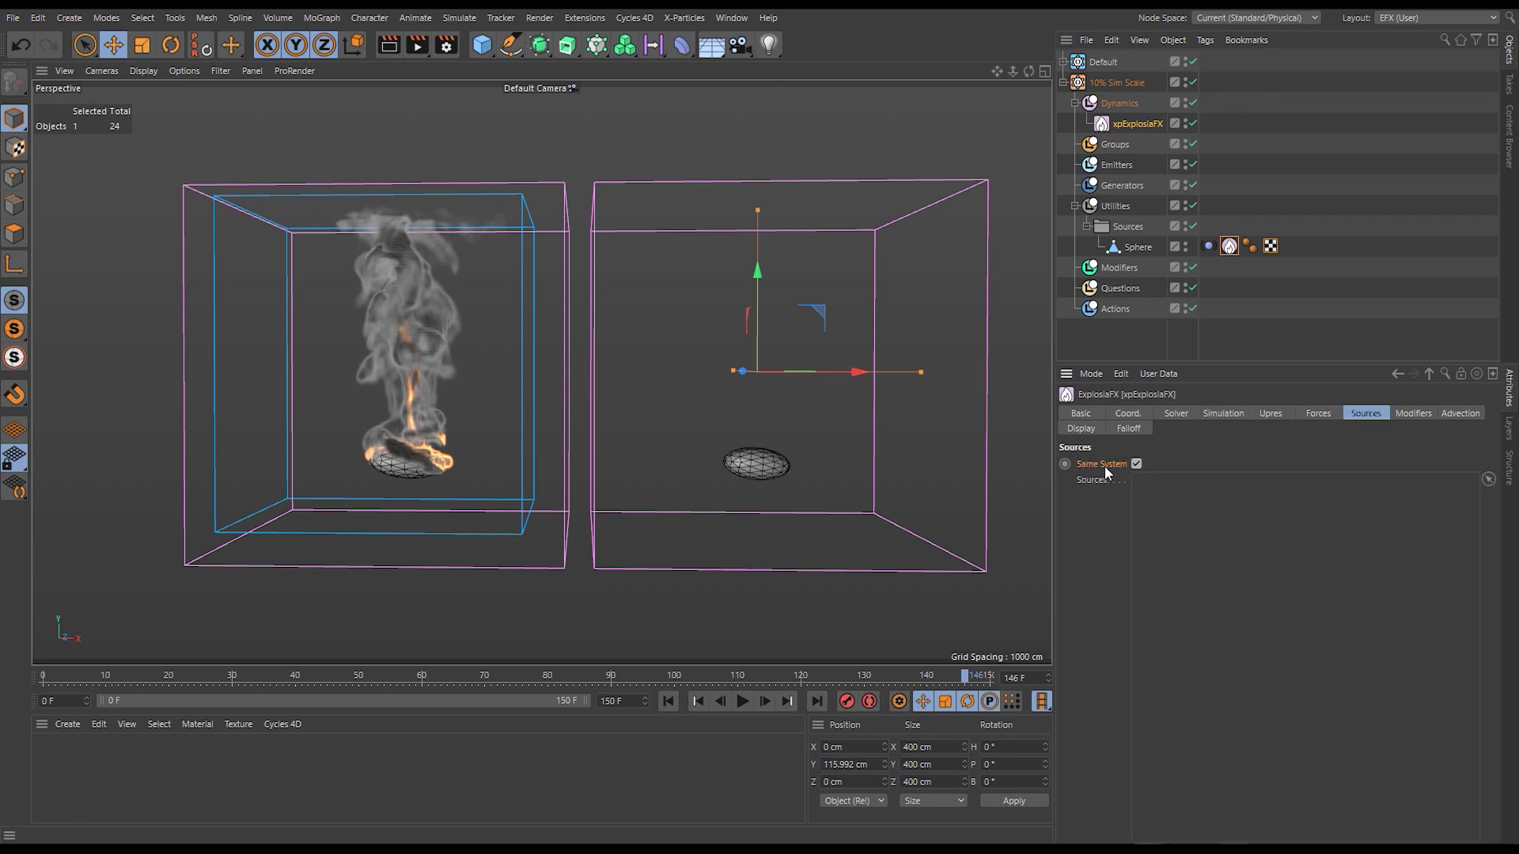
click(765, 701)
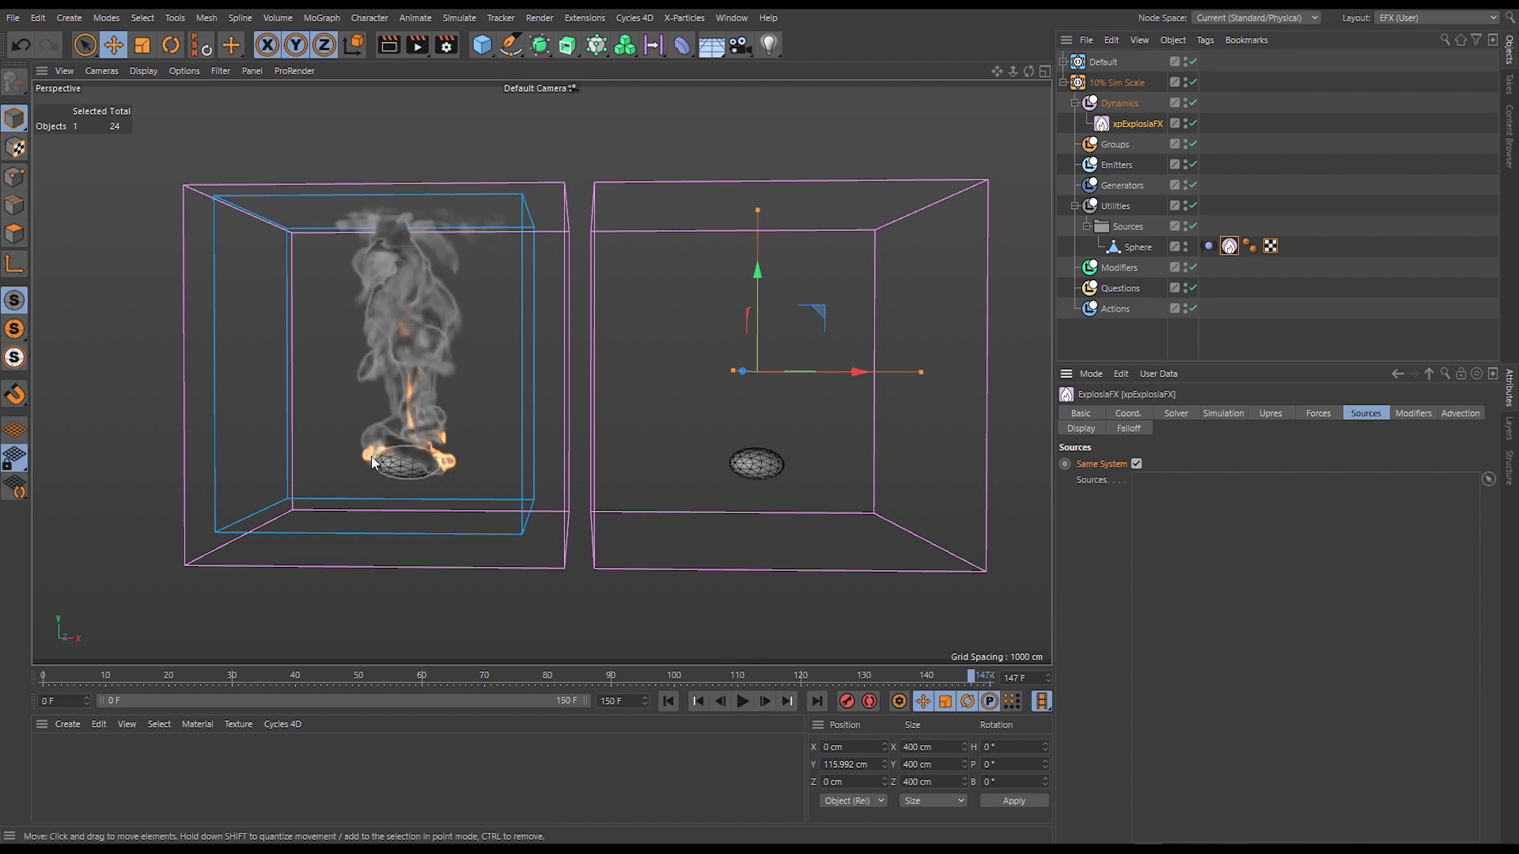
click(668, 702)
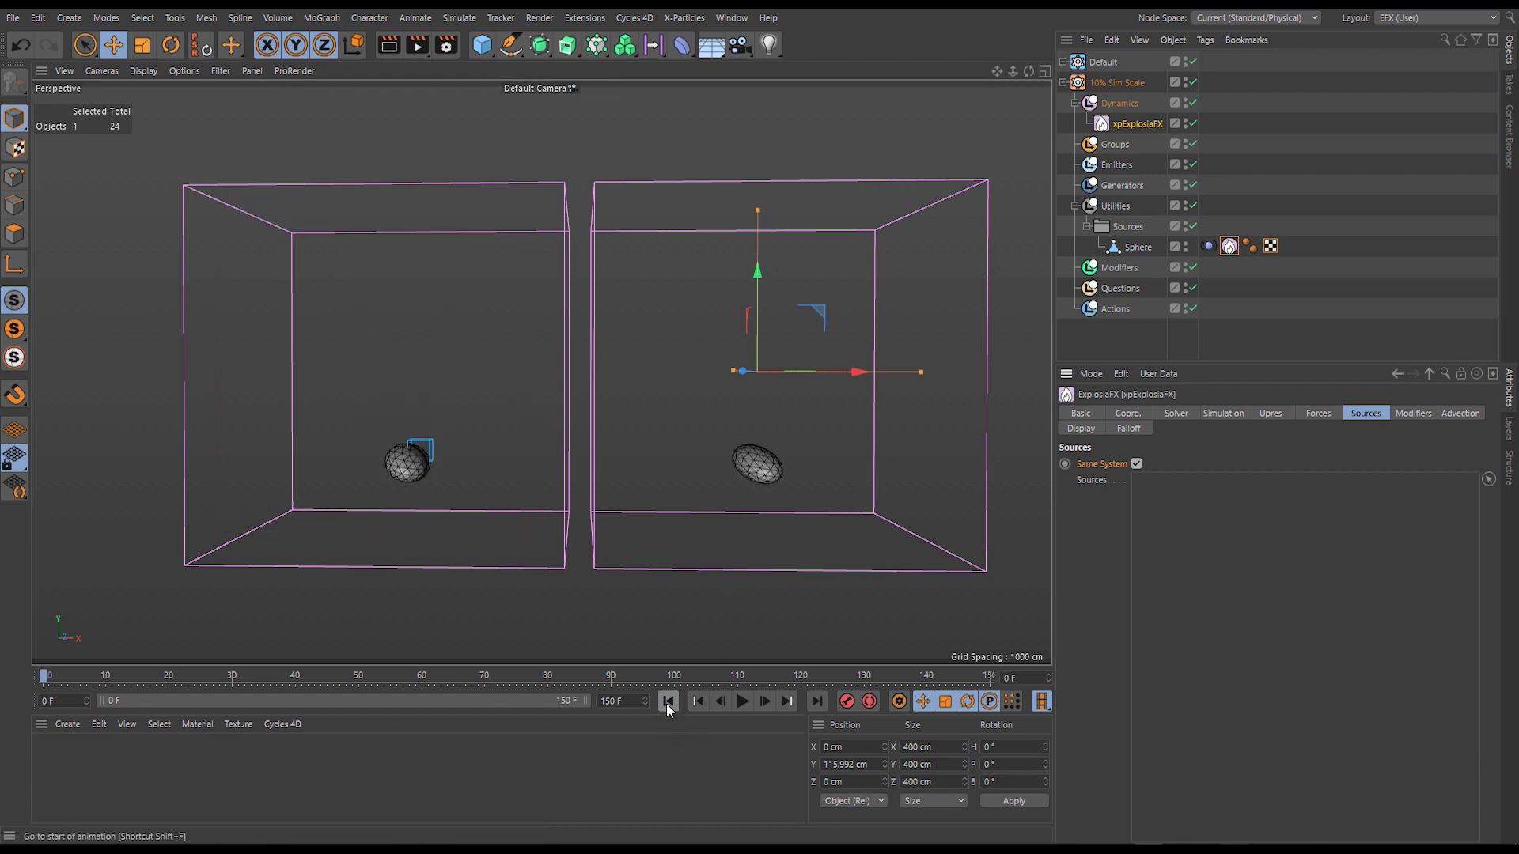
click(741, 703)
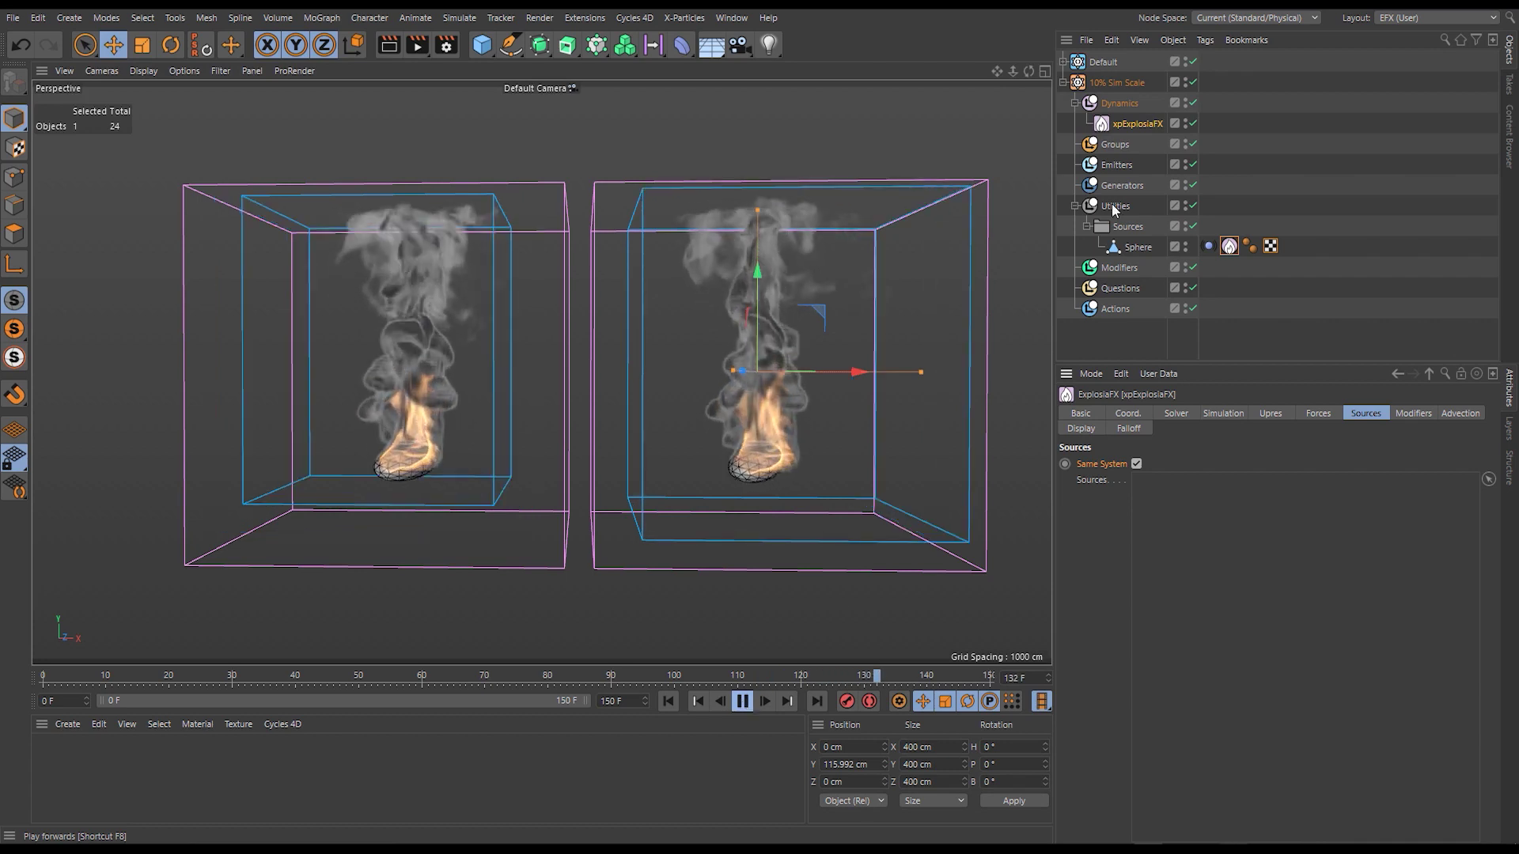
click(669, 702)
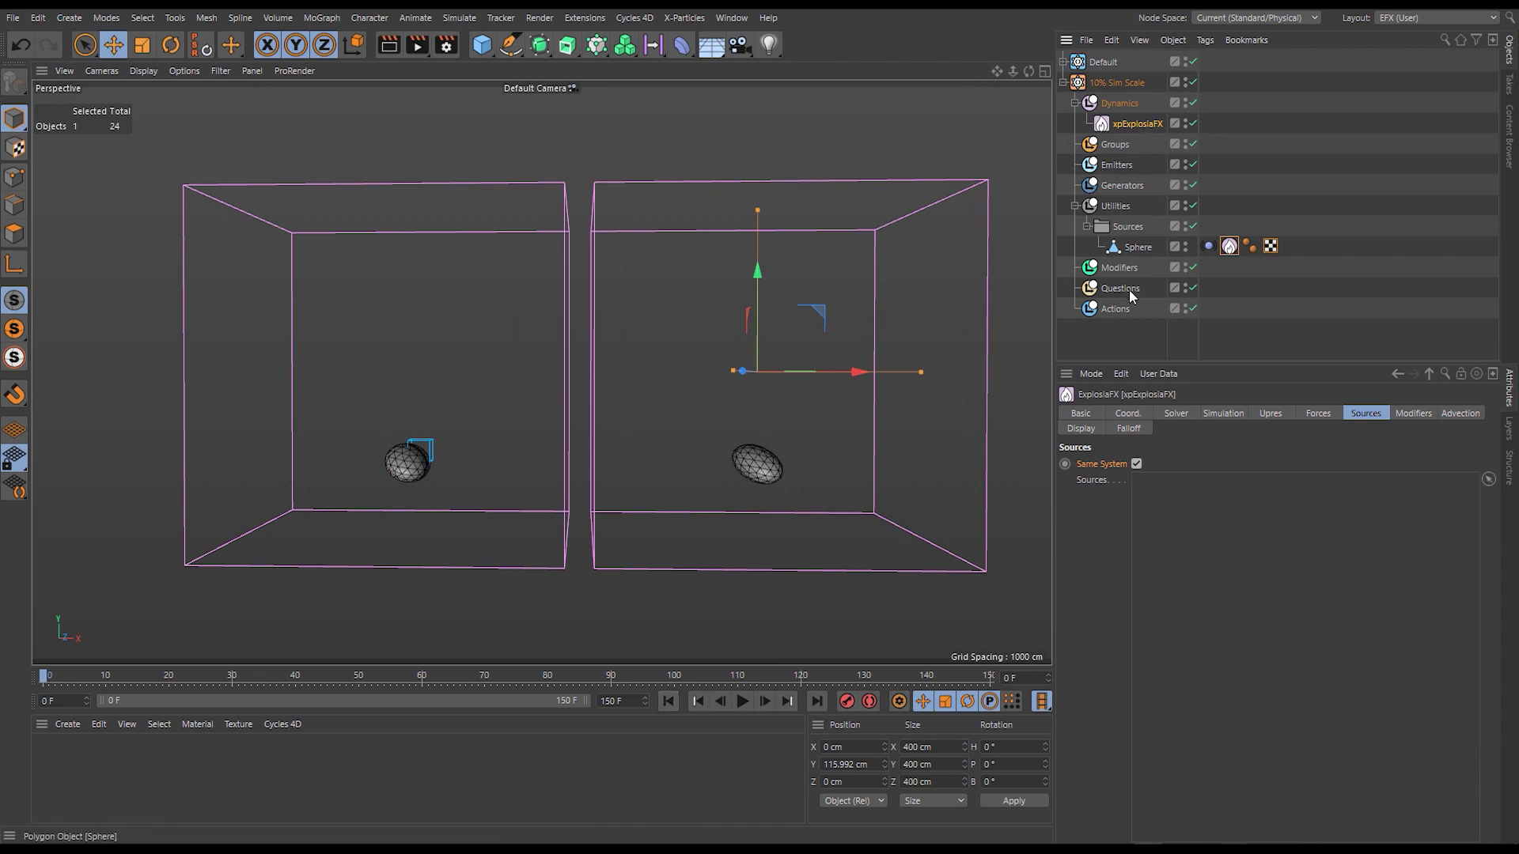
Set the Sim Scale of the 10% Sim Scale system's xpExplosiaFX to 10% and play both simulations to compare them.
click(1220, 414)
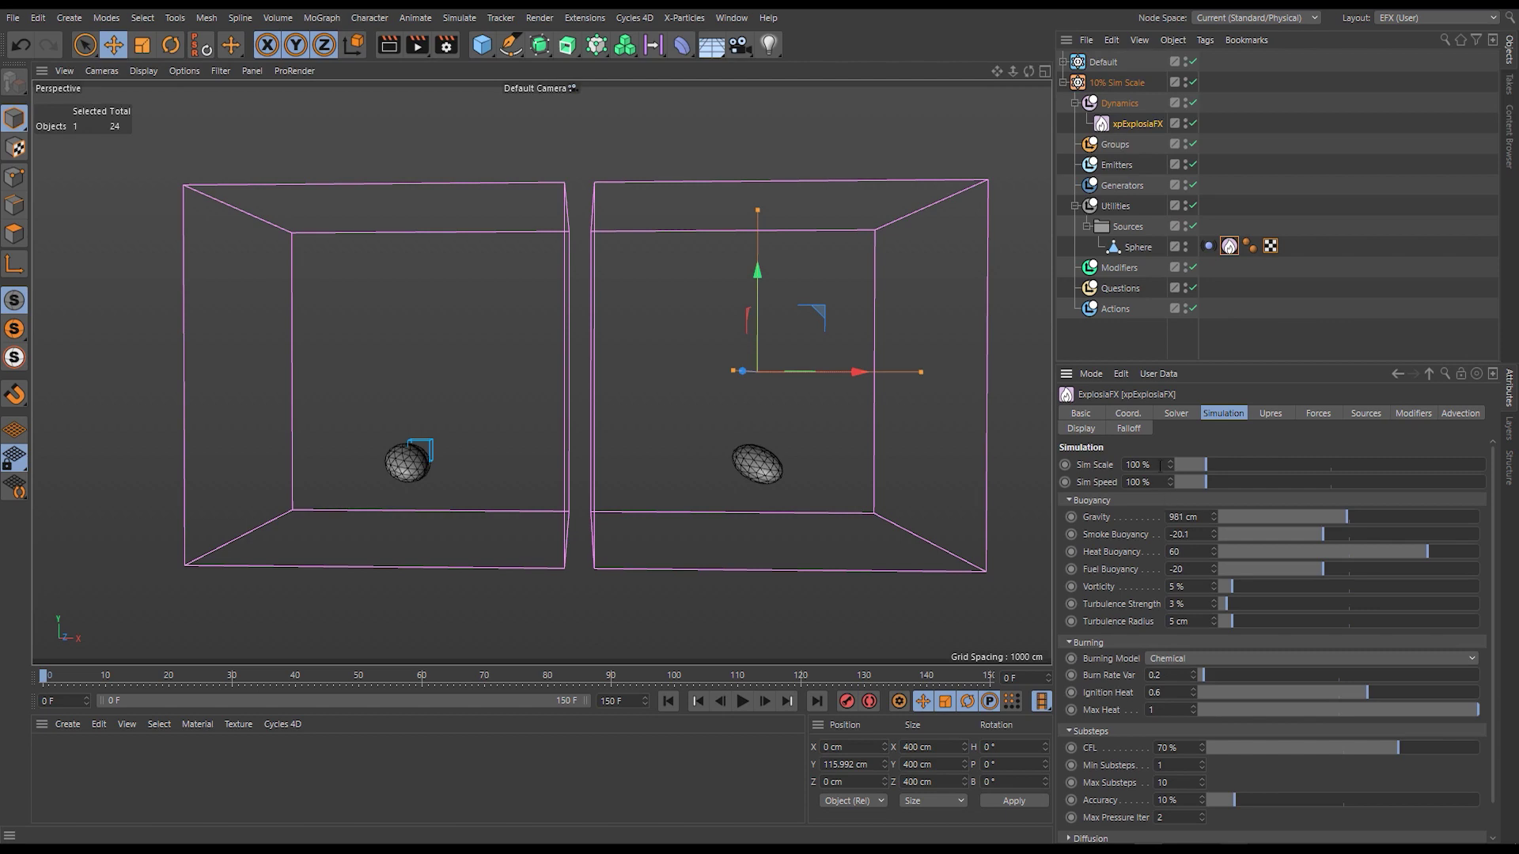
text(10)
key(Return)
click(742, 705)
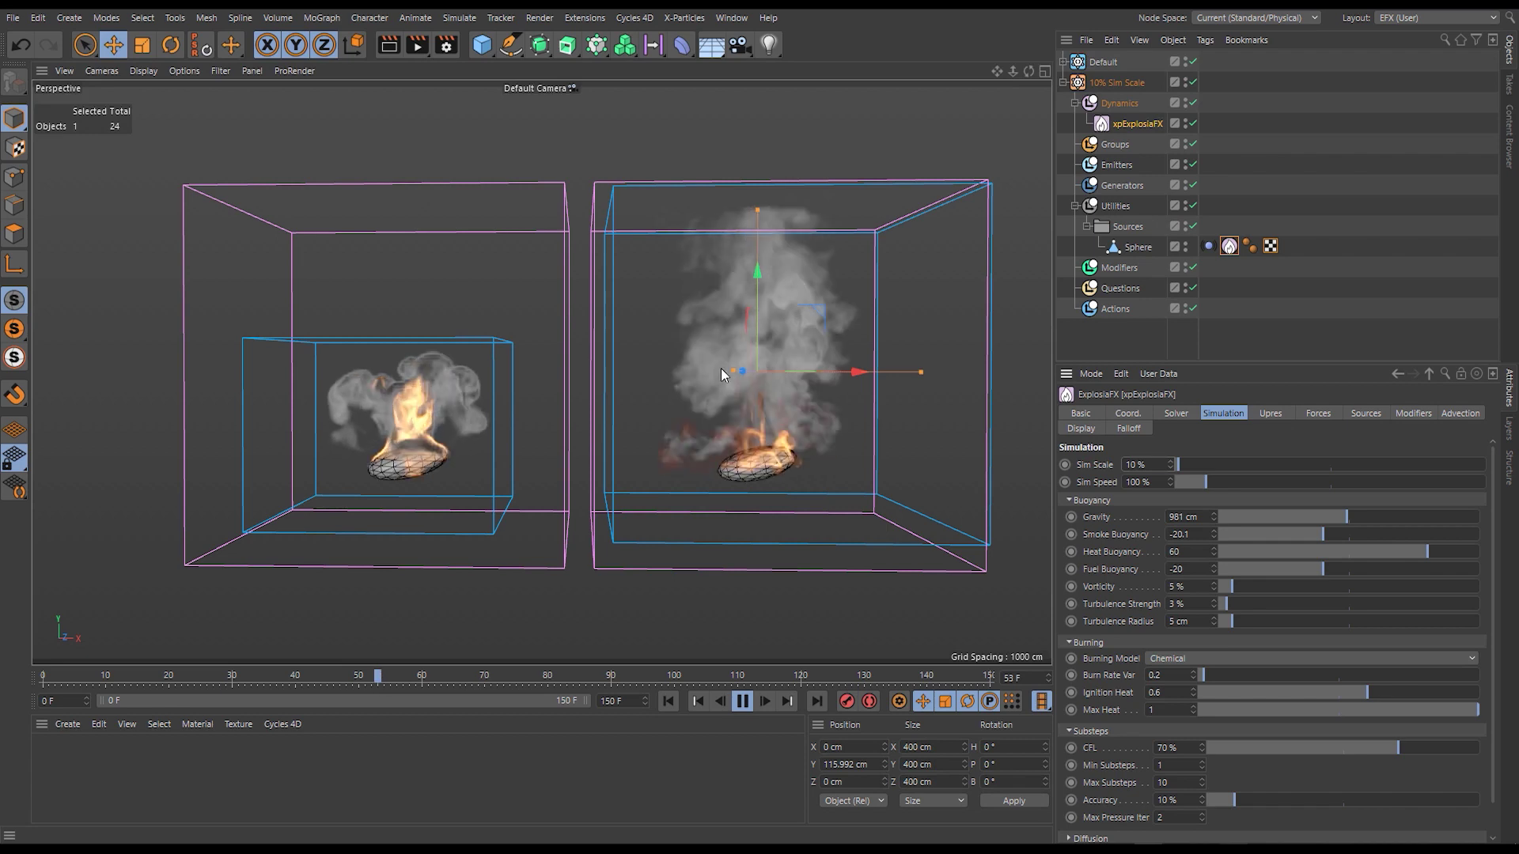
click(743, 701)
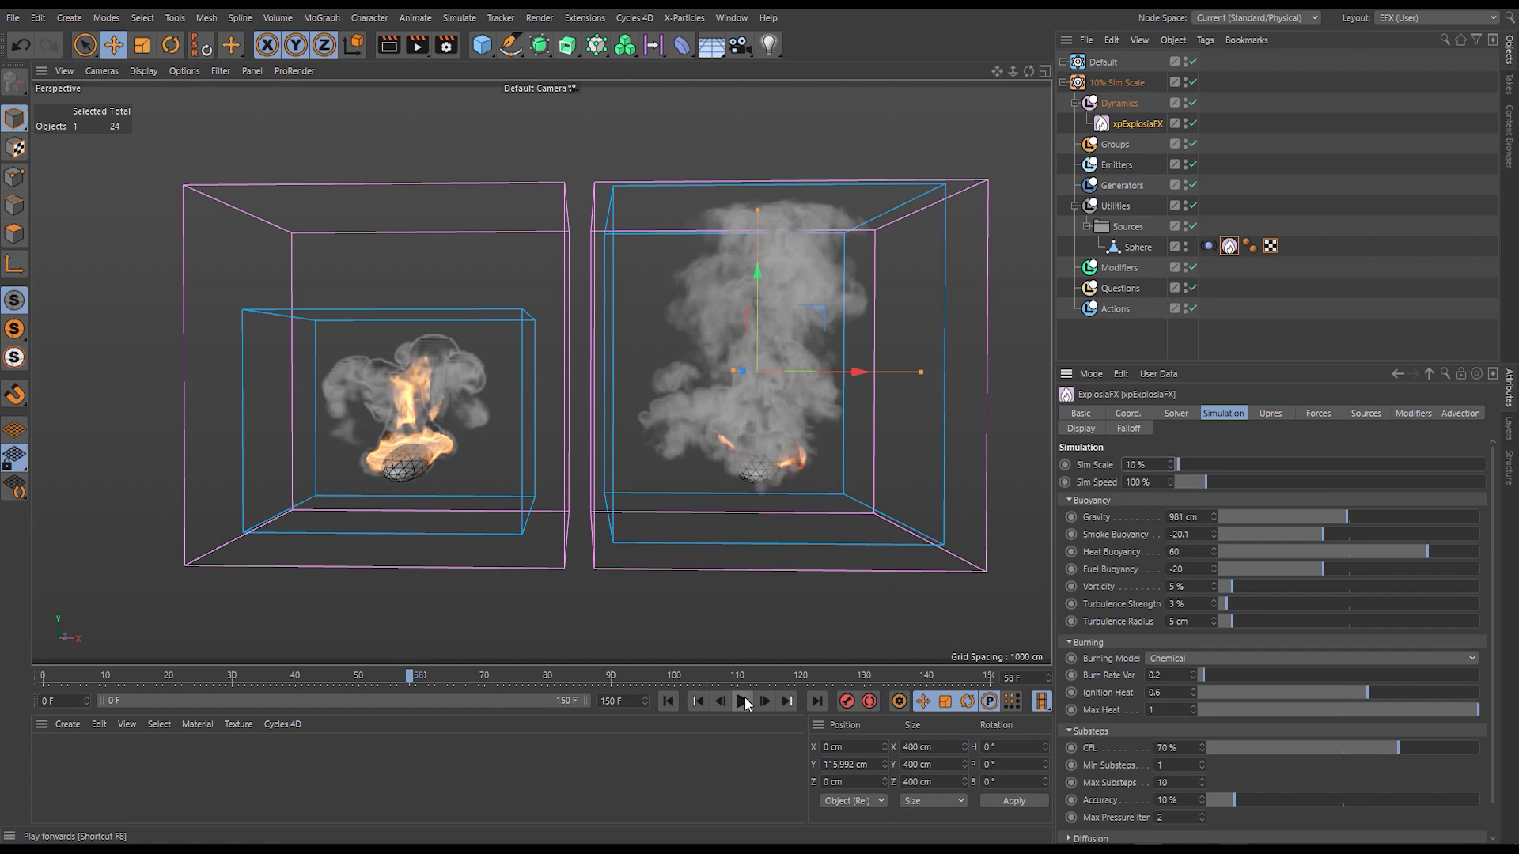
Collapse the 10% Sim Scale system's hierarchy and disable the system.
click(1063, 82)
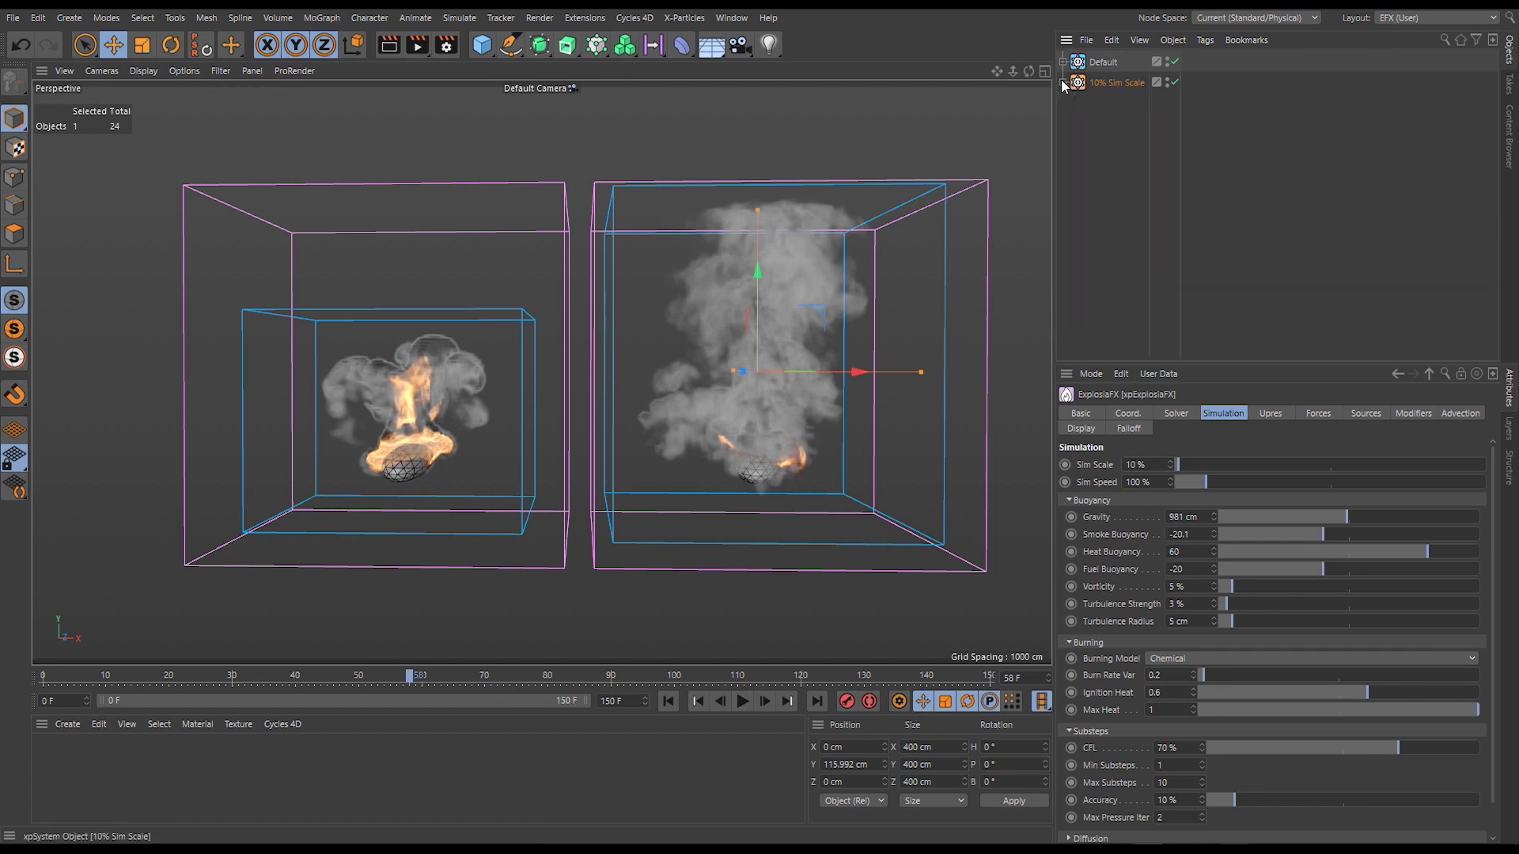
click(1176, 82)
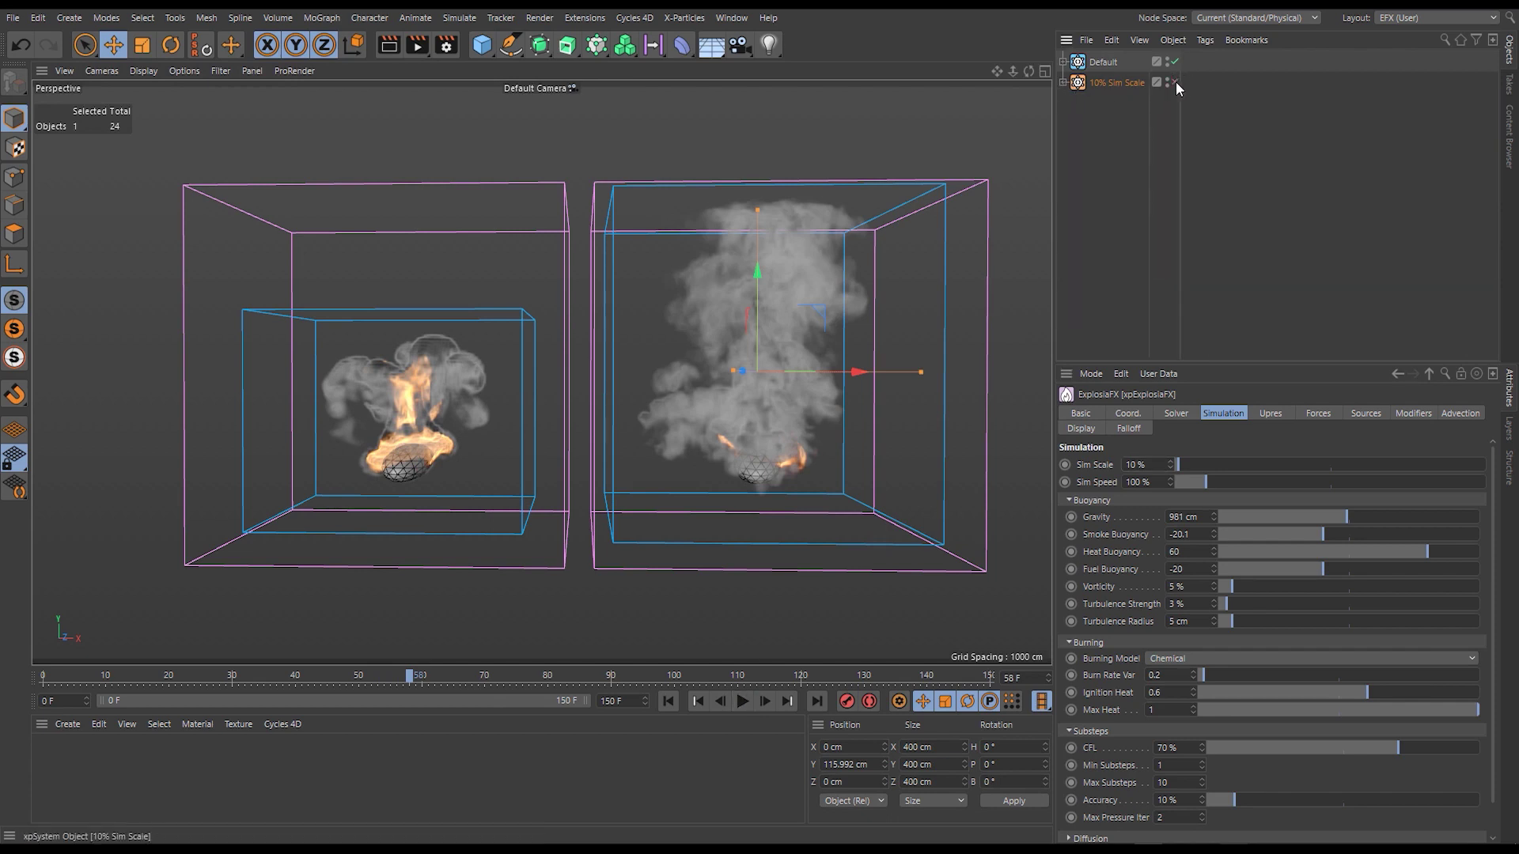
click(1140, 174)
Duplicate the Default system under the name 10% Scale and disable the original Default system.
ctrl+drag(1094, 59, 1106, 72)
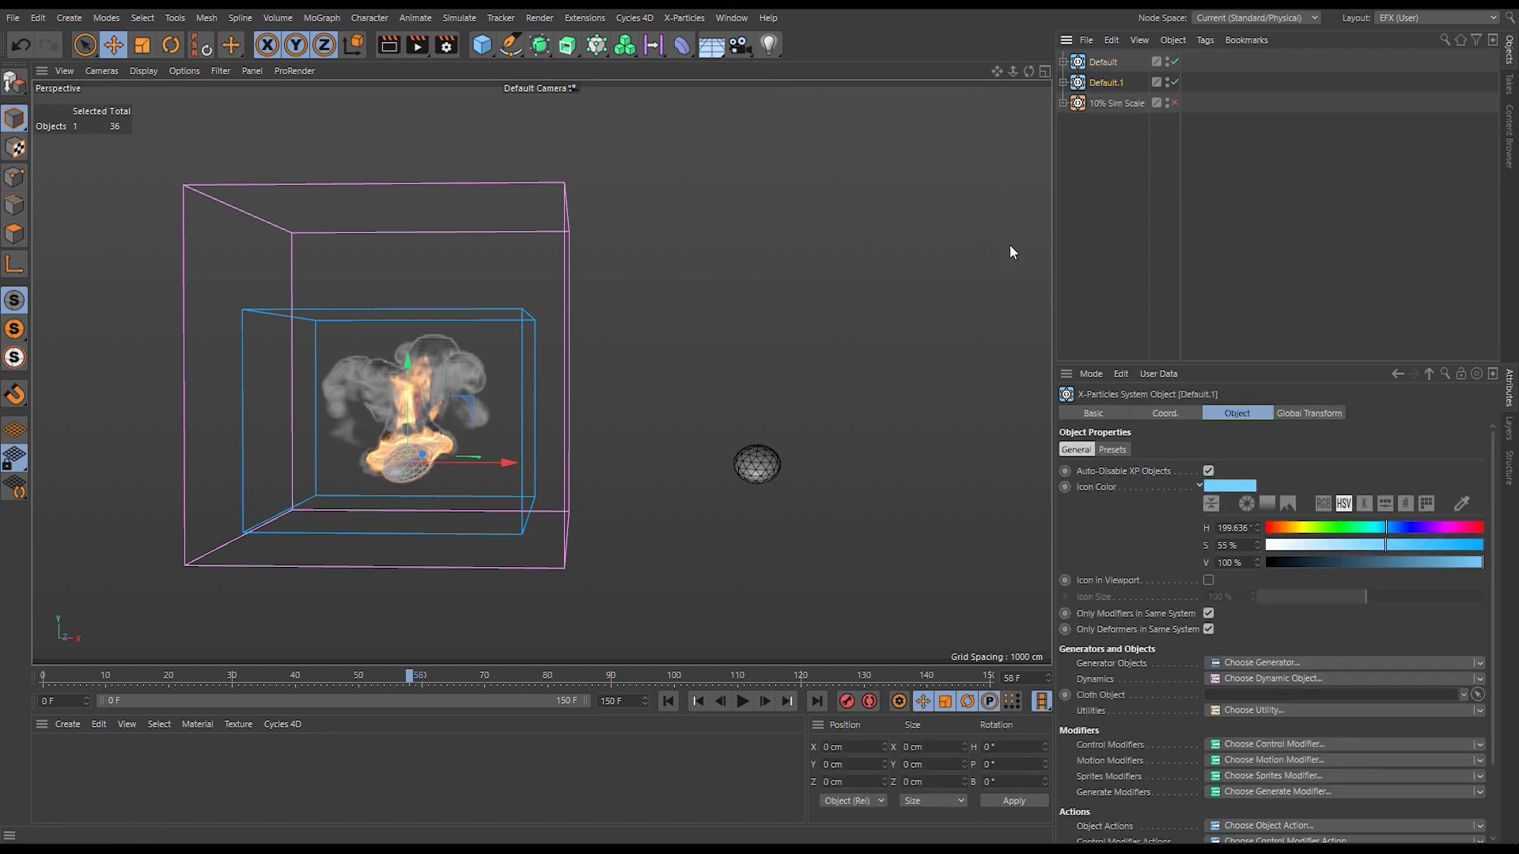
click(1174, 61)
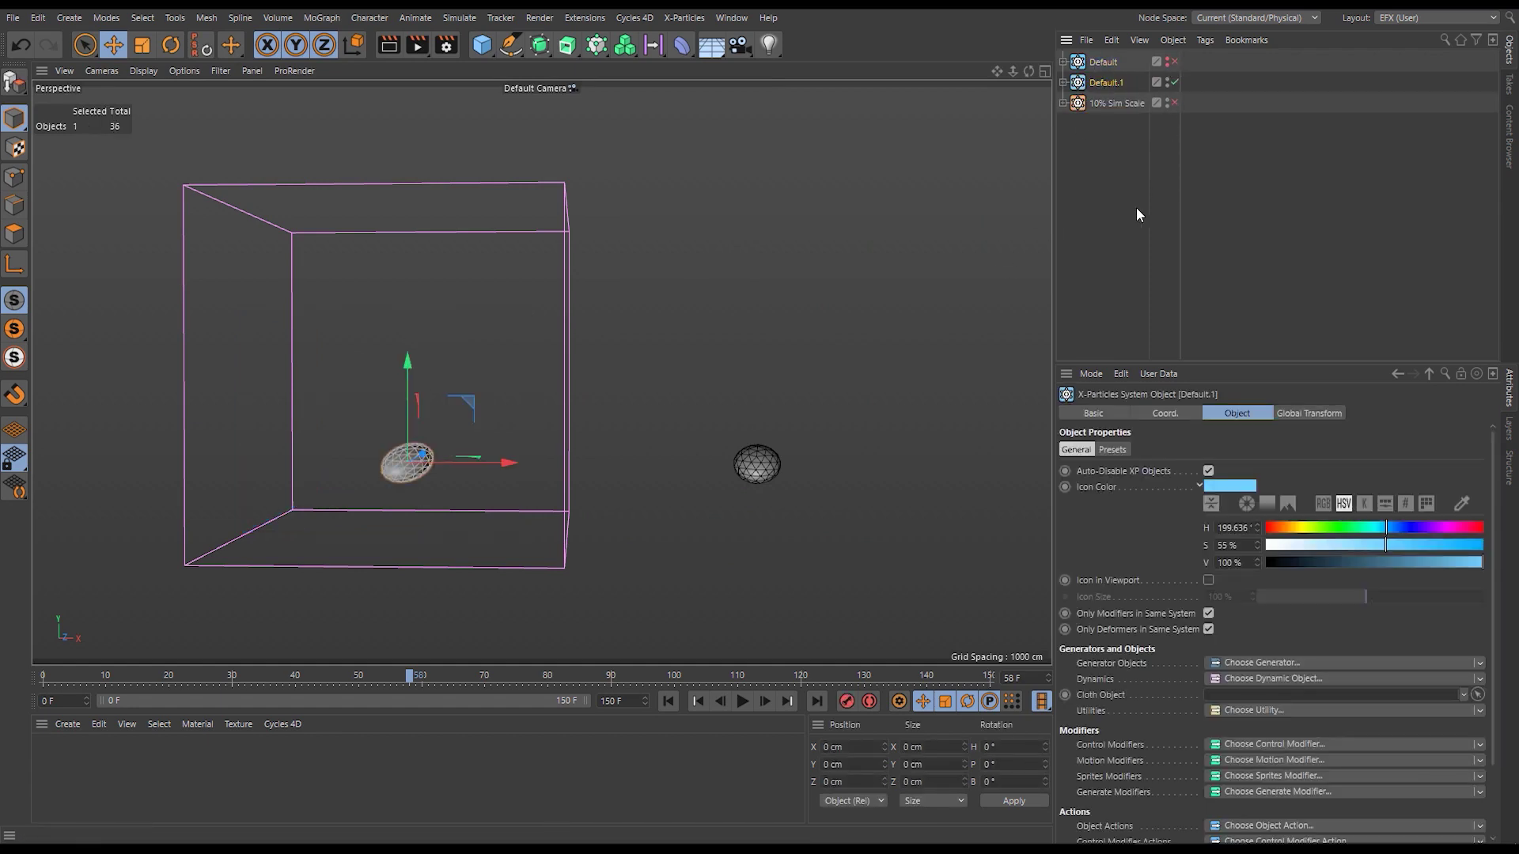
click(1064, 83)
double_click(1110, 82)
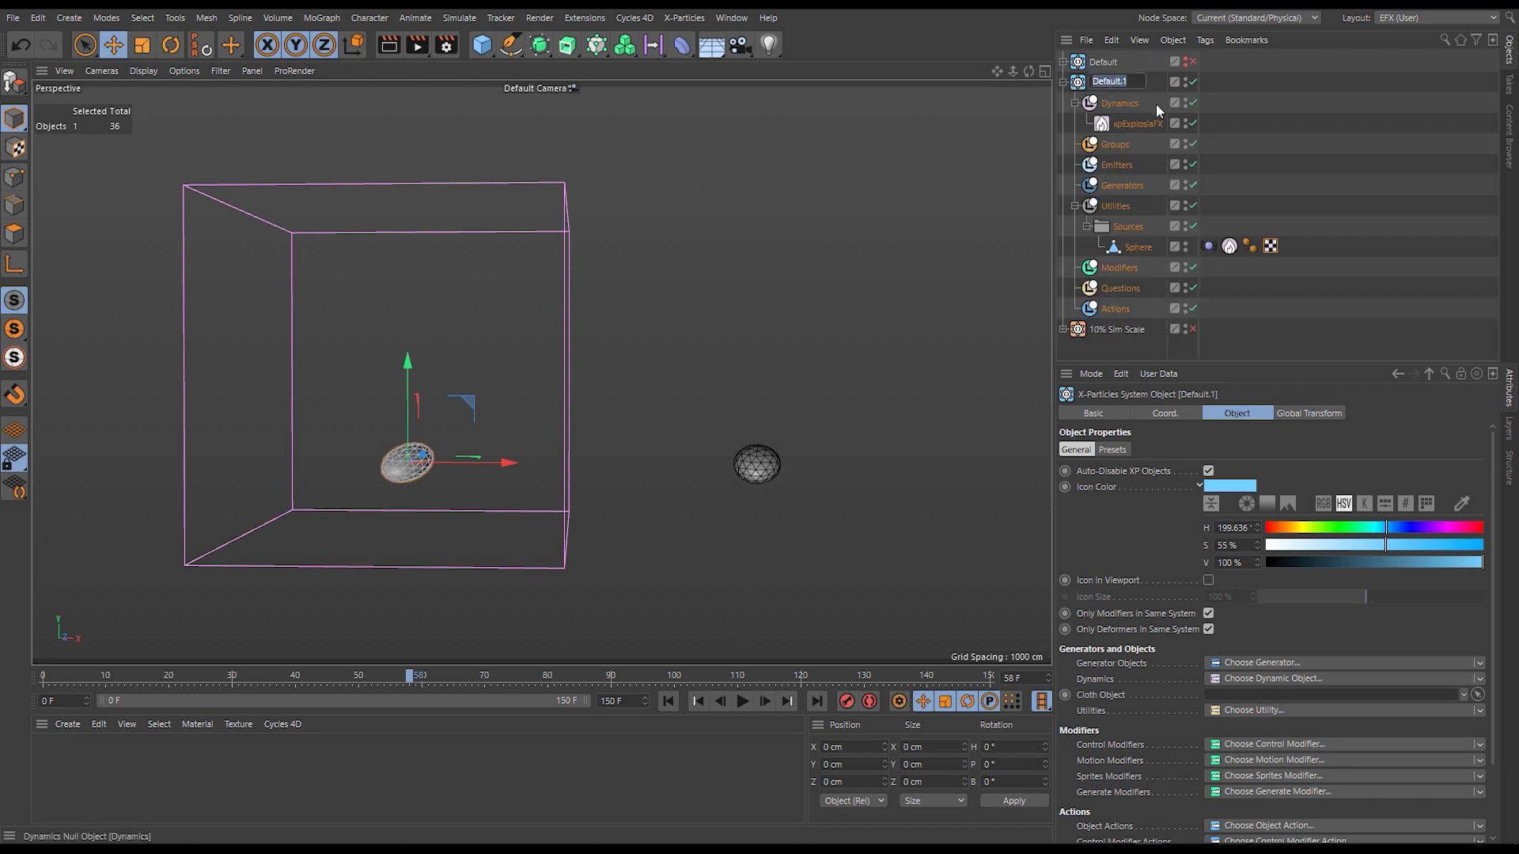
text(10% Scale)
key(Return)
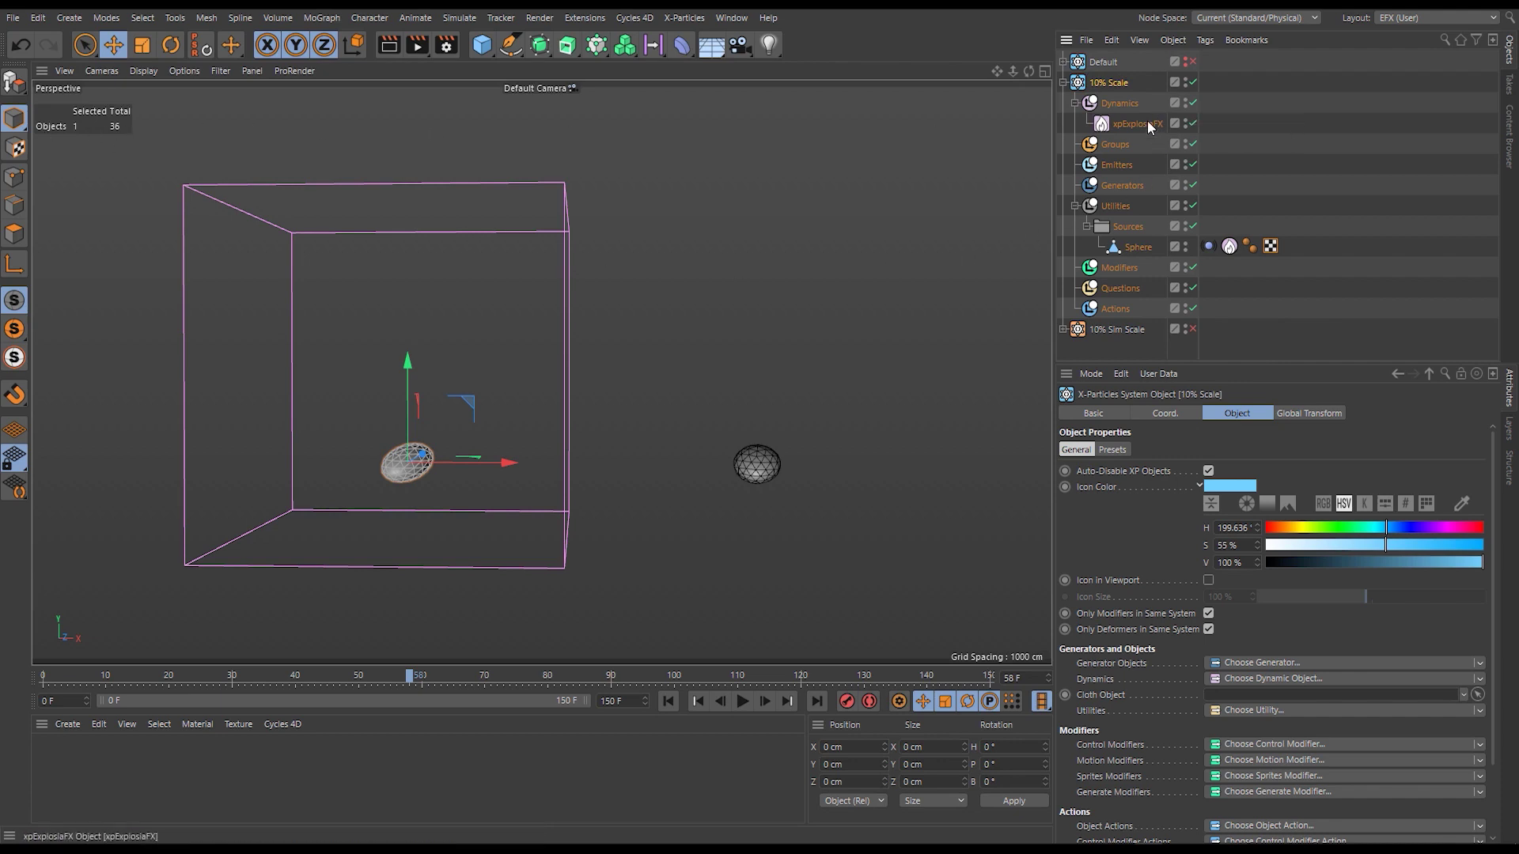
Scale the 10% Scale system down uniformly to 10% and set its icon color to a green hue of 148°.
key(t)
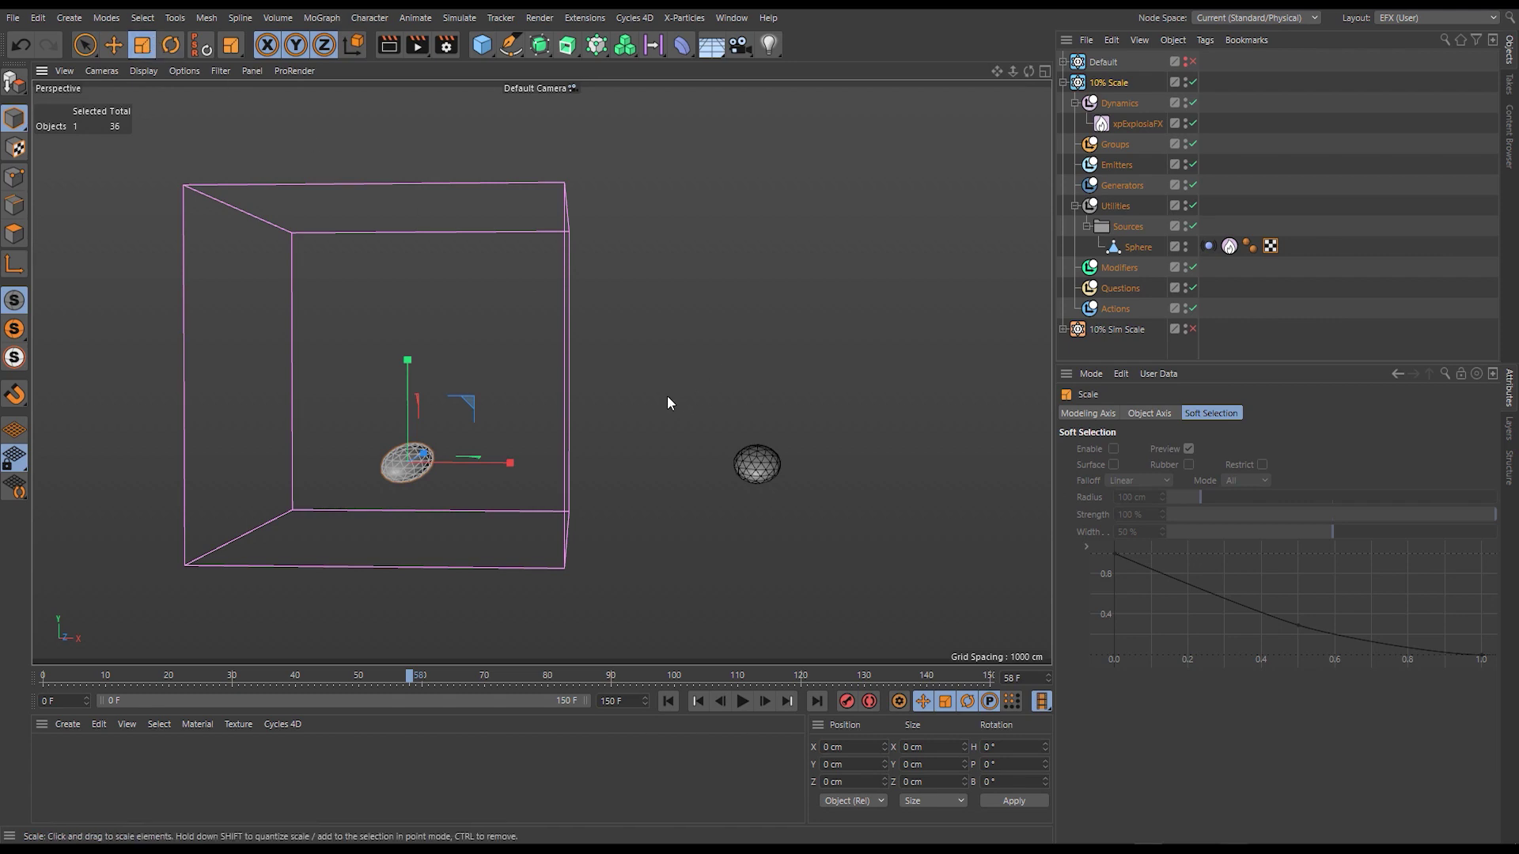
drag(640, 358, 201, 628)
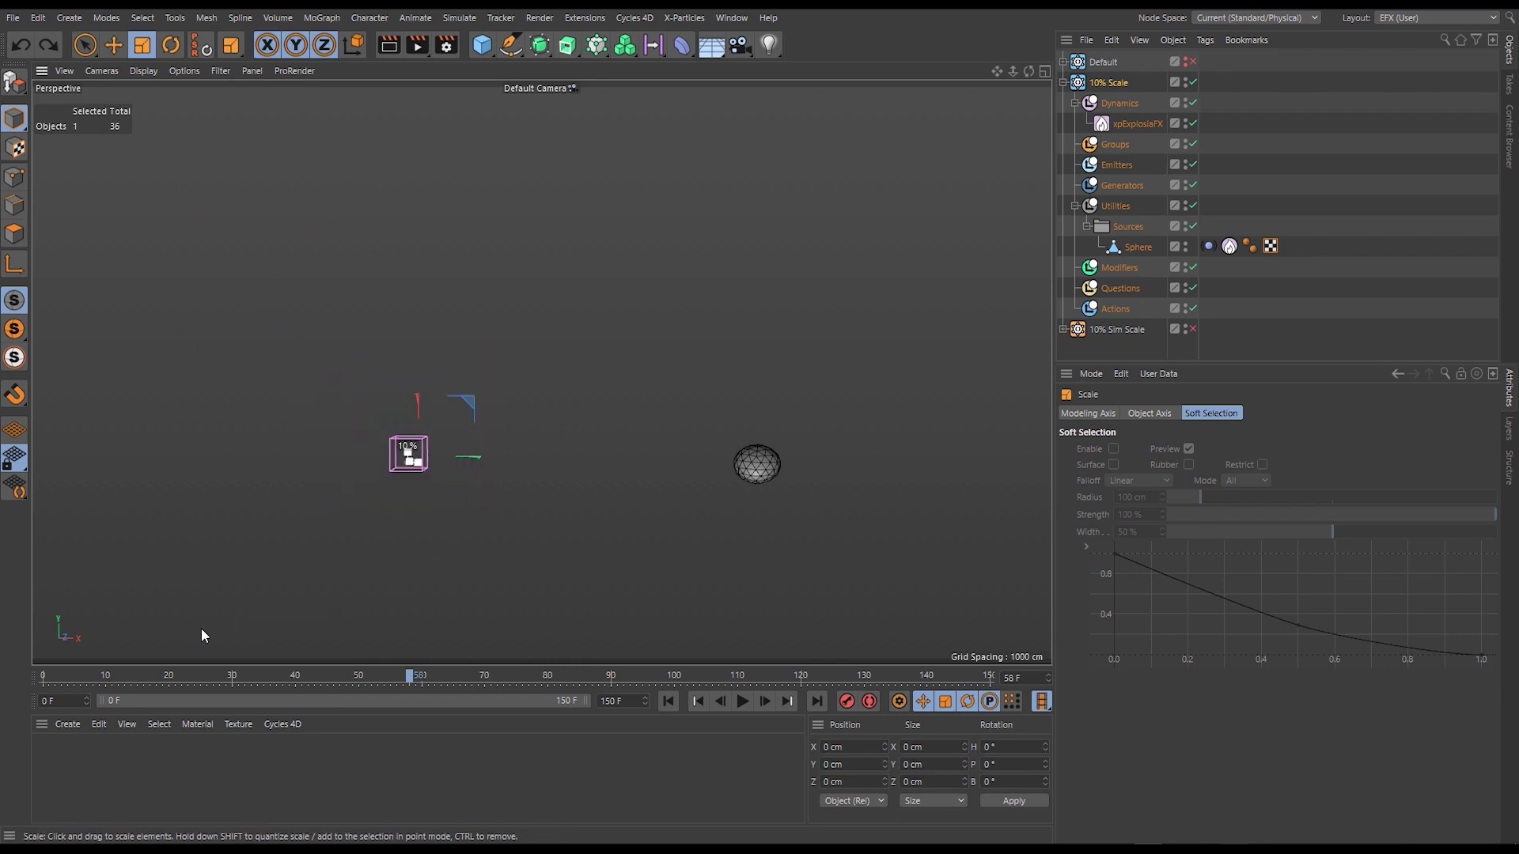
click(1275, 168)
click(1095, 80)
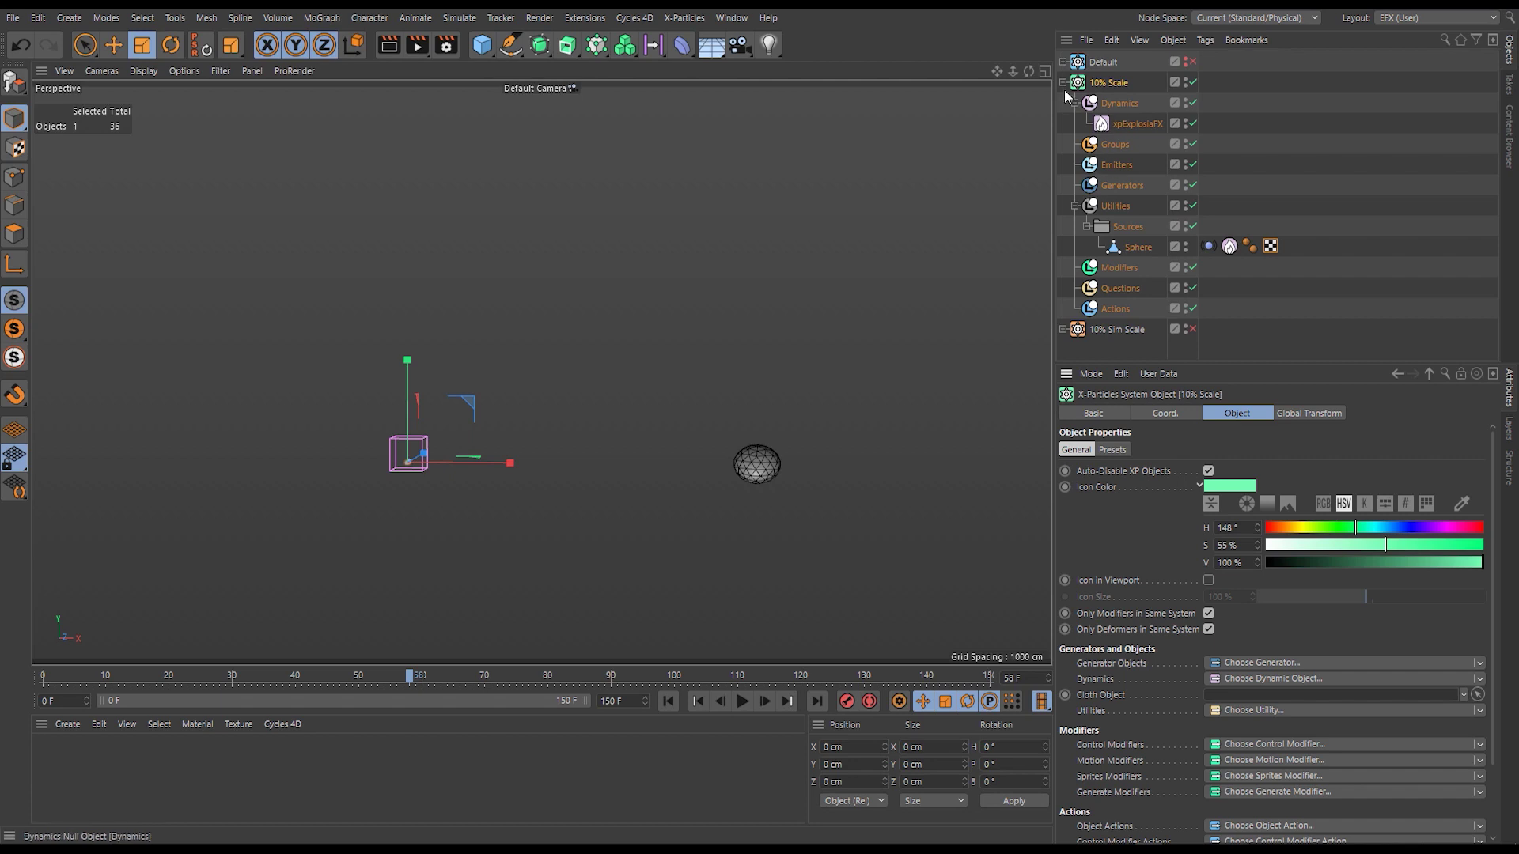
Enable the 10% Sim Scale system again and play it from the first frame alongside the 10% Scale system to compare both.
click(1139, 124)
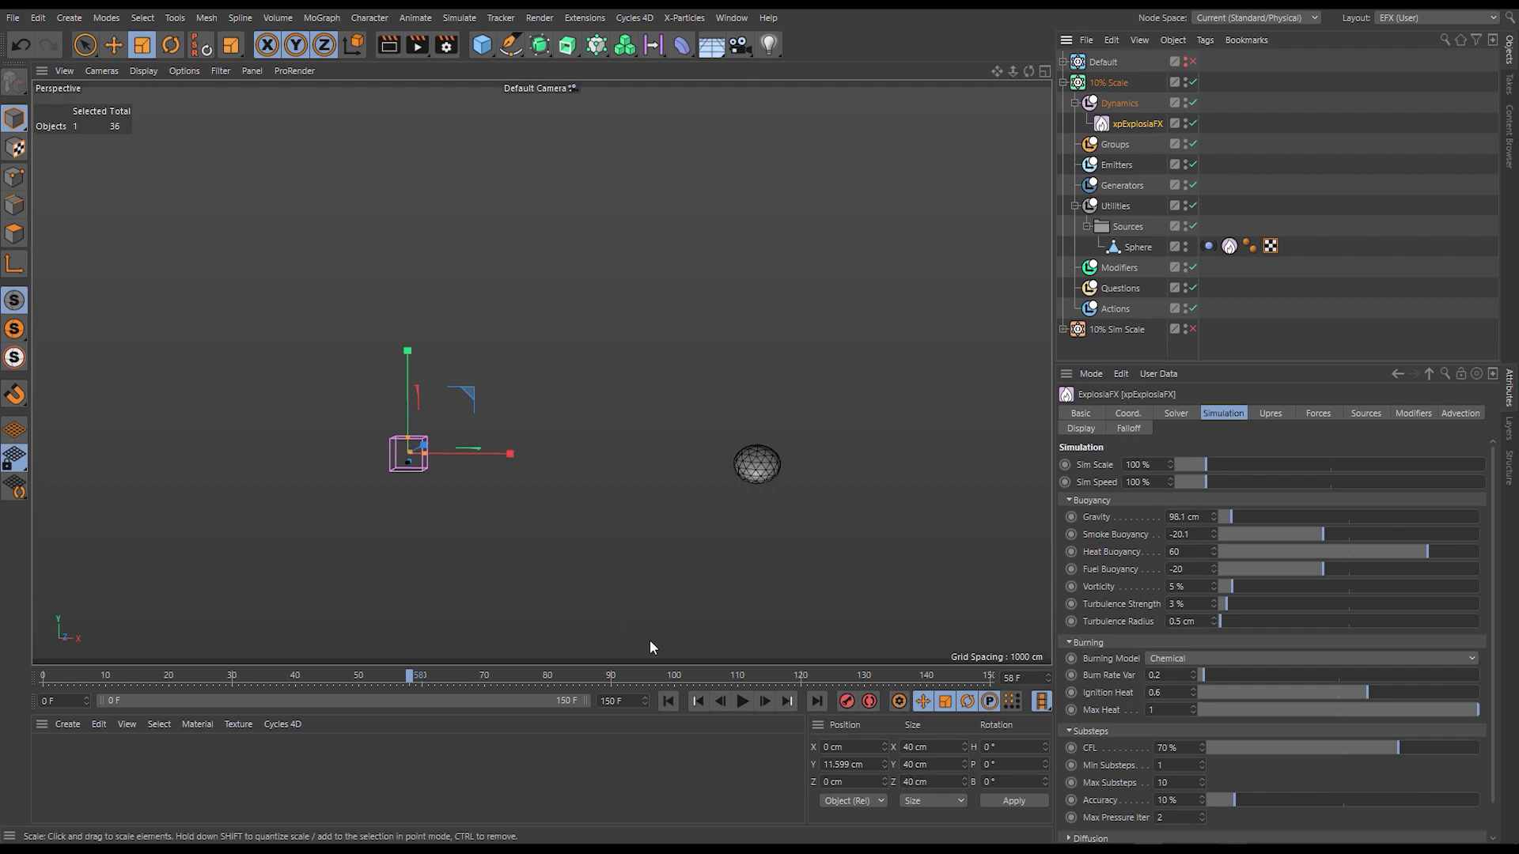
click(698, 701)
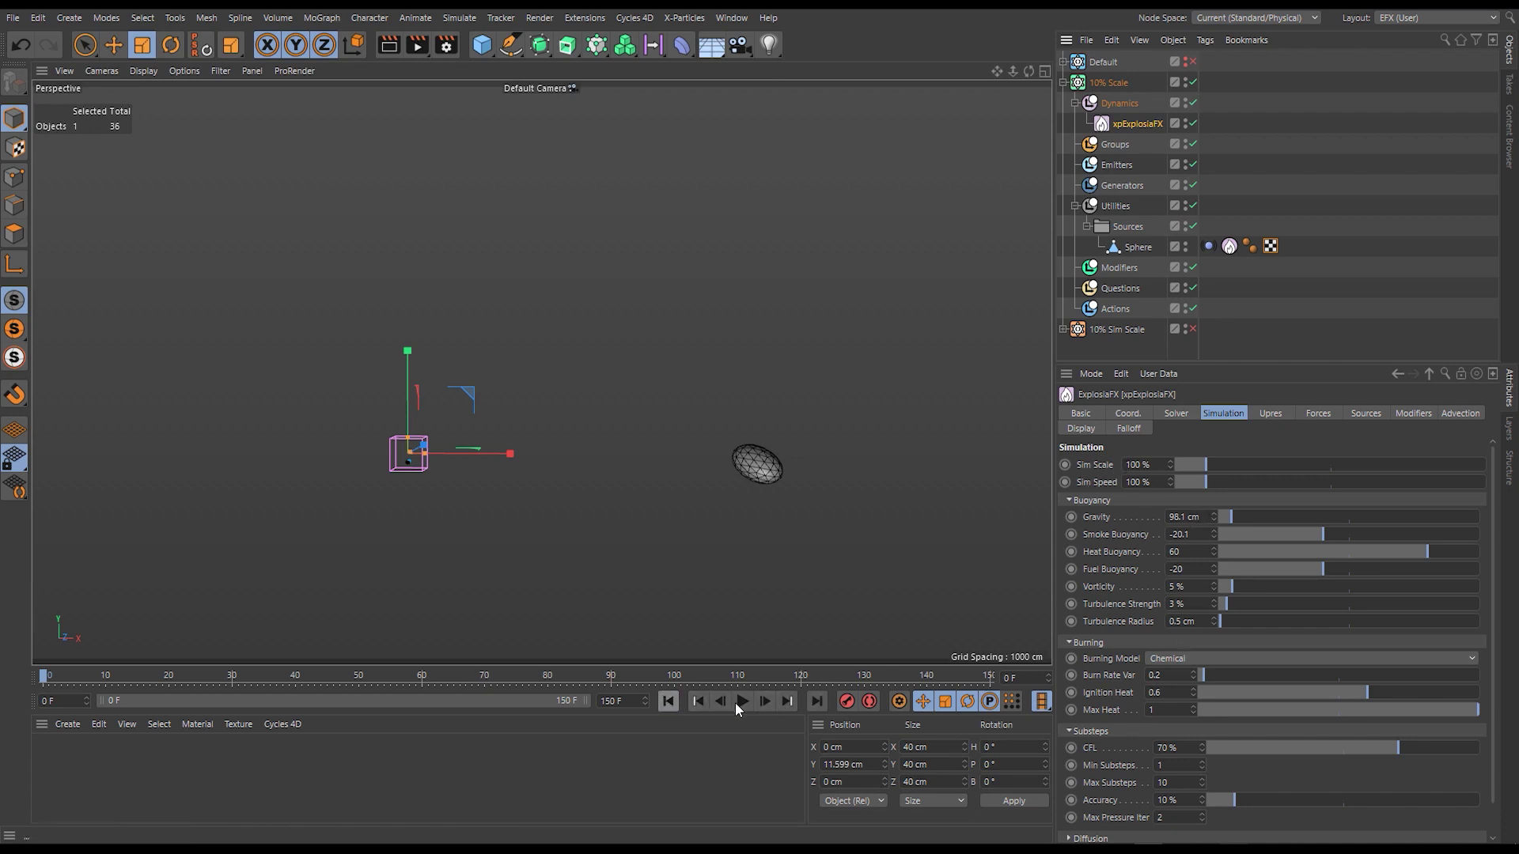
click(1064, 83)
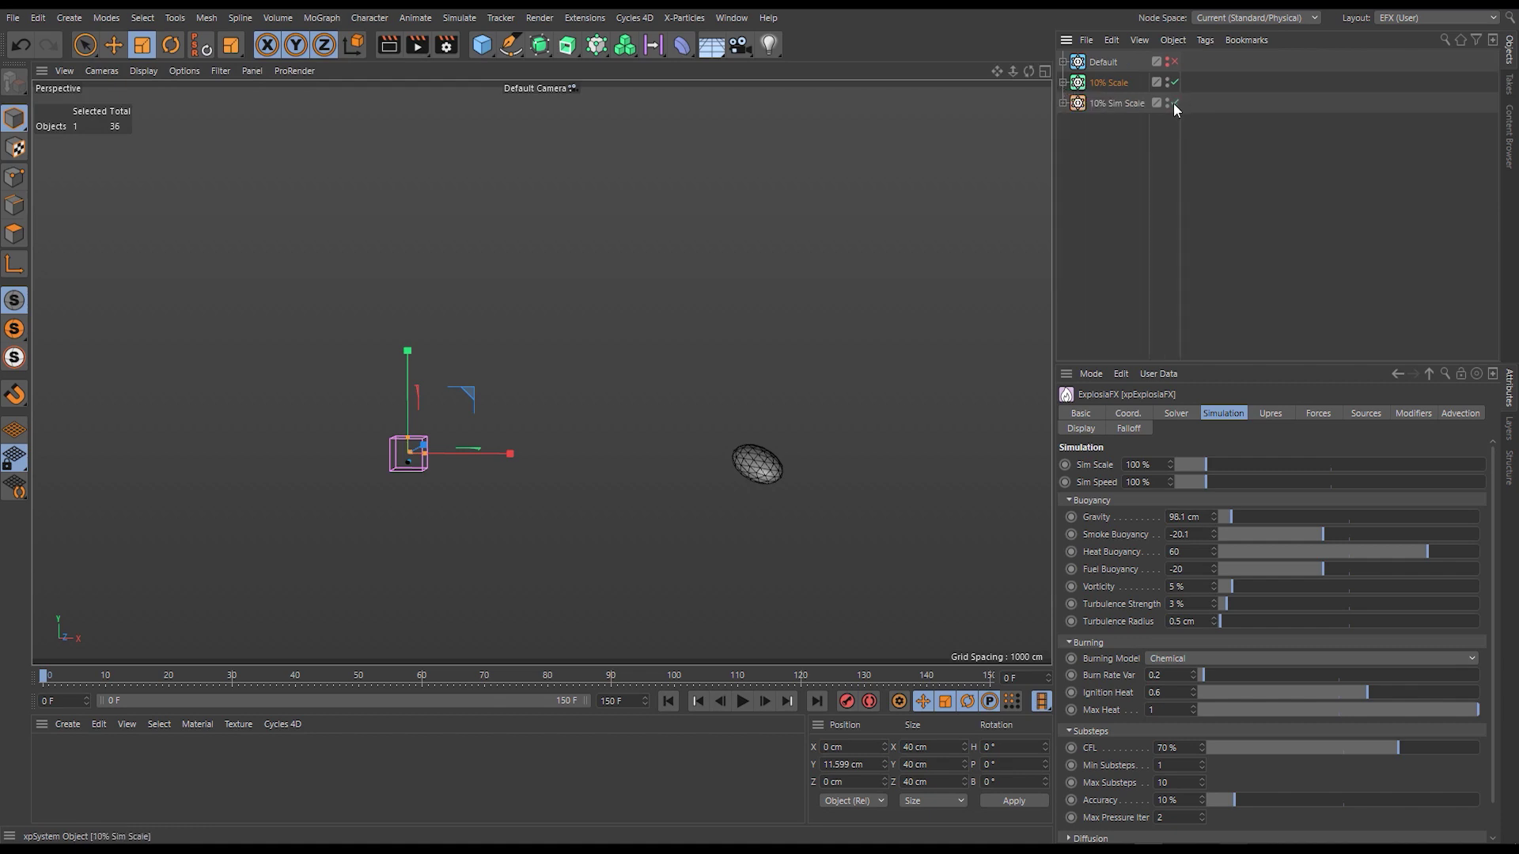
click(1174, 103)
click(742, 701)
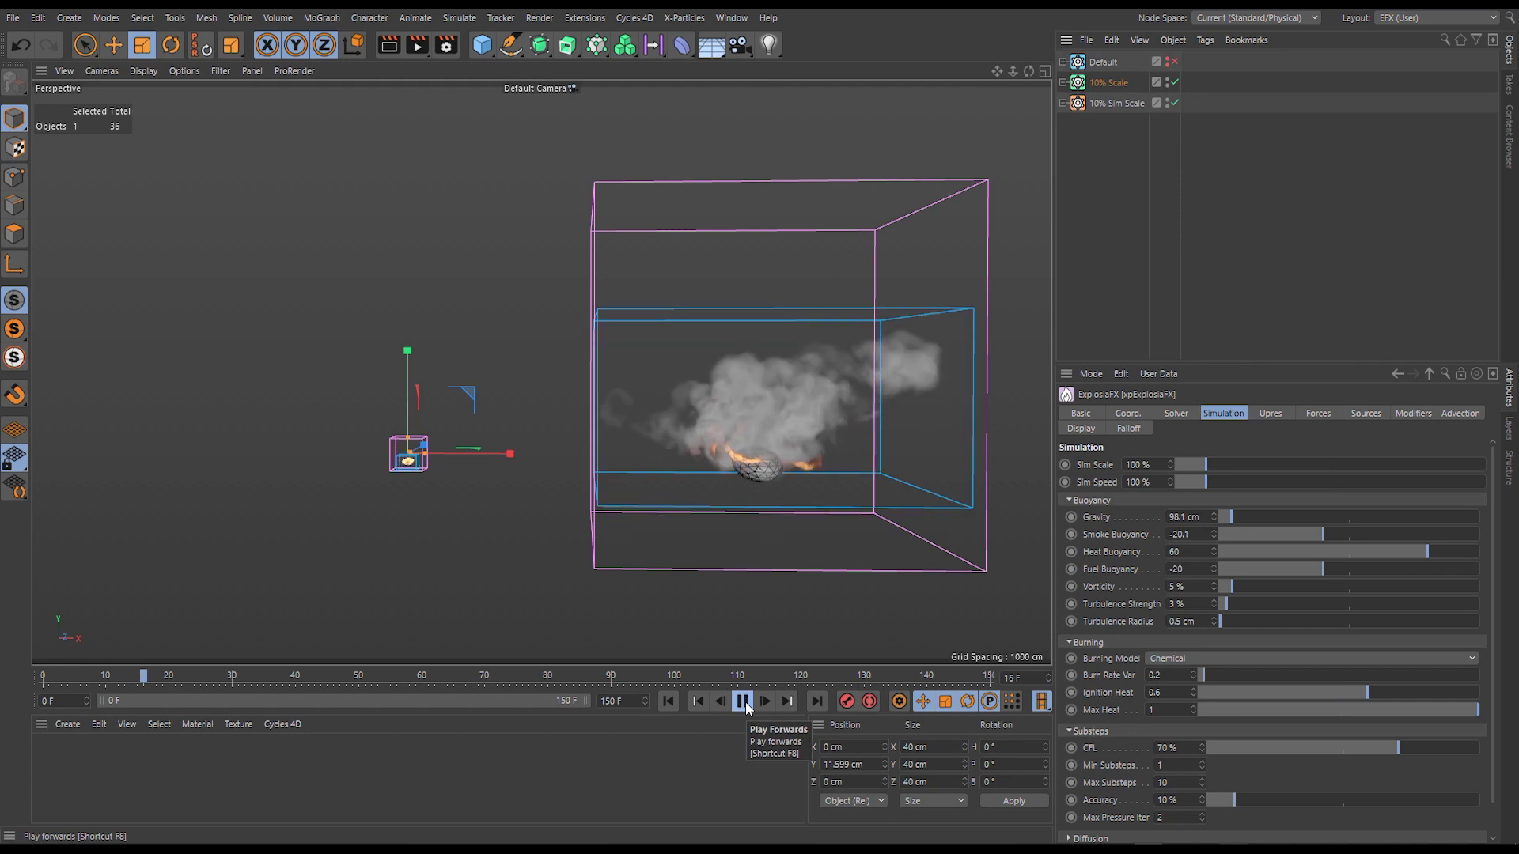
click(744, 702)
scroll(434, 457, up, 5)
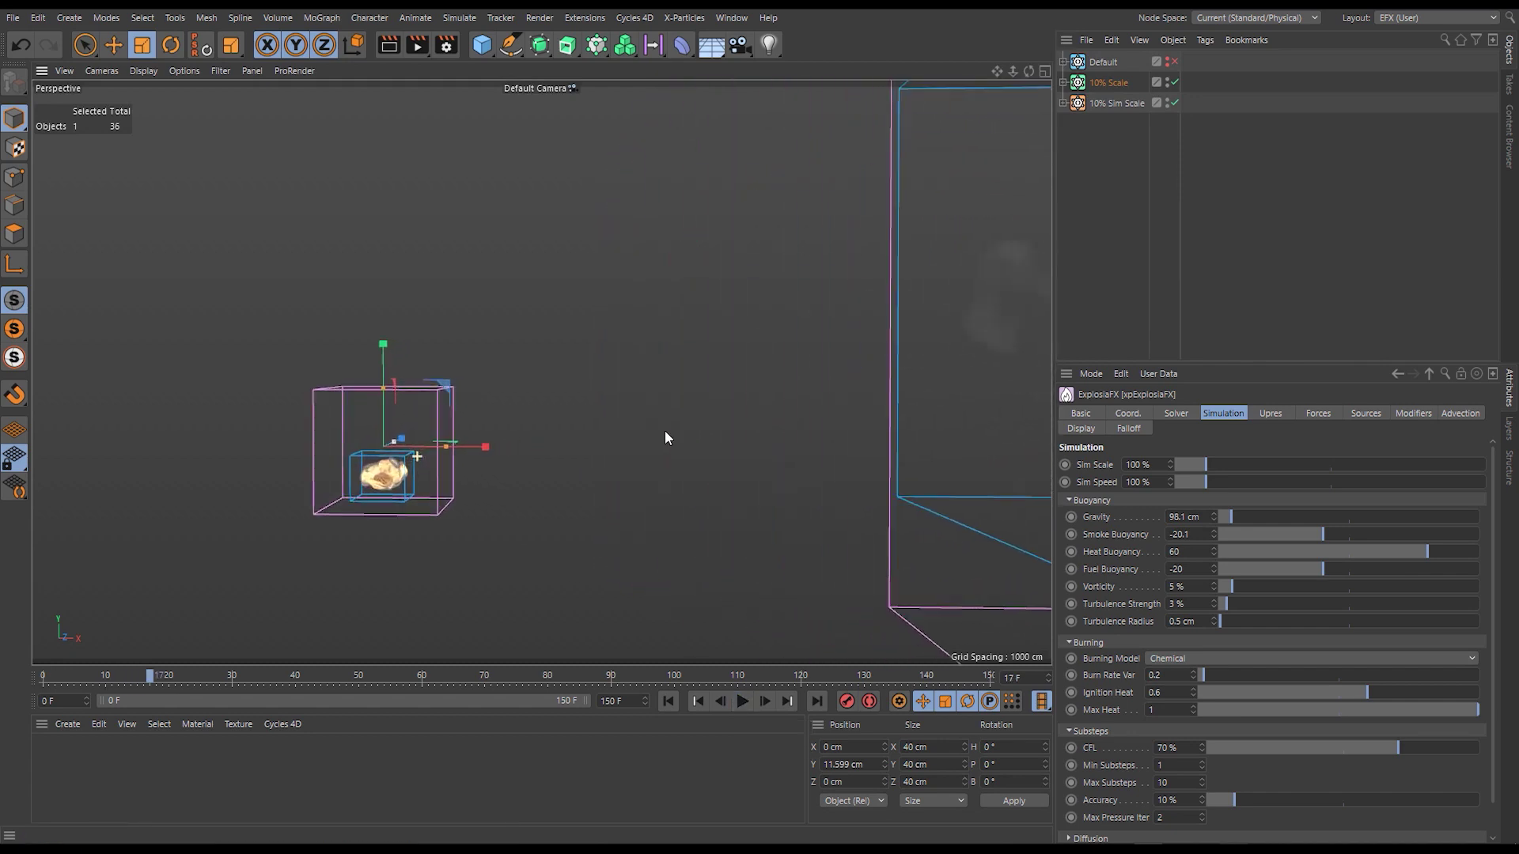
scroll(328, 512, down, 2)
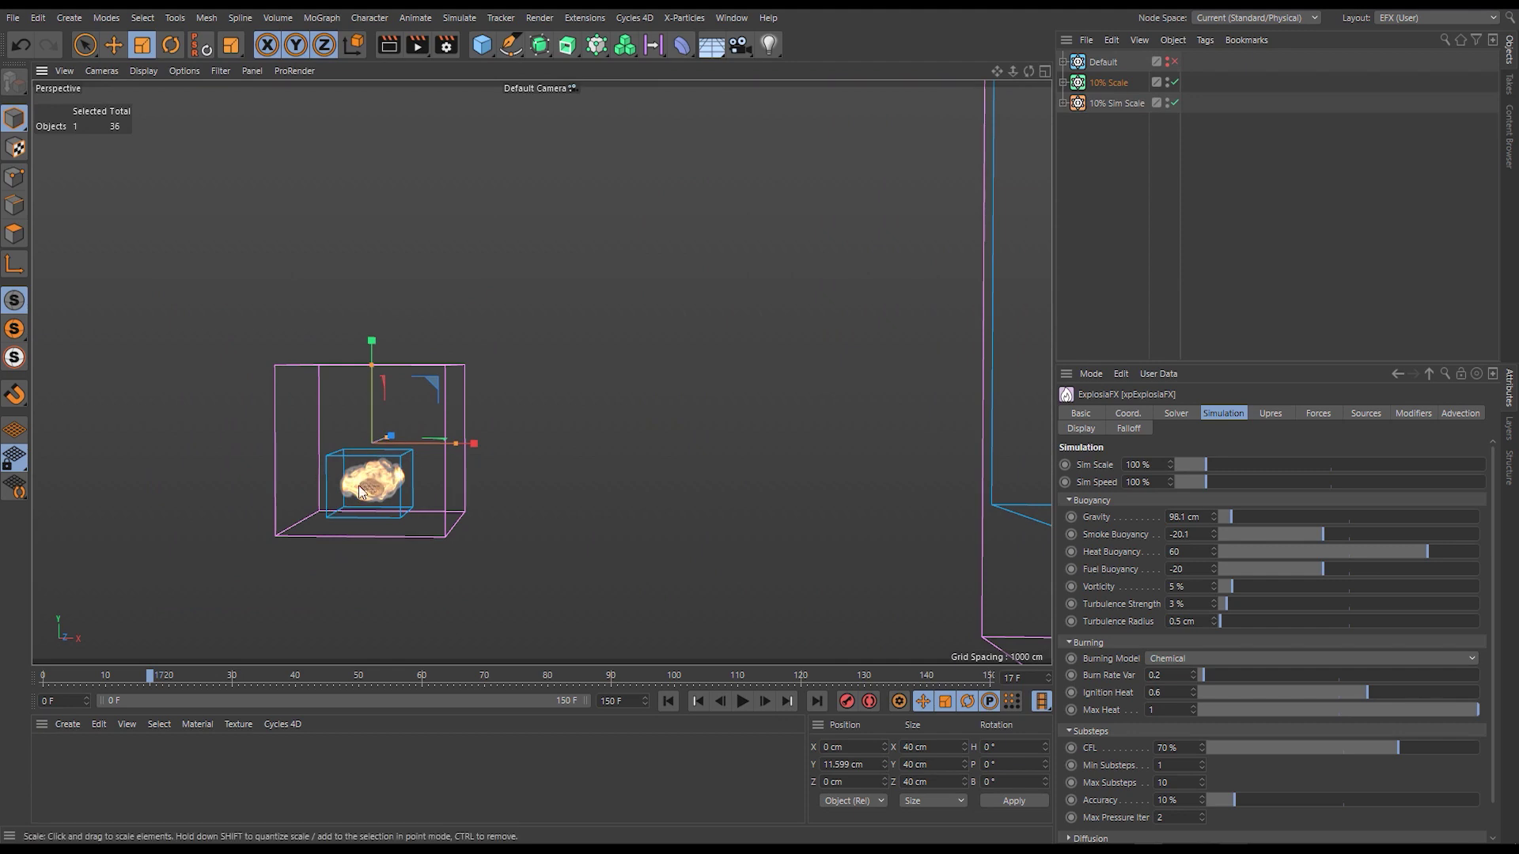
scroll(298, 566, down, 4)
scroll(439, 523, down, 5)
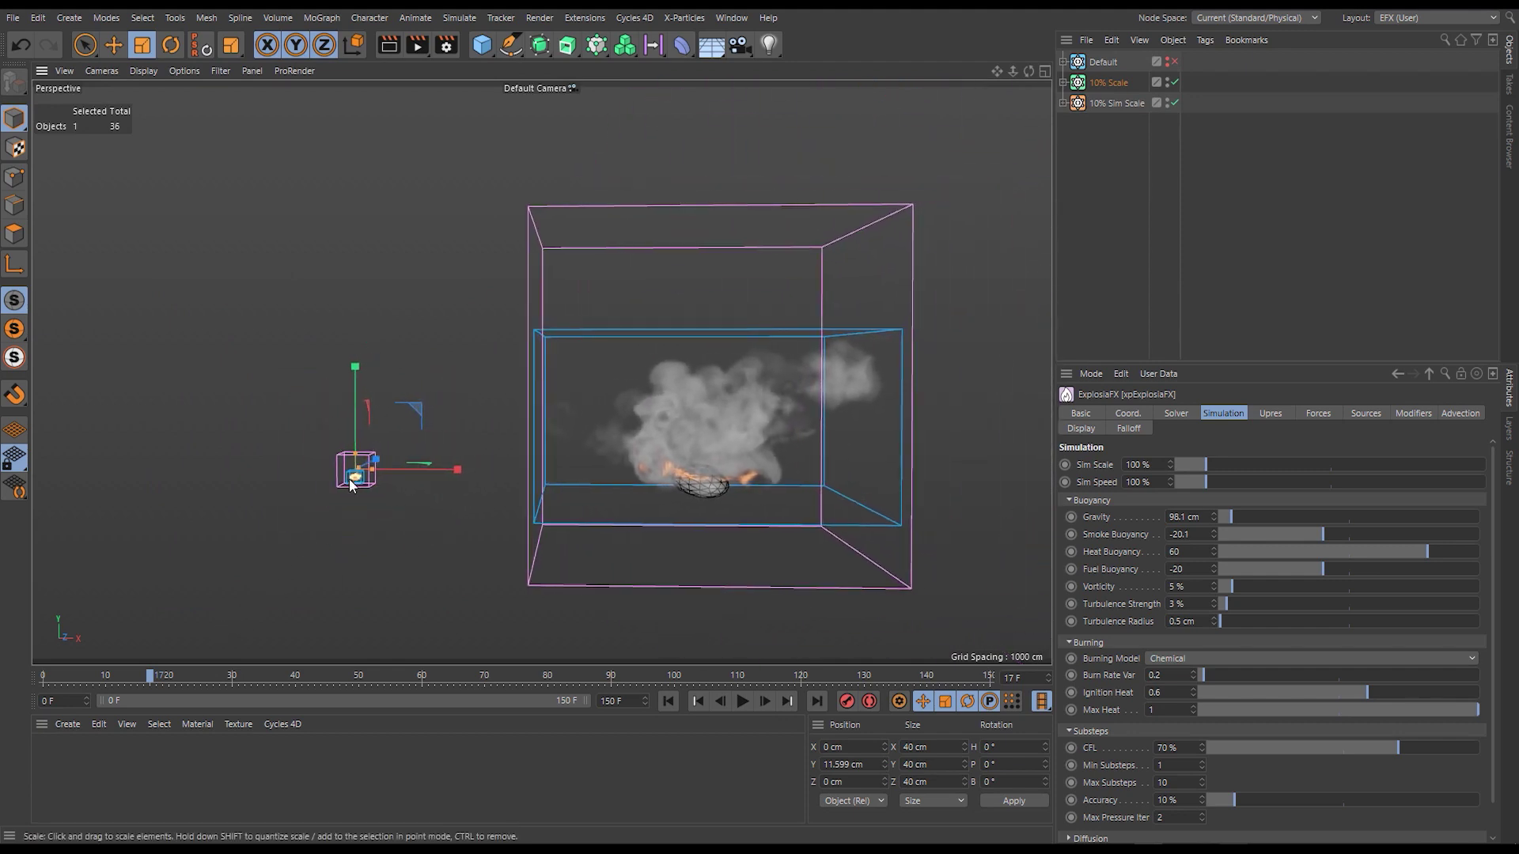
Set the gravity to 981 cm and the turbulence radius to 5 cm on the 10% Scale system's ExplosiaFX object.
scroll(360, 484, up, 1)
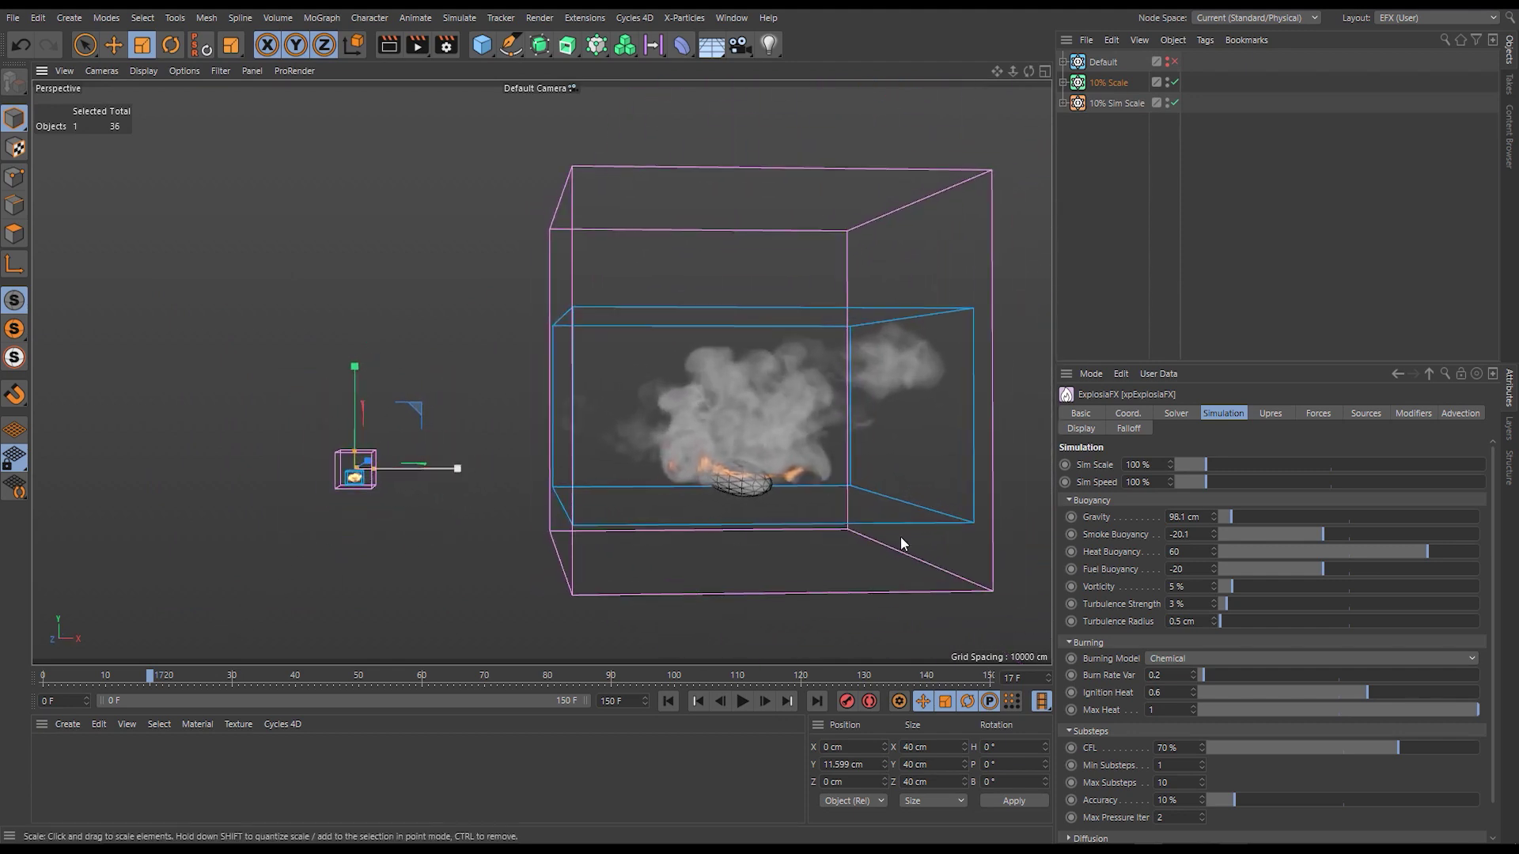
double_click(1186, 517)
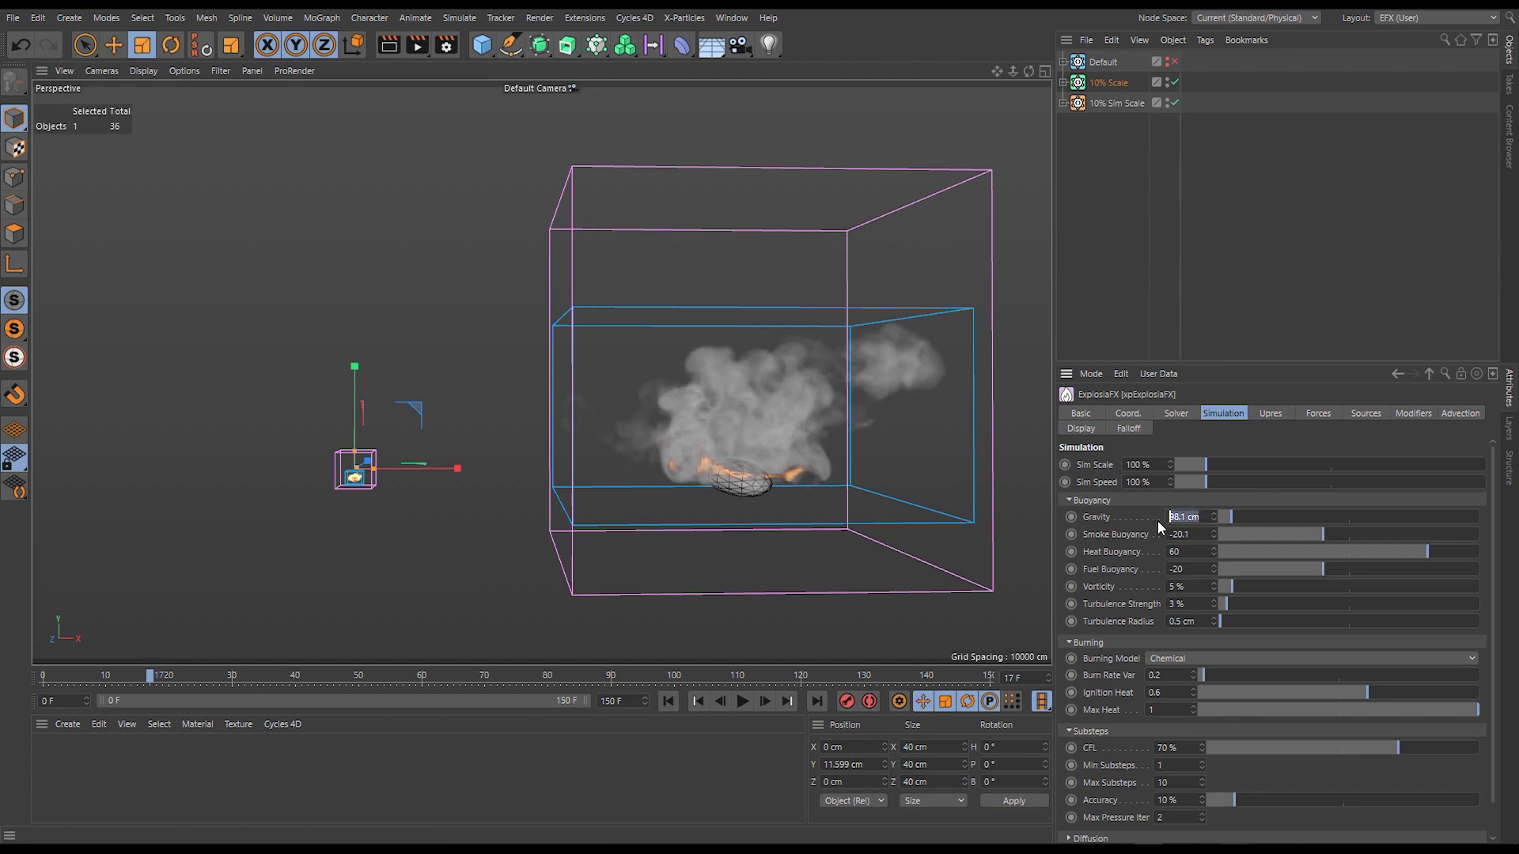
text(981)
key(Return)
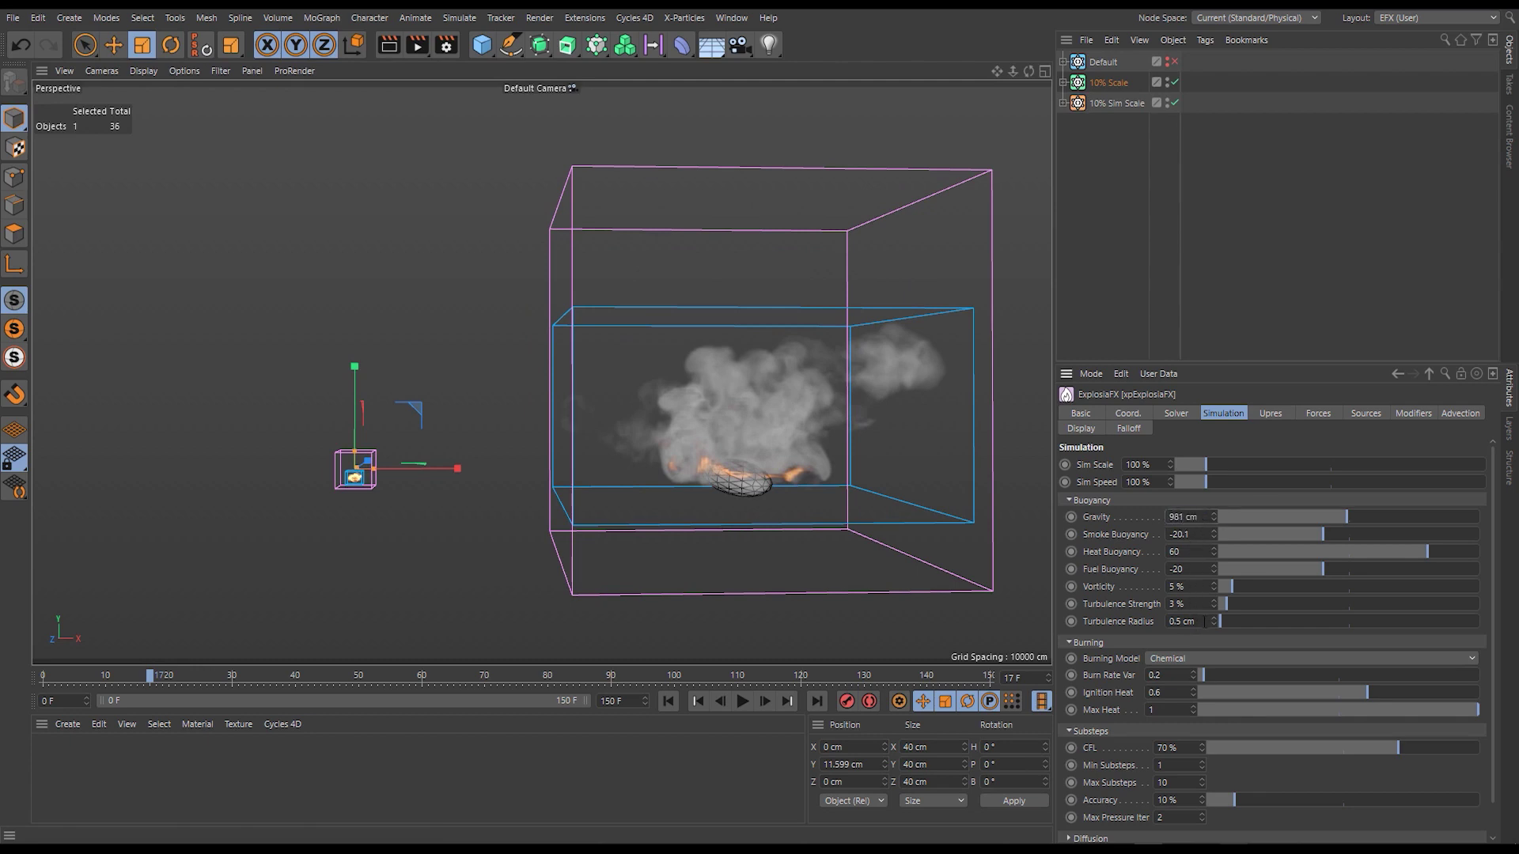
text(5)
key(Return)
Expand the 10% Scale hierarchy and replay the simulation from the first frame briefly to check the change.
click(1063, 83)
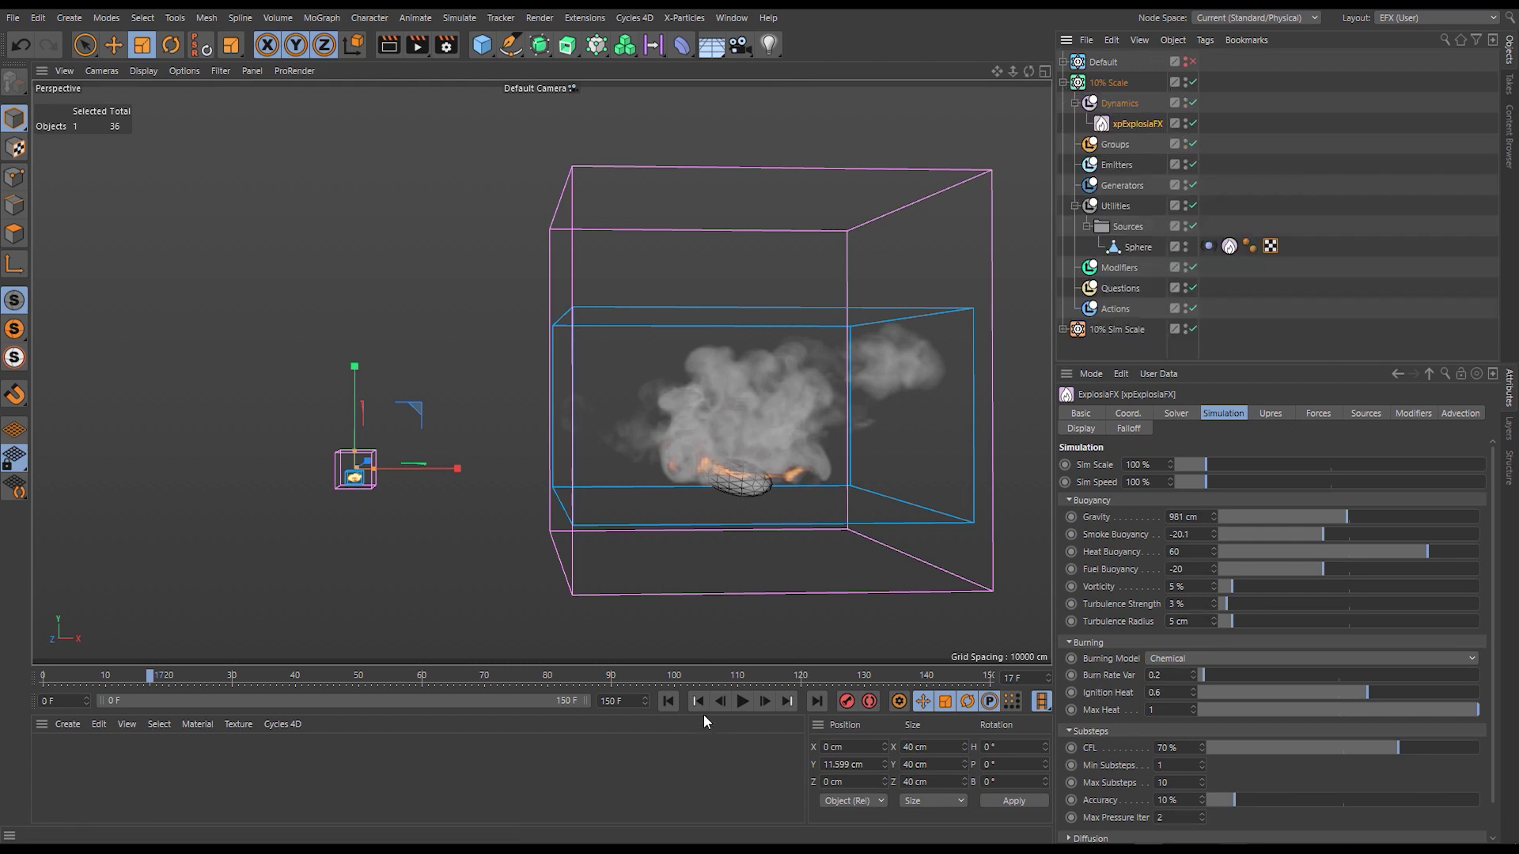
click(668, 701)
click(742, 701)
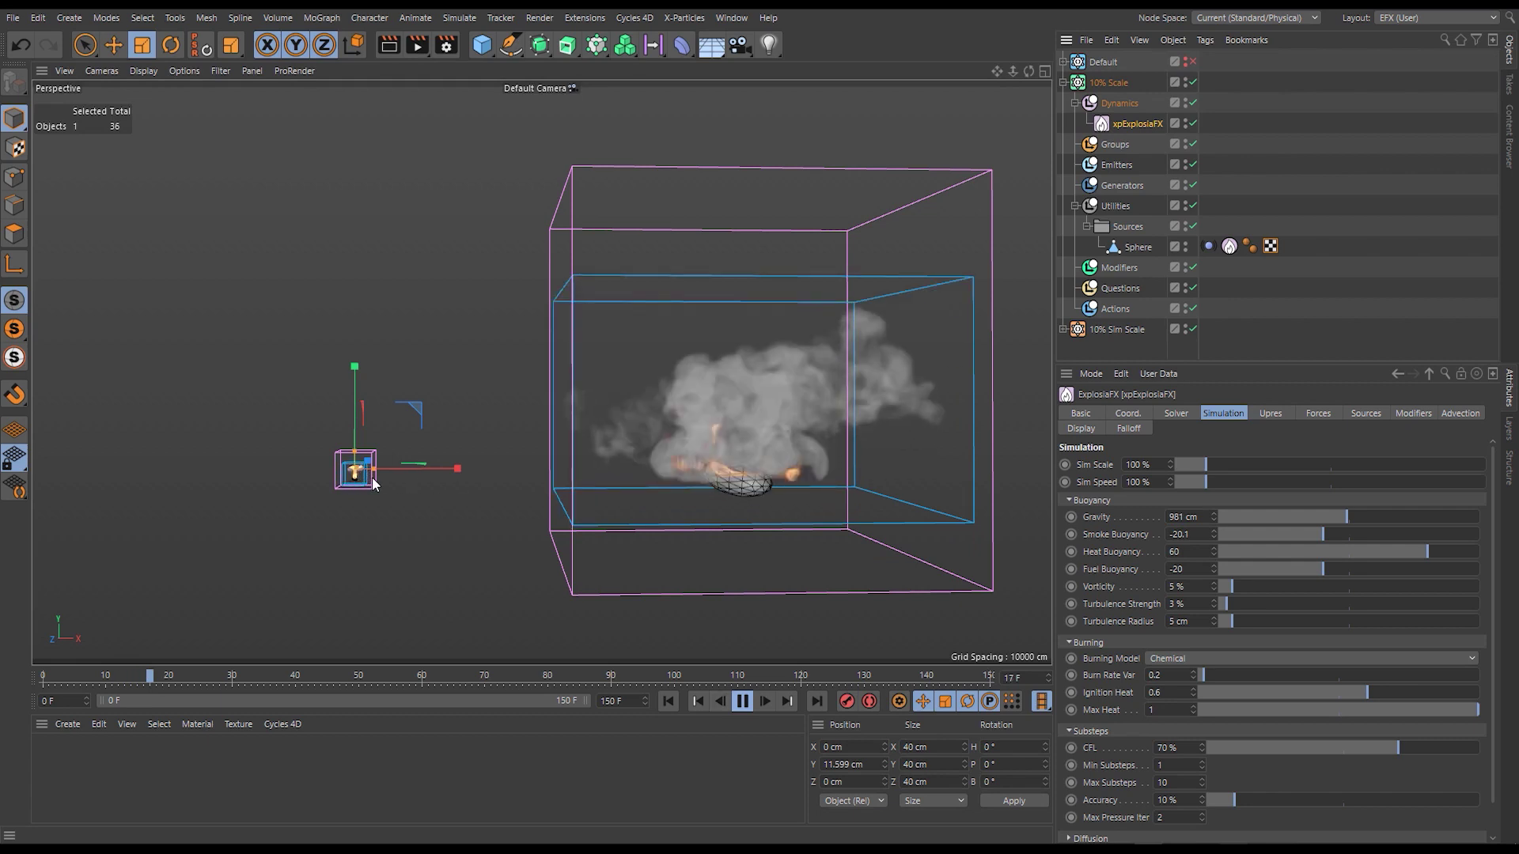
click(744, 702)
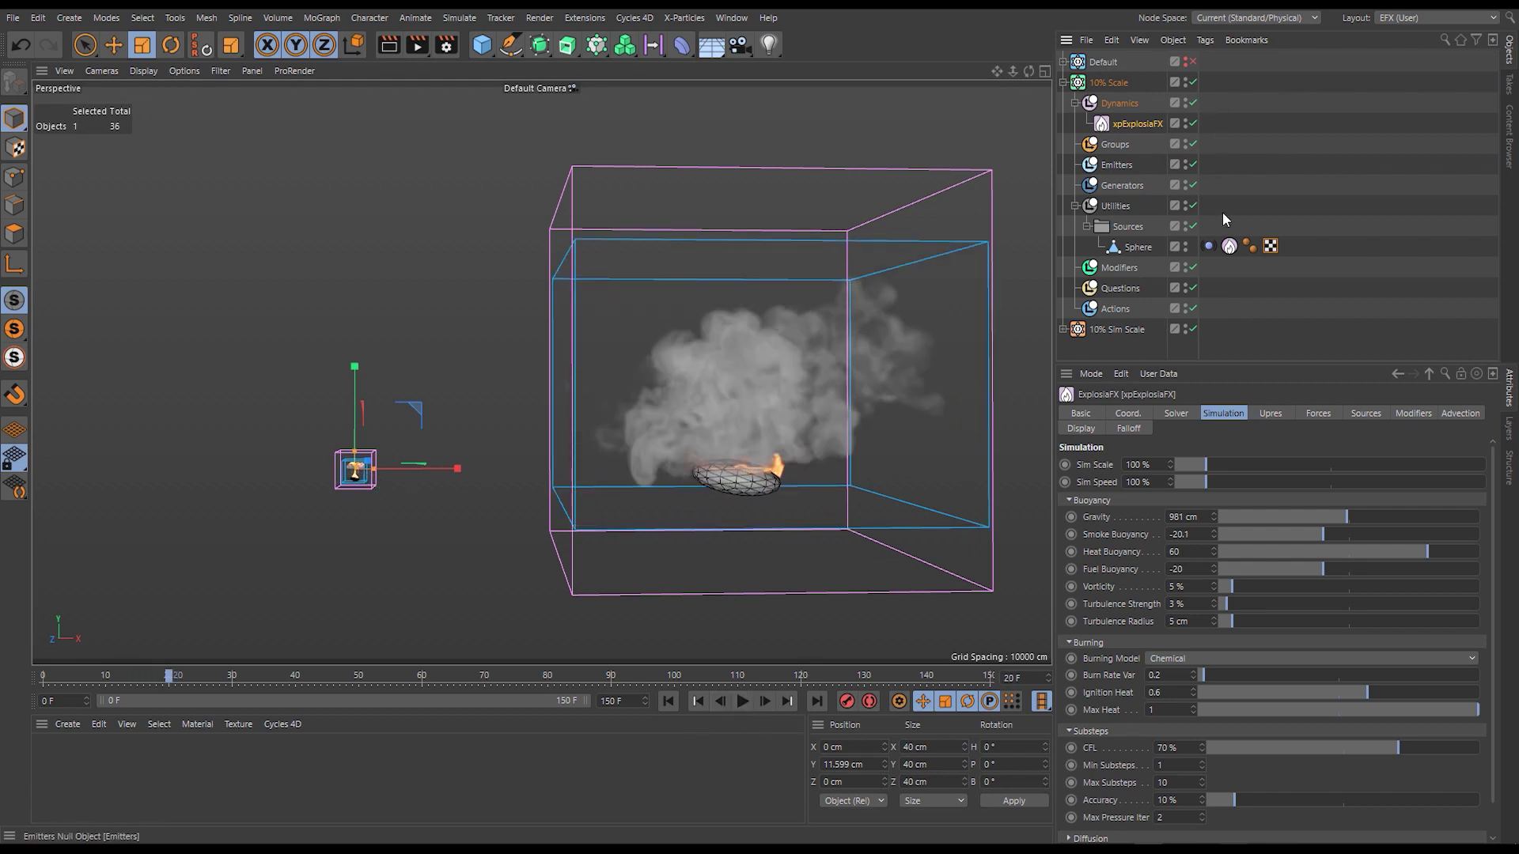
Set the velocity in the 10% Scale sphere's ExplosiaFX source tag to 1000% and replay the simulation from the first frame.
click(1228, 247)
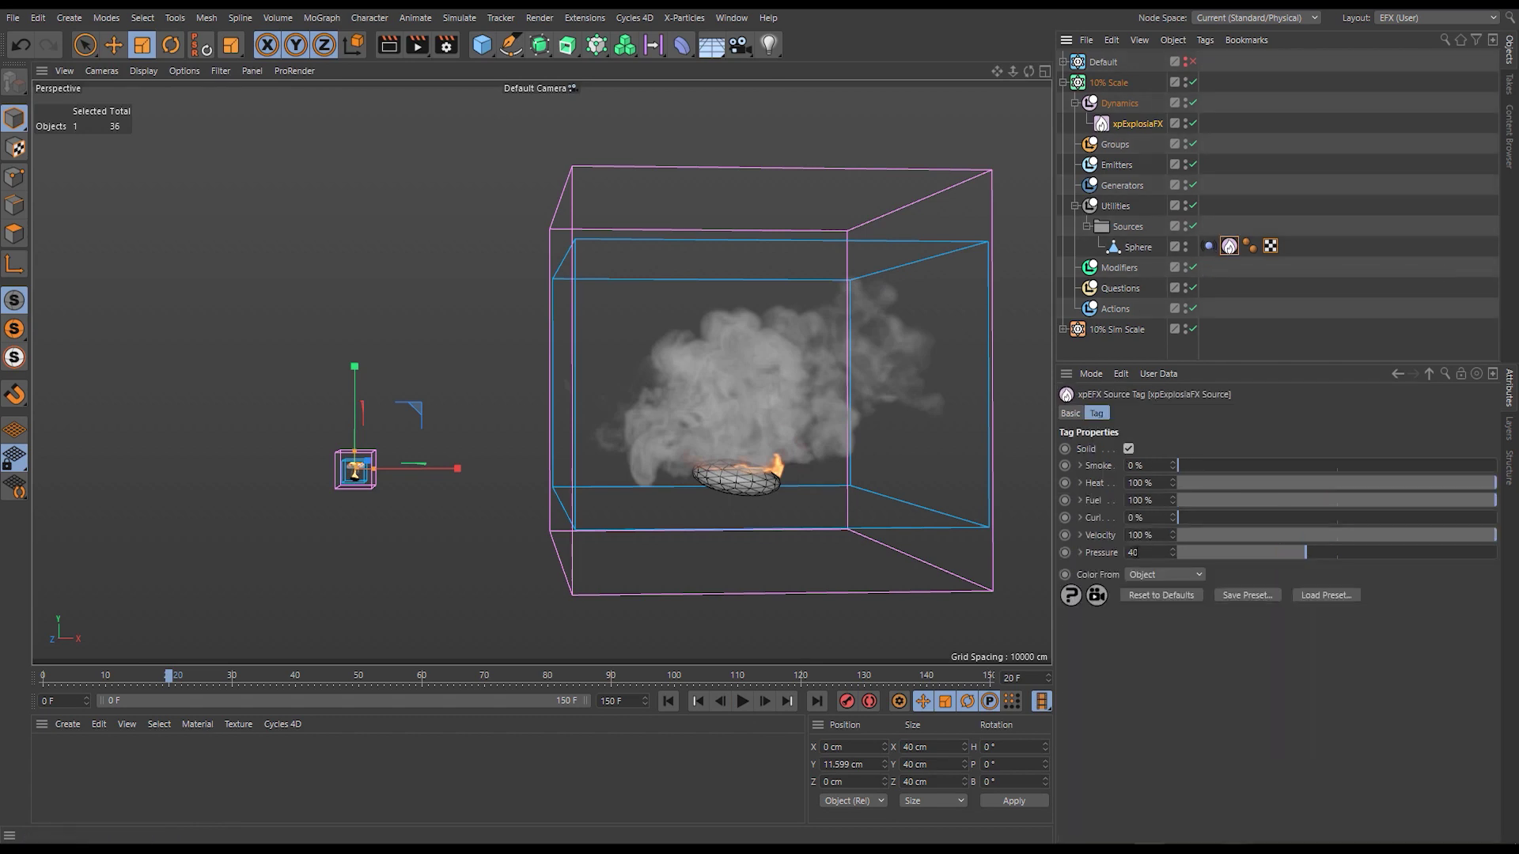
double_click(1154, 535)
click(1142, 552)
click(668, 701)
click(743, 701)
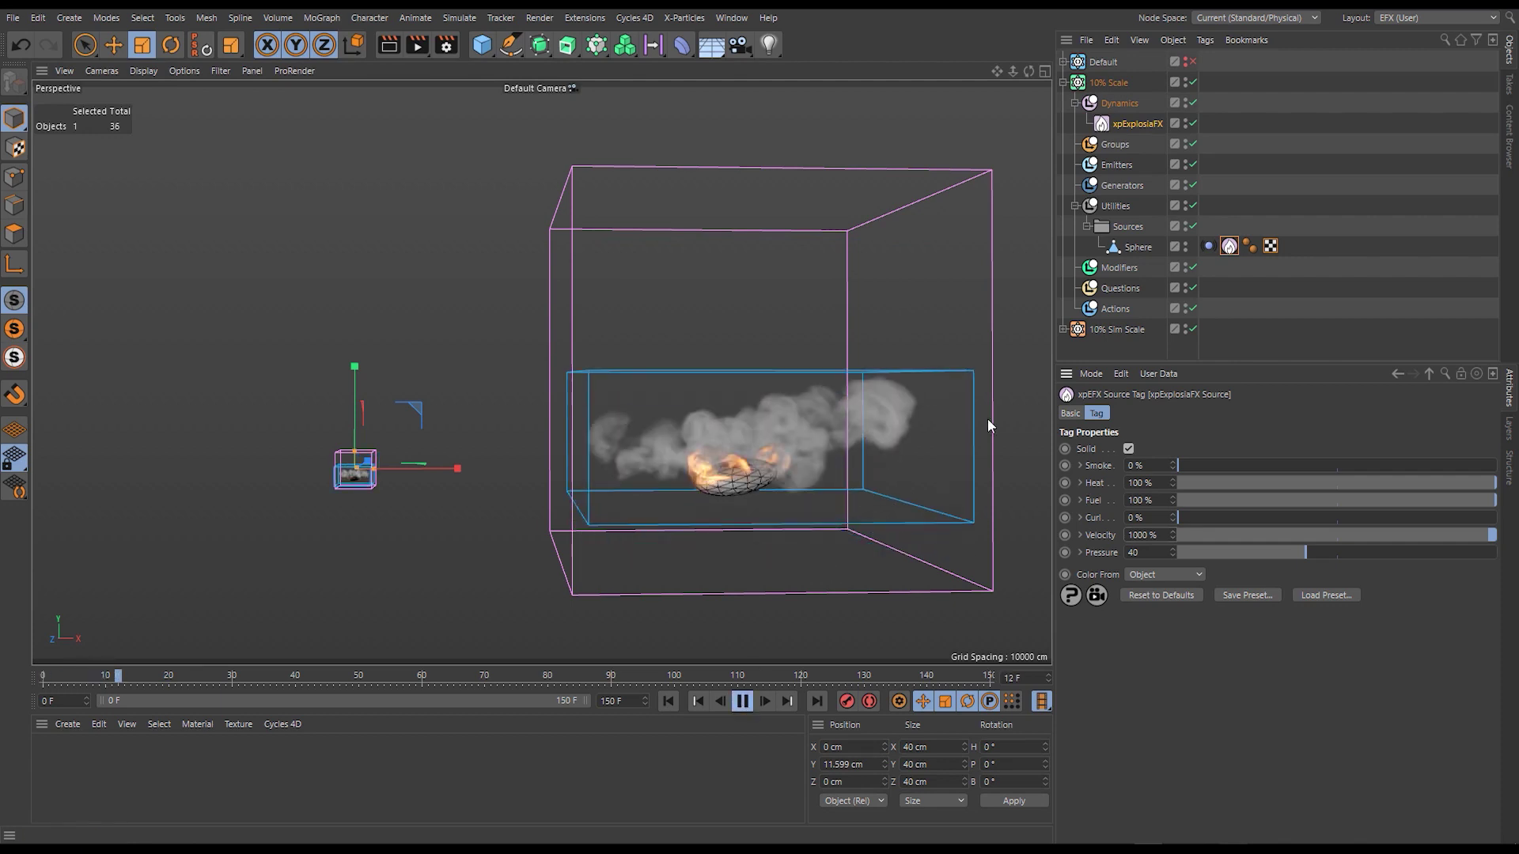
click(1396, 171)
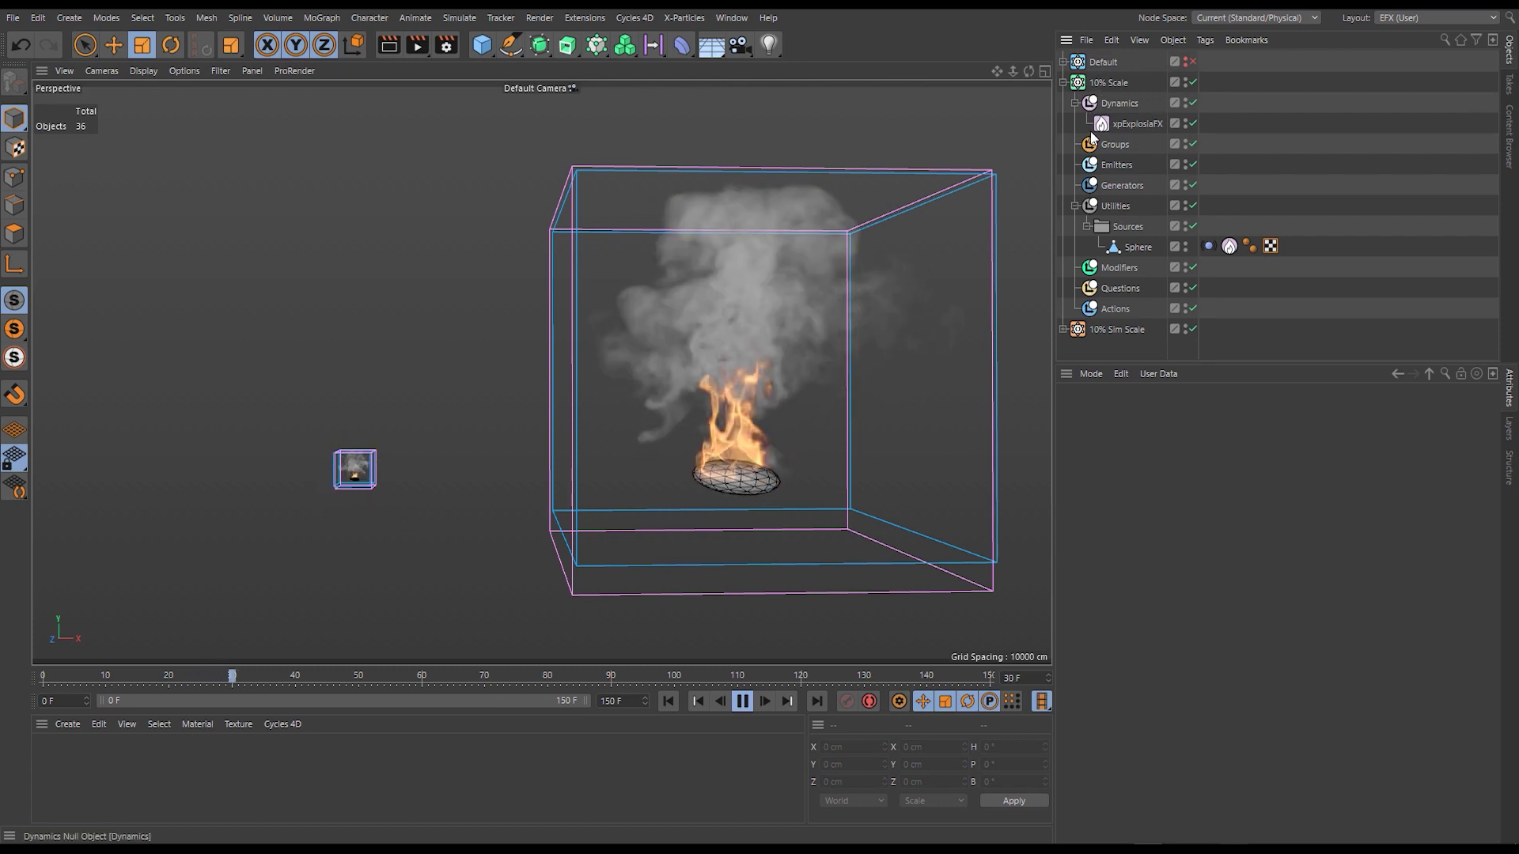
Examine the simulation settings of the 10% Sim Scale system's ExplosiaFX object during playback and stop the simulation.
click(1062, 330)
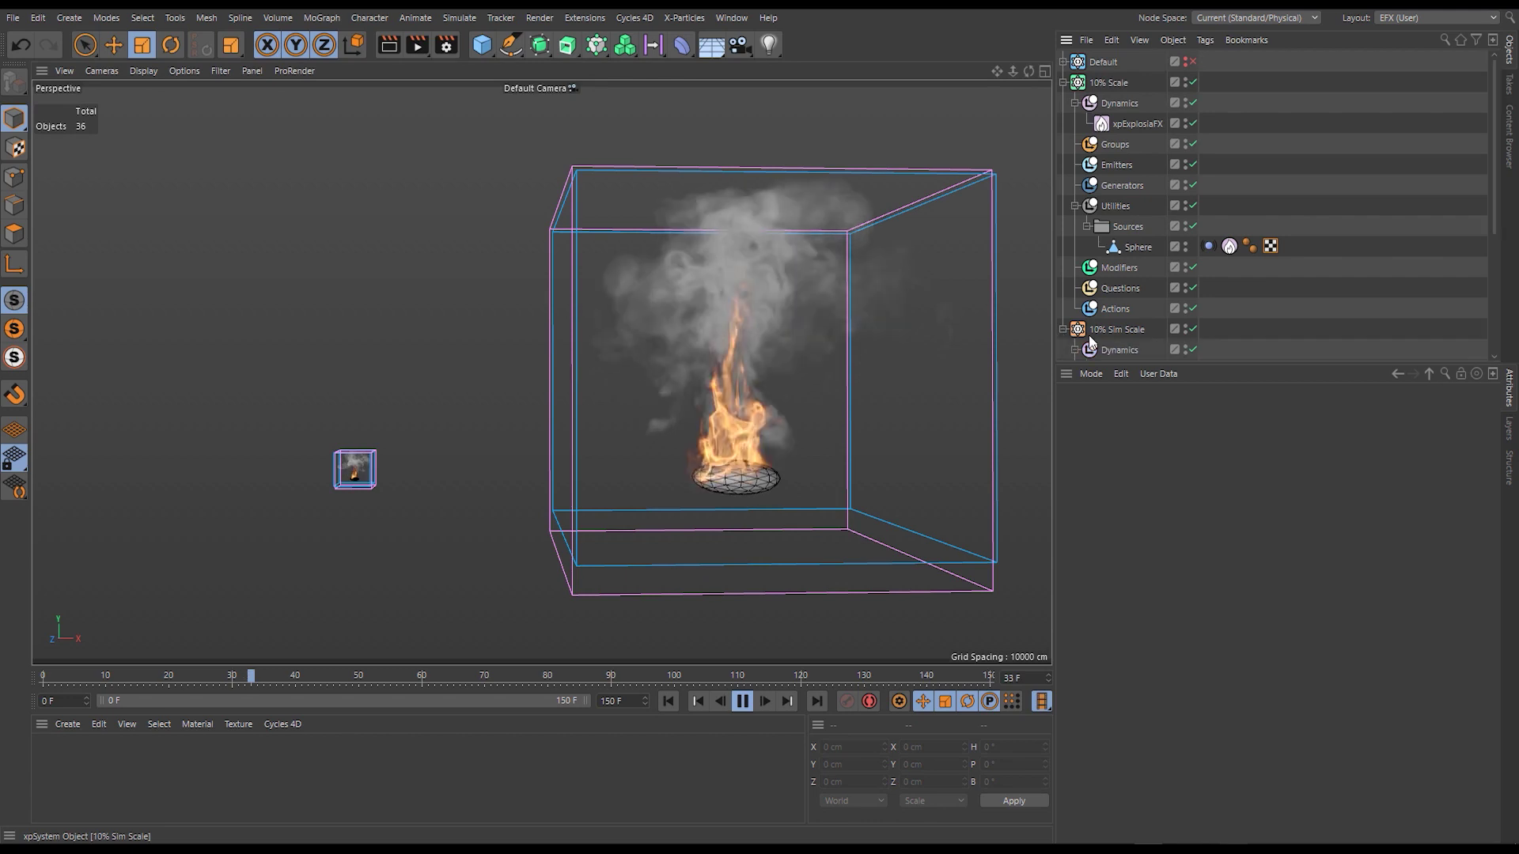
scroll(1089, 335, down, 5)
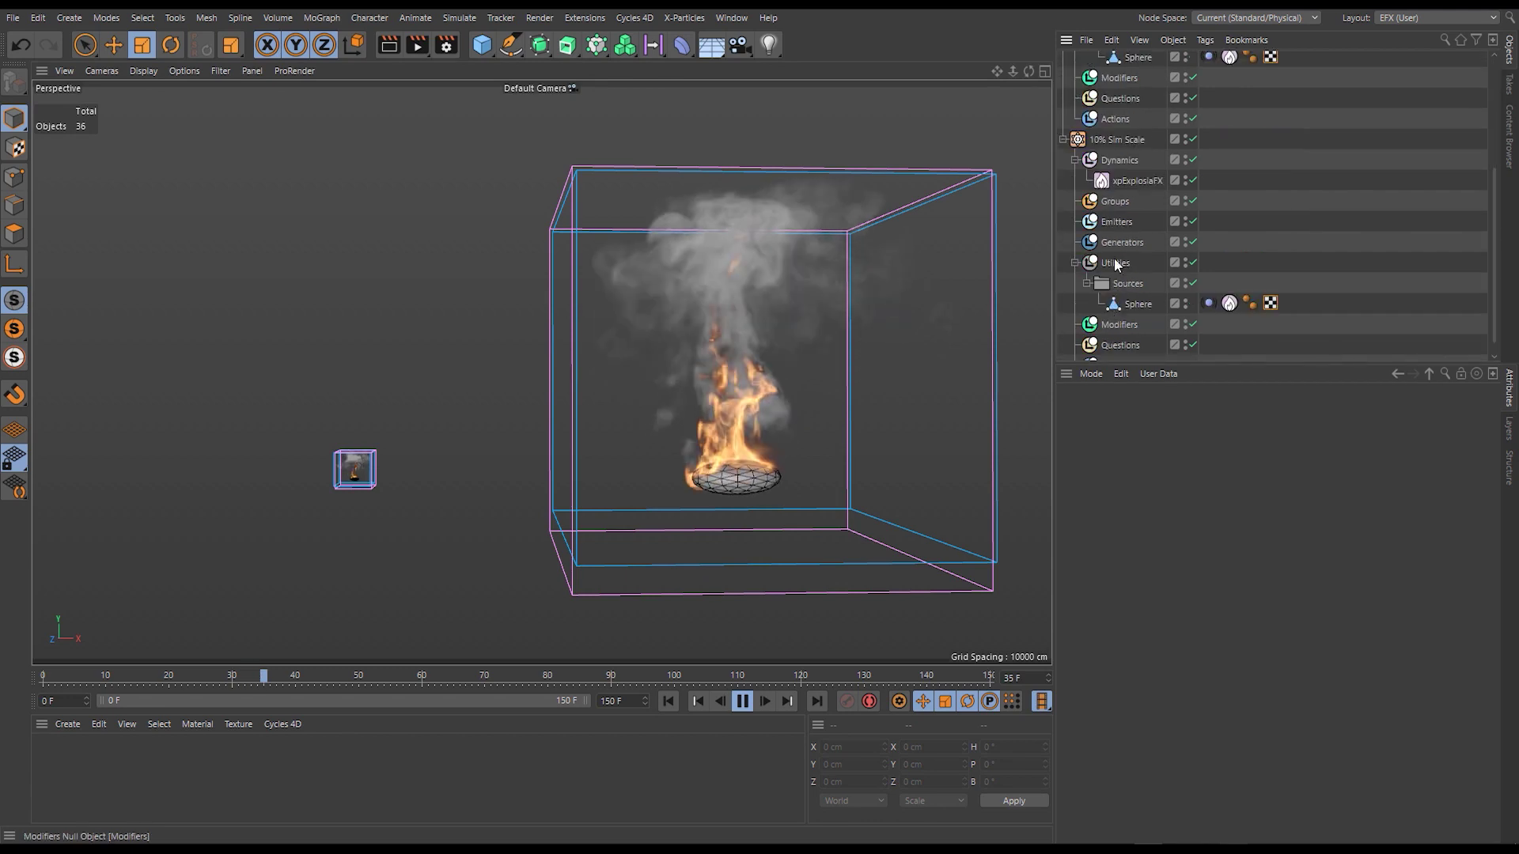
click(1144, 179)
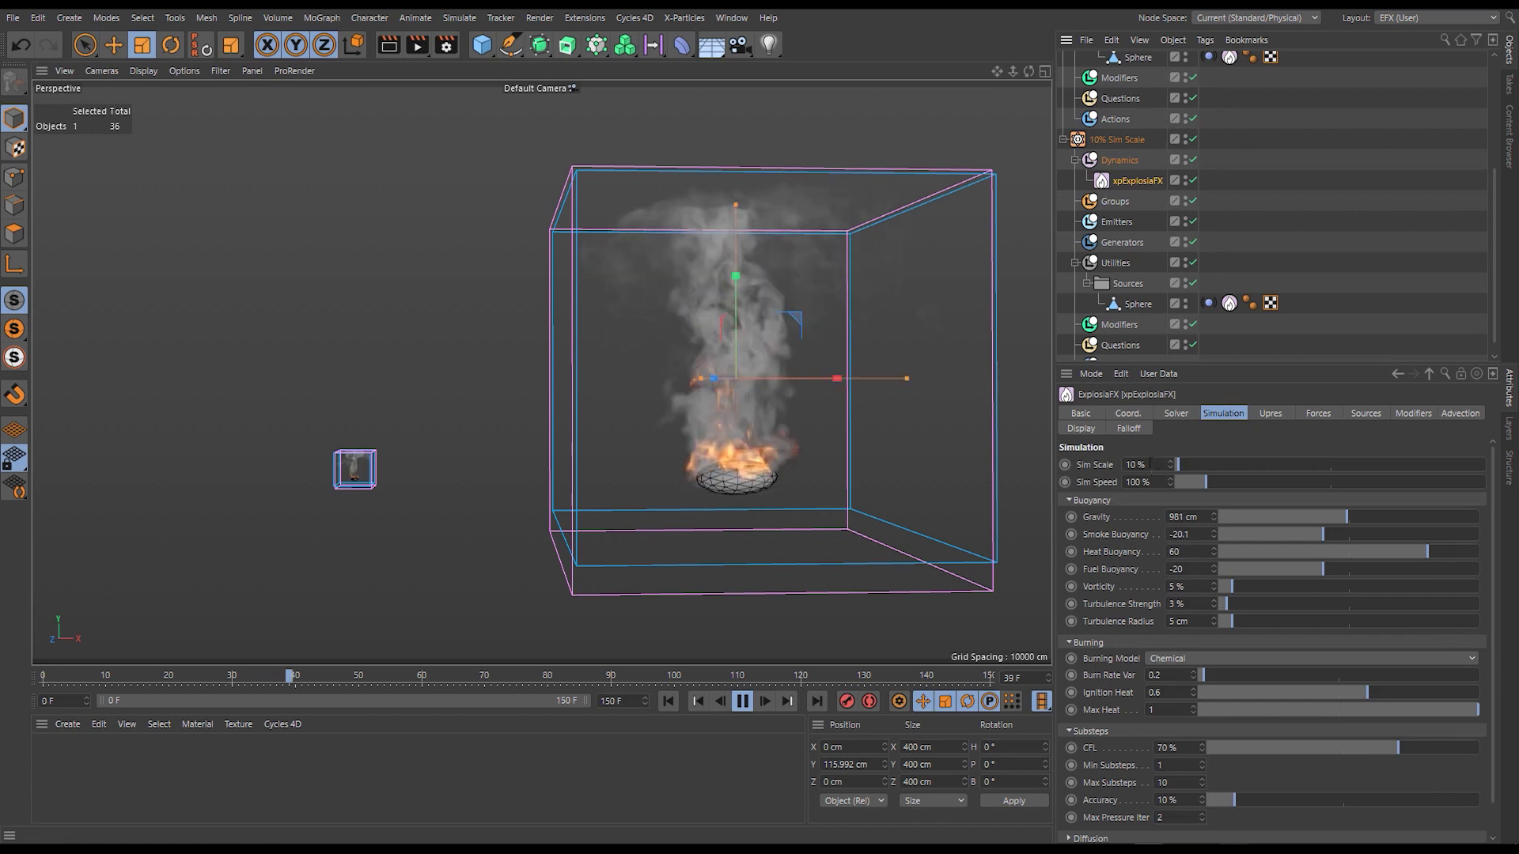
click(742, 702)
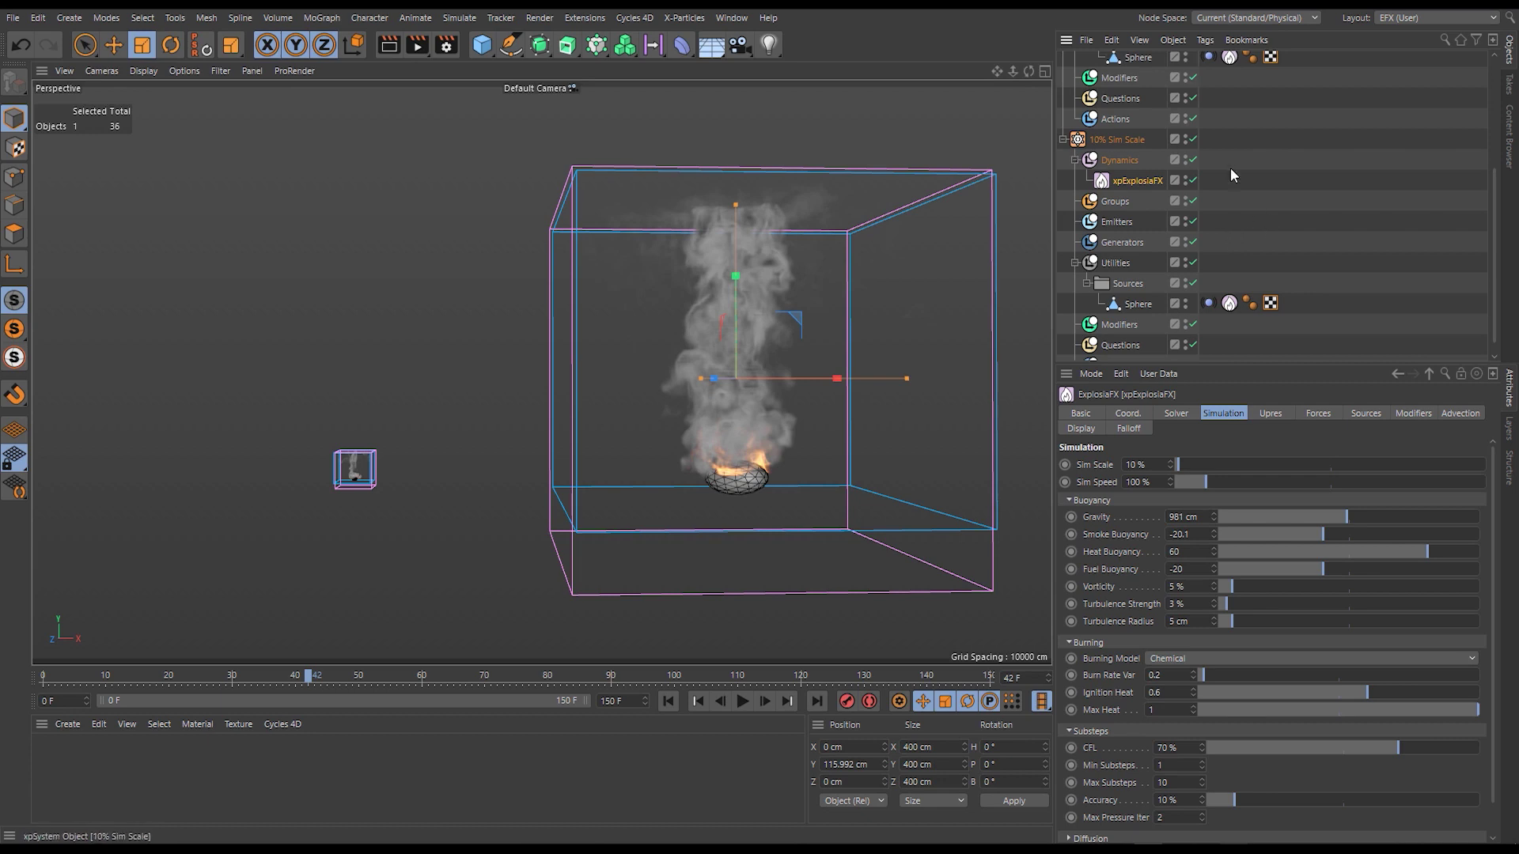
Collapse and disable the 10% Scale system, and enable the Default system again with its hierarchy collapsed.
scroll(1230, 168, up, 5)
click(1063, 82)
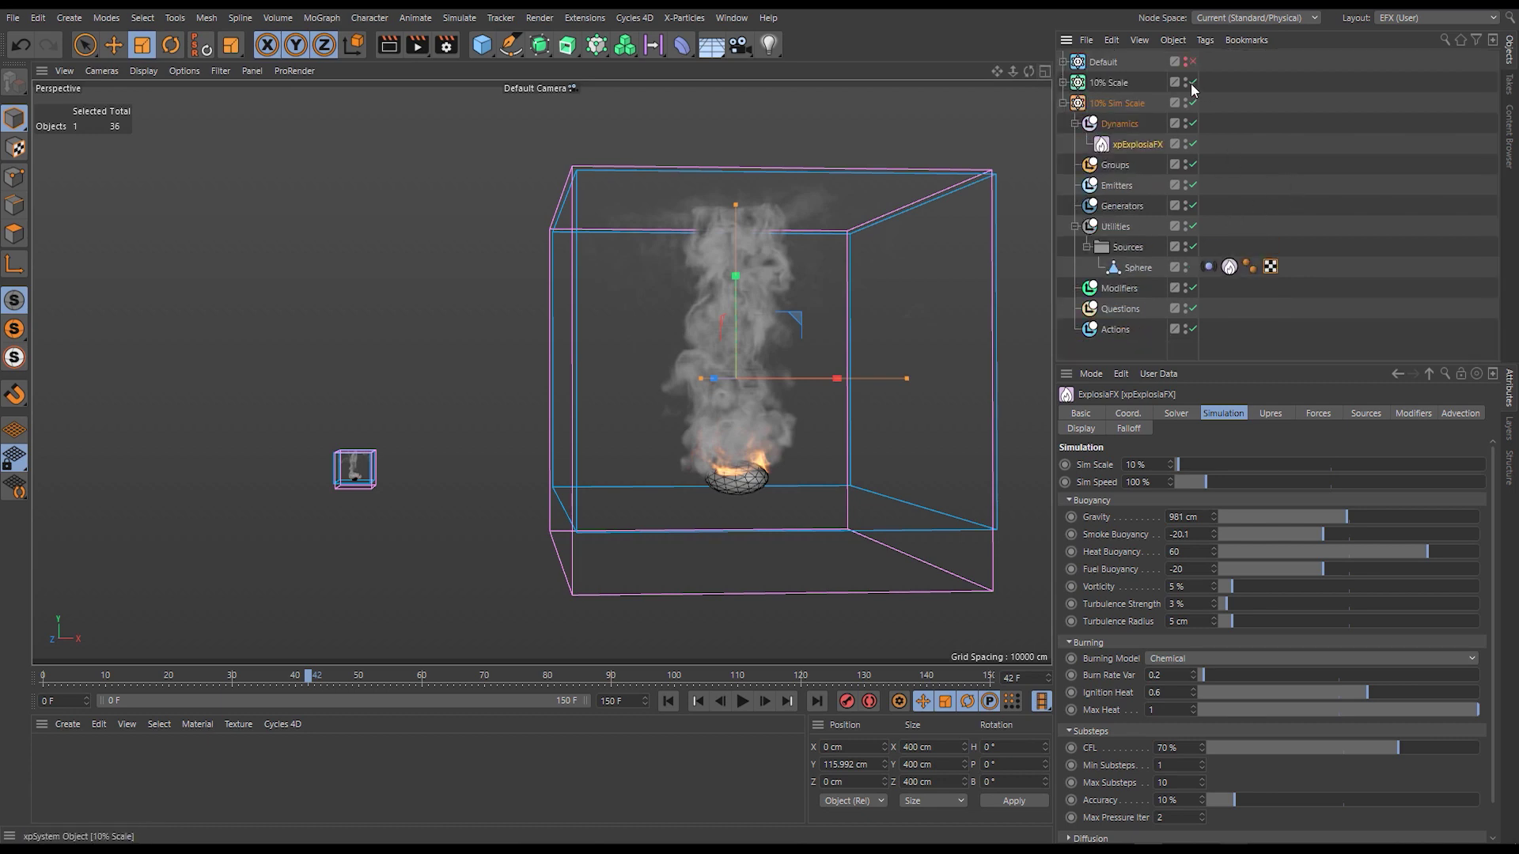
click(1192, 83)
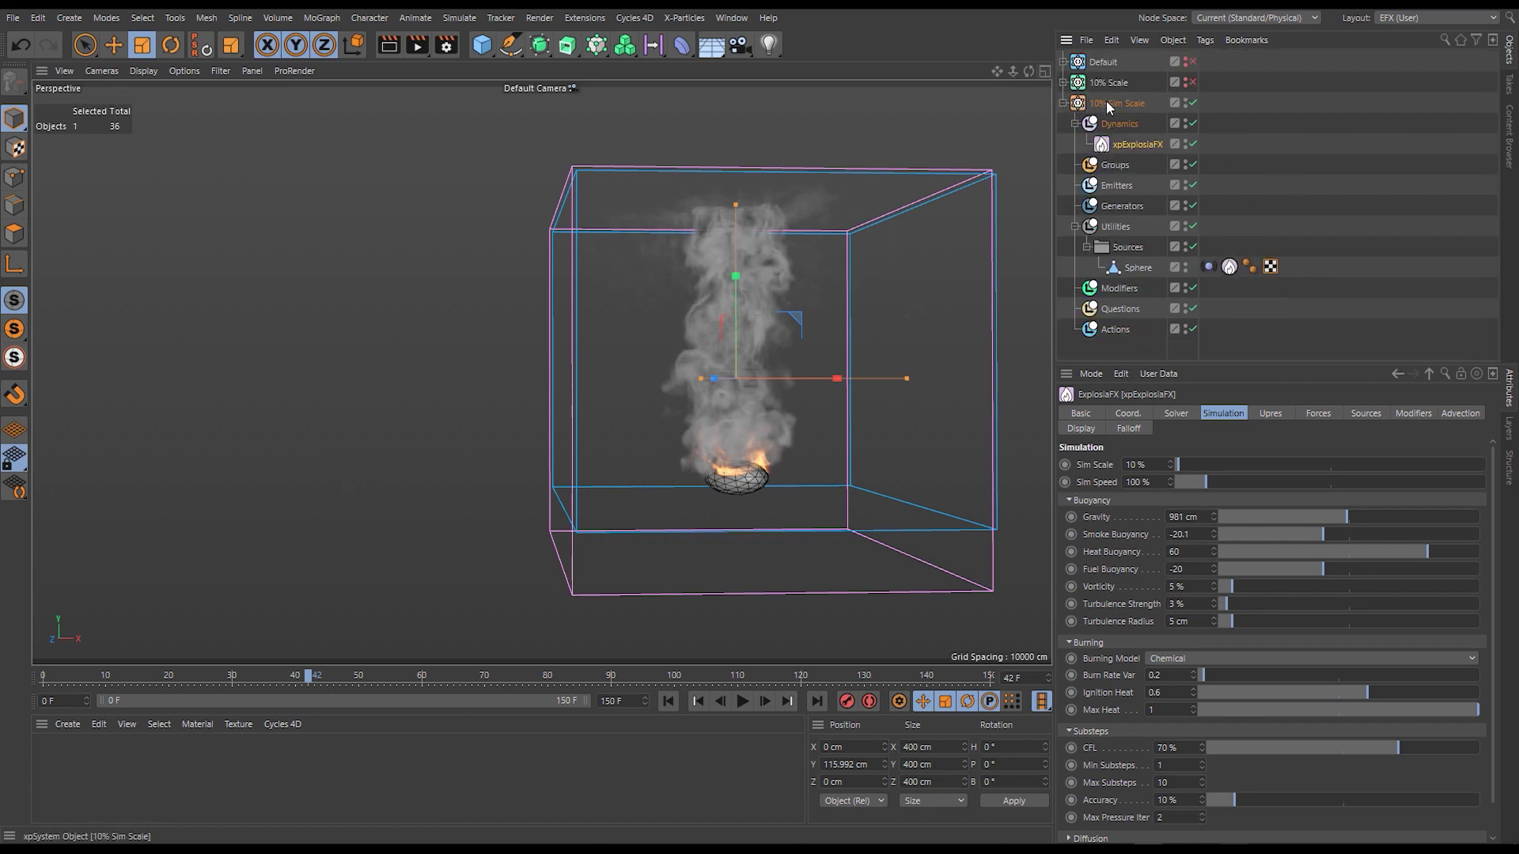
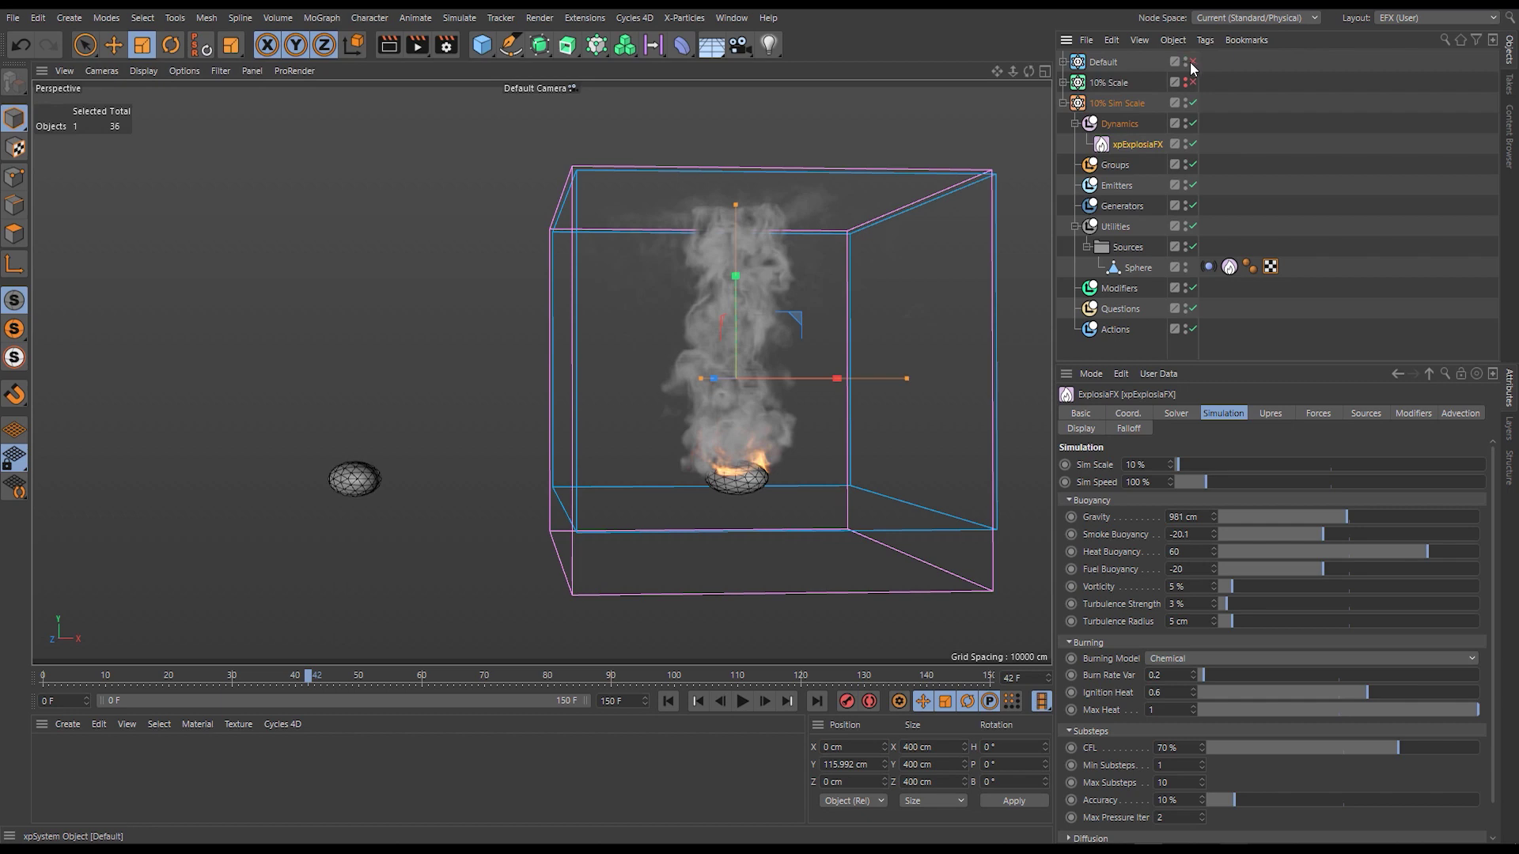
click(1065, 63)
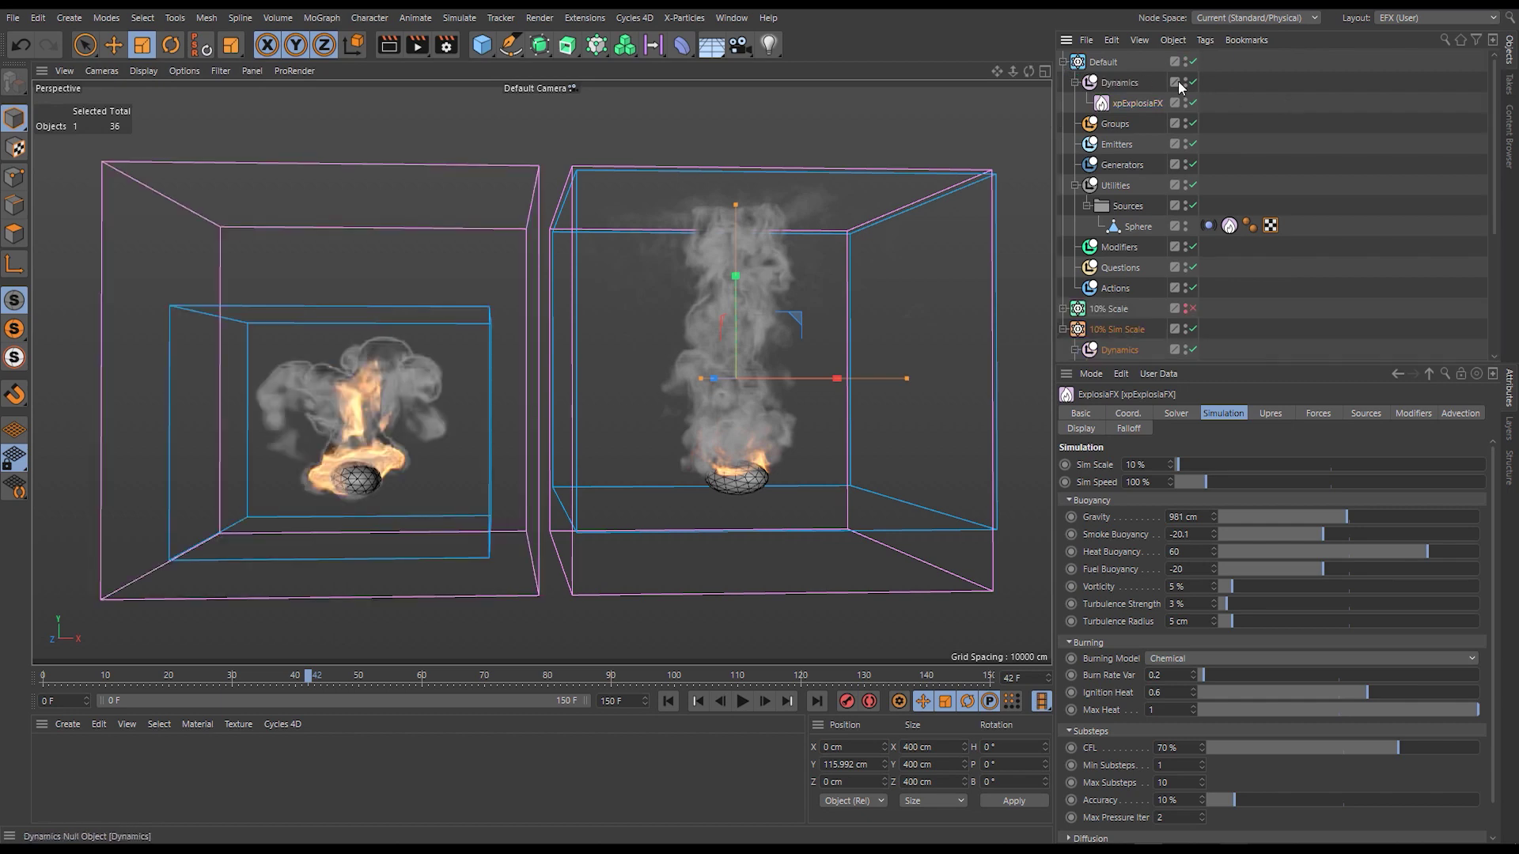
click(1063, 63)
Rename the 10% Sim Scale system to 200% Sim Scale and set its ExplosiaFX Sim Scale to 200%.
double_click(1106, 103)
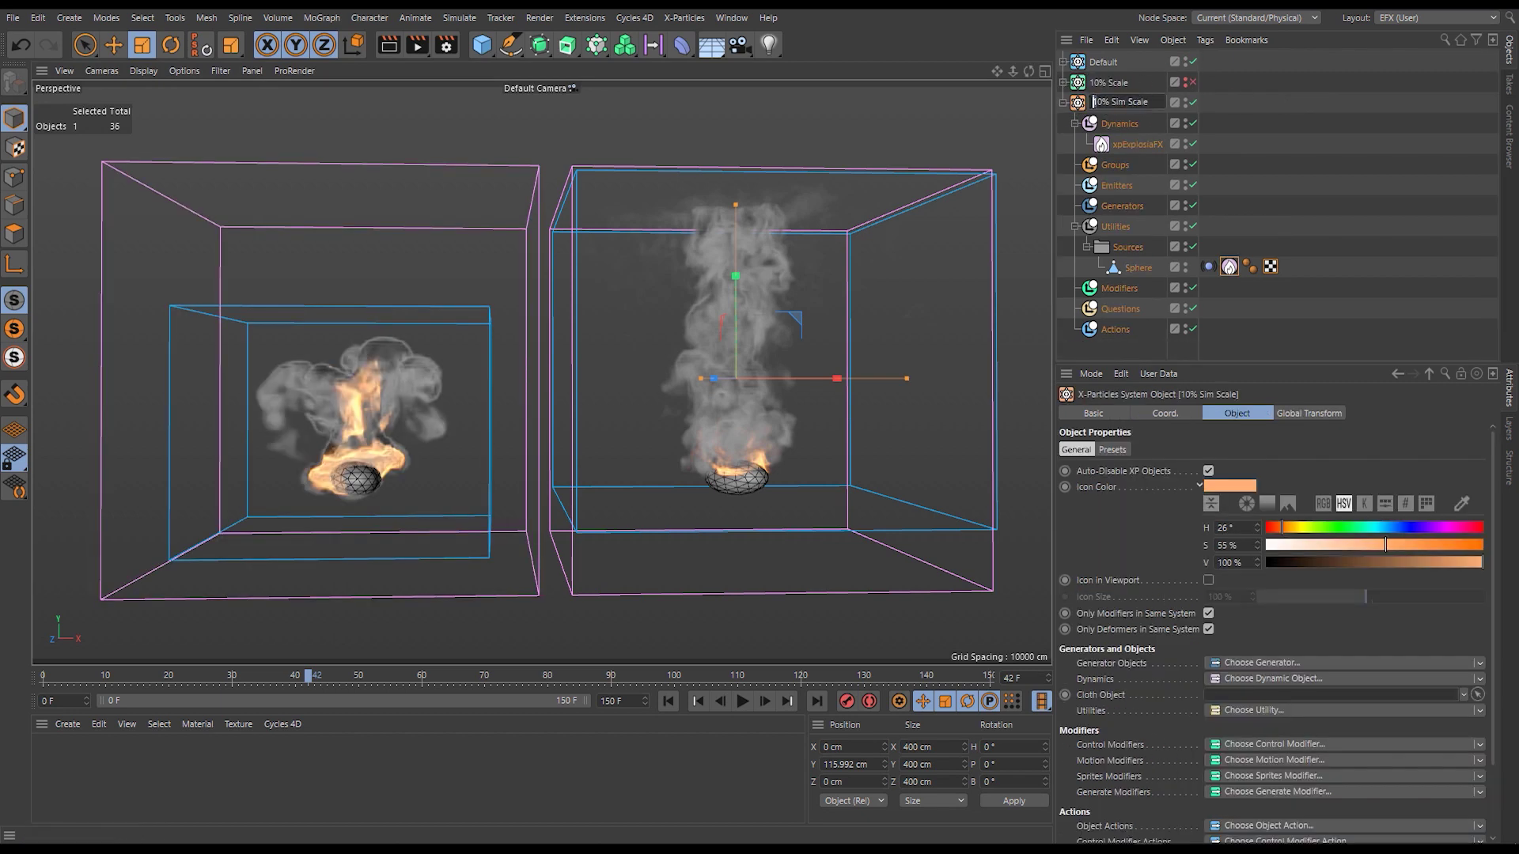
text(20)
key(Return)
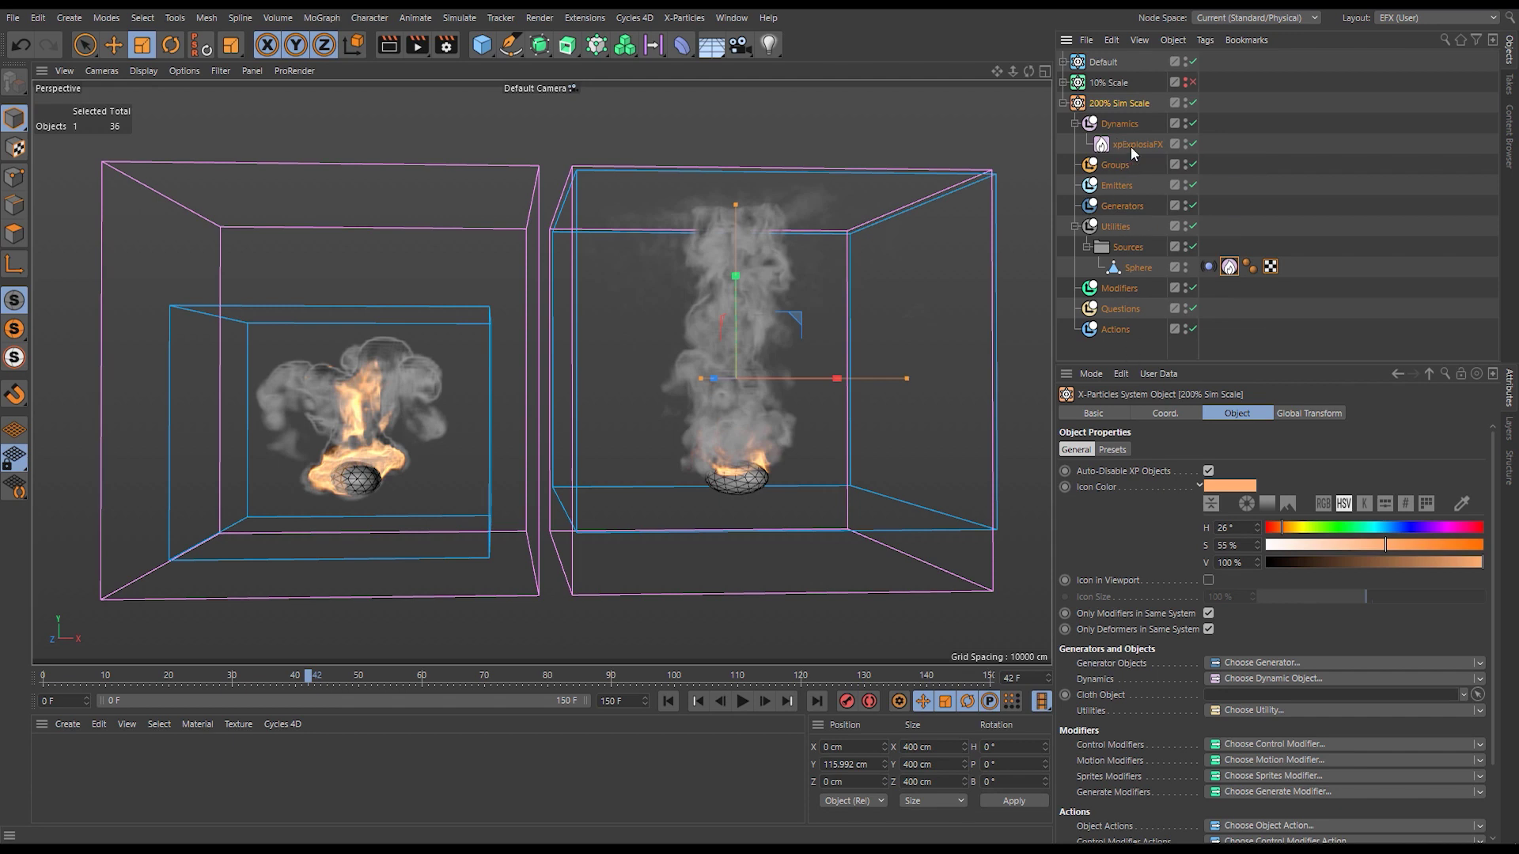
click(1128, 146)
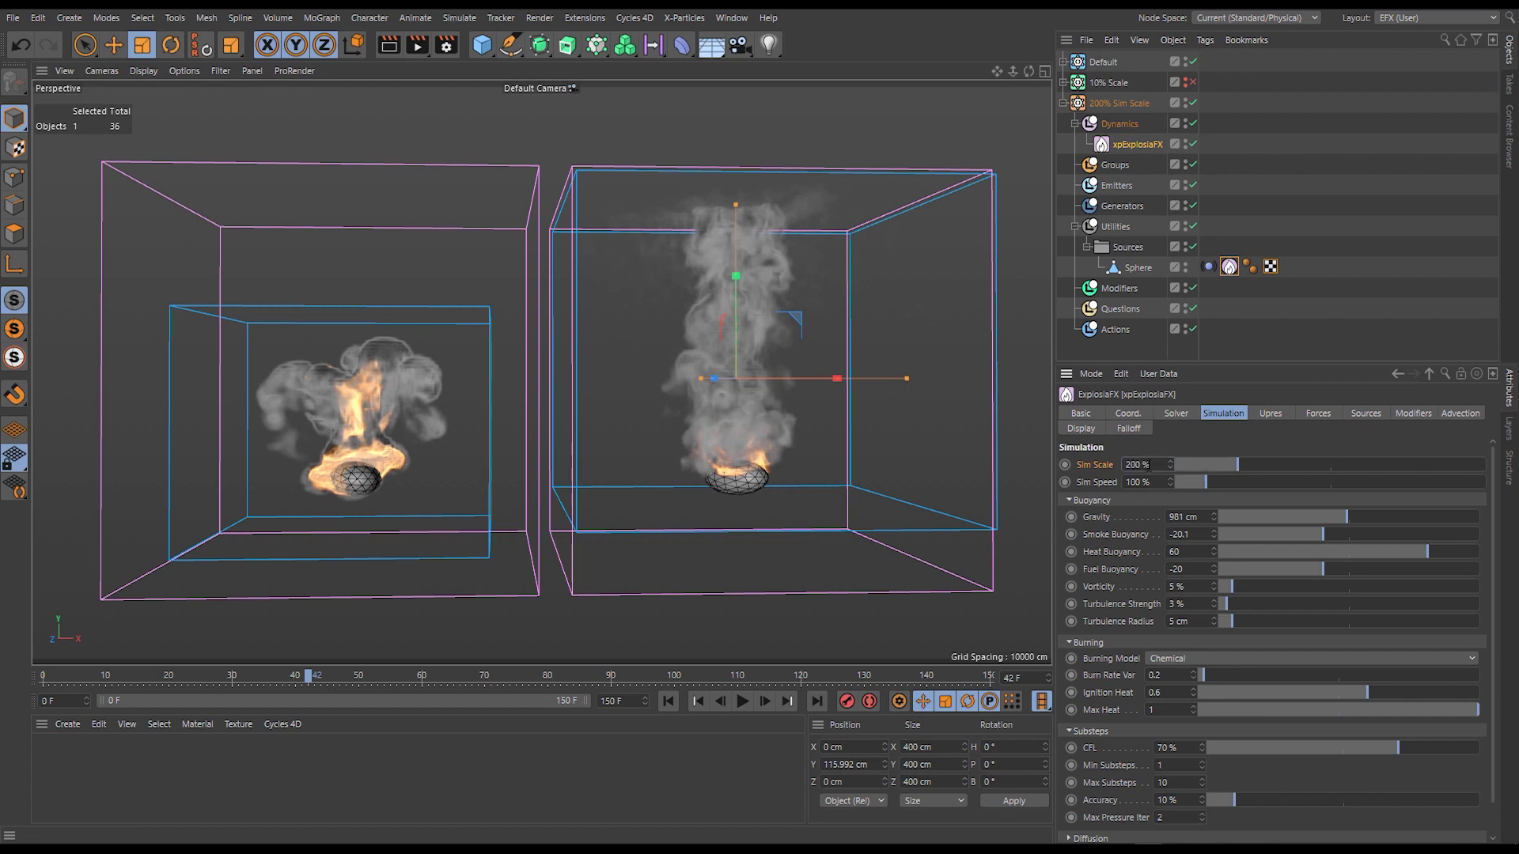
Play the Default and 200% Sim Scale systems from the first frame to compare them, and return to the start.
key(shift+f)
click(742, 701)
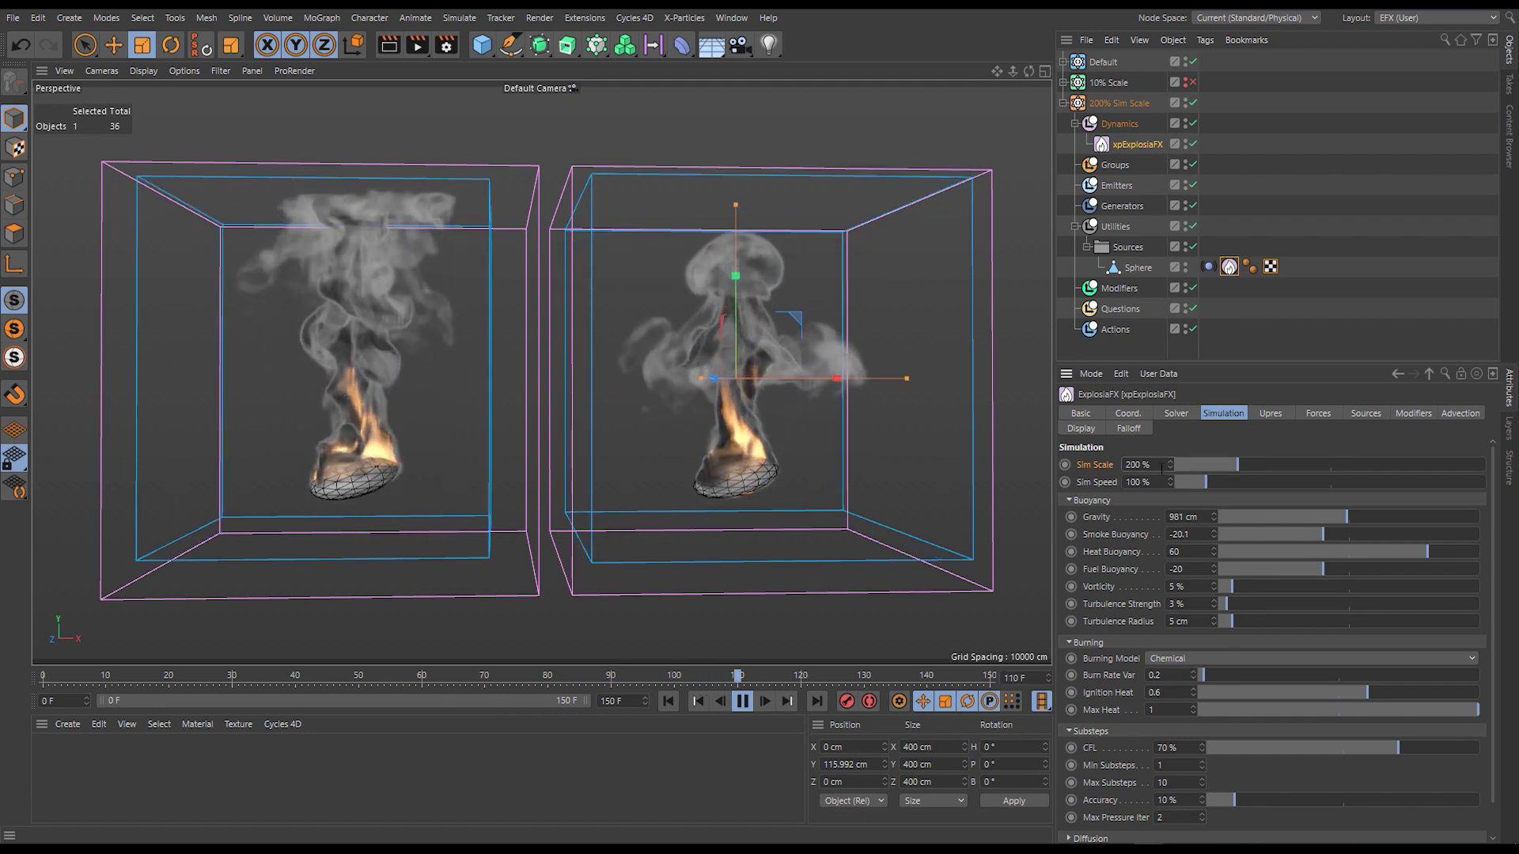
click(742, 702)
key(shift+f)
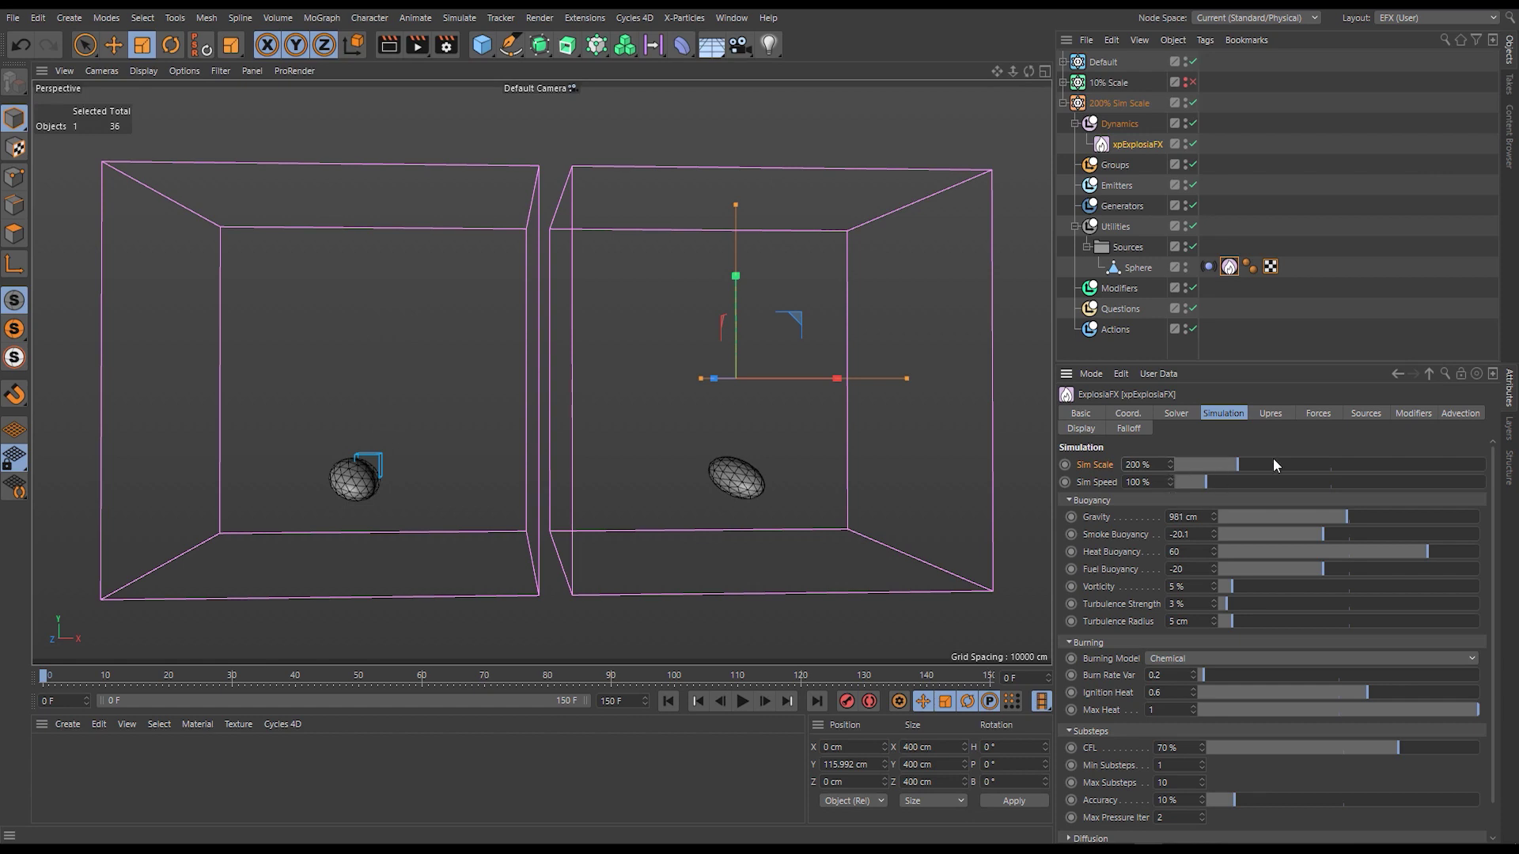
Delete the 10% Scale and 200% Sim Scale systems and place a duplicate of Default about 454 cm along X.
click(1146, 82)
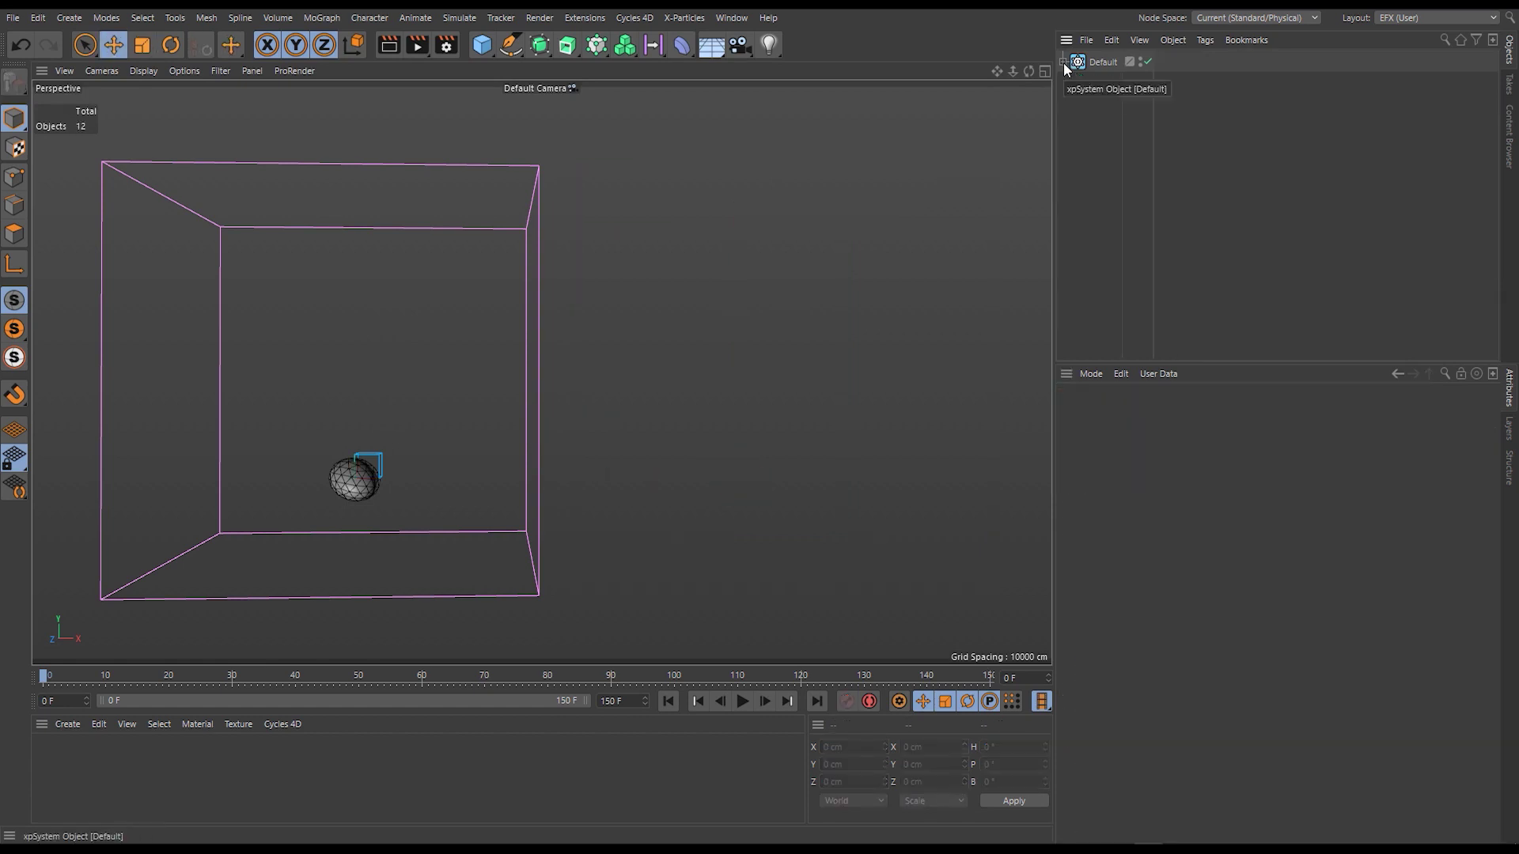
drag(1109, 61, 1104, 99)
drag(452, 474, 842, 478)
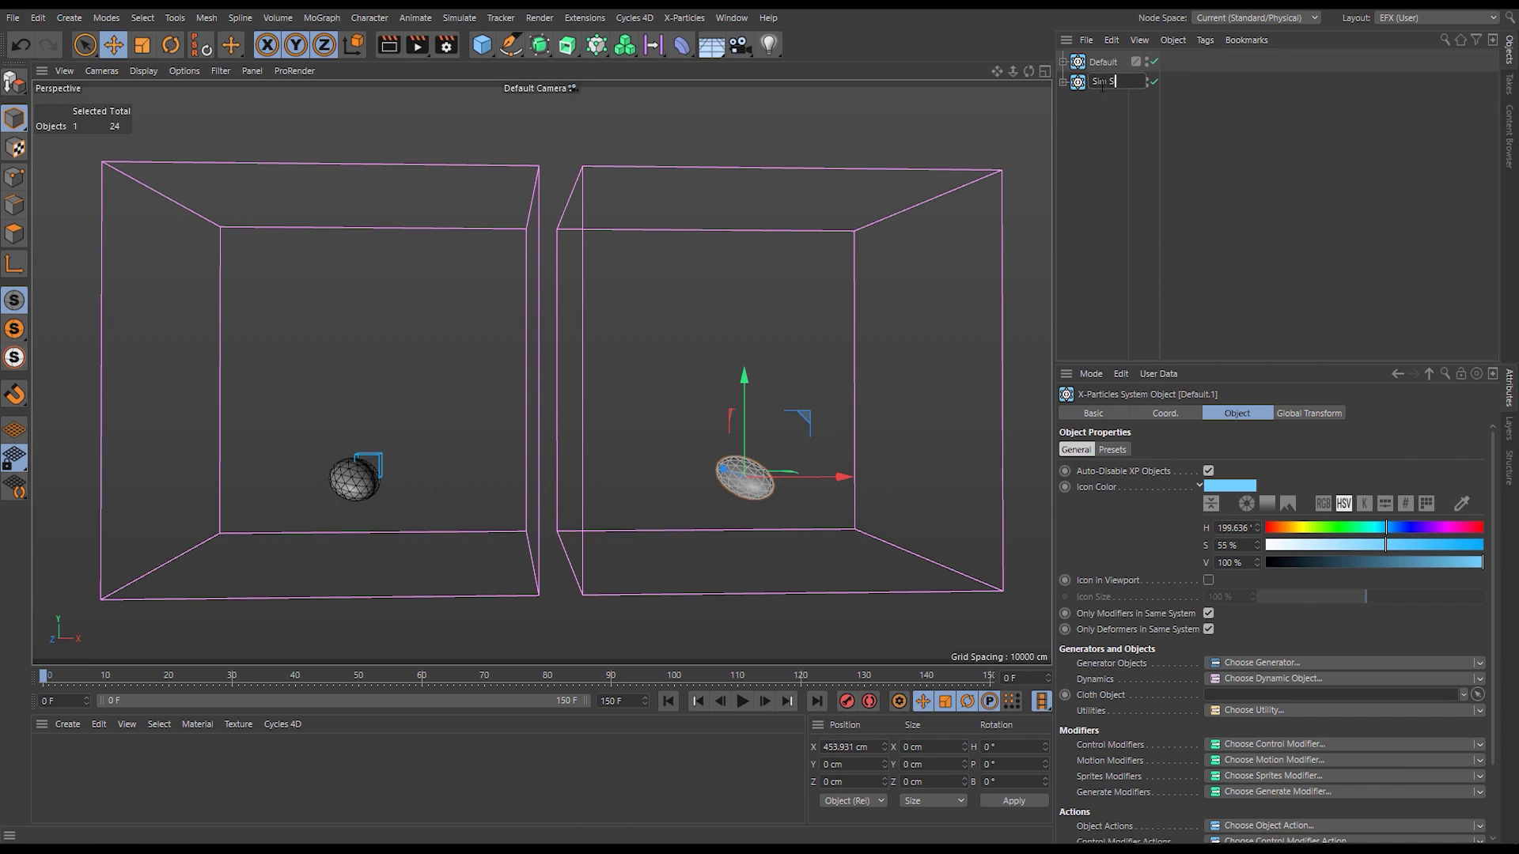
Rename the duplicated system Sim Speed and change its icon color to a yellow hue.
click(1102, 82)
text(Sim Speed)
key(Return)
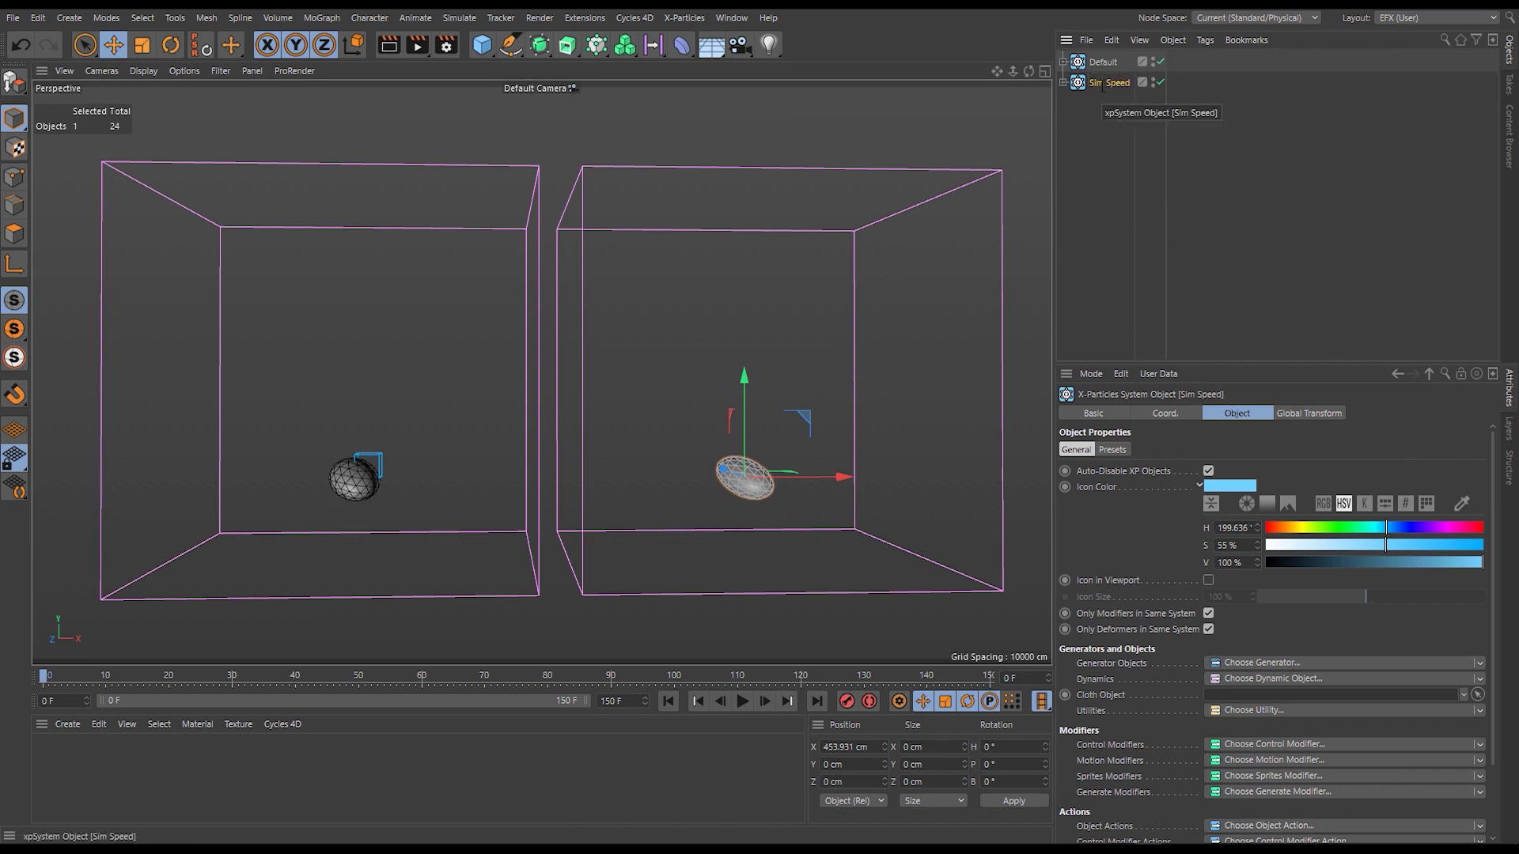
click(1297, 528)
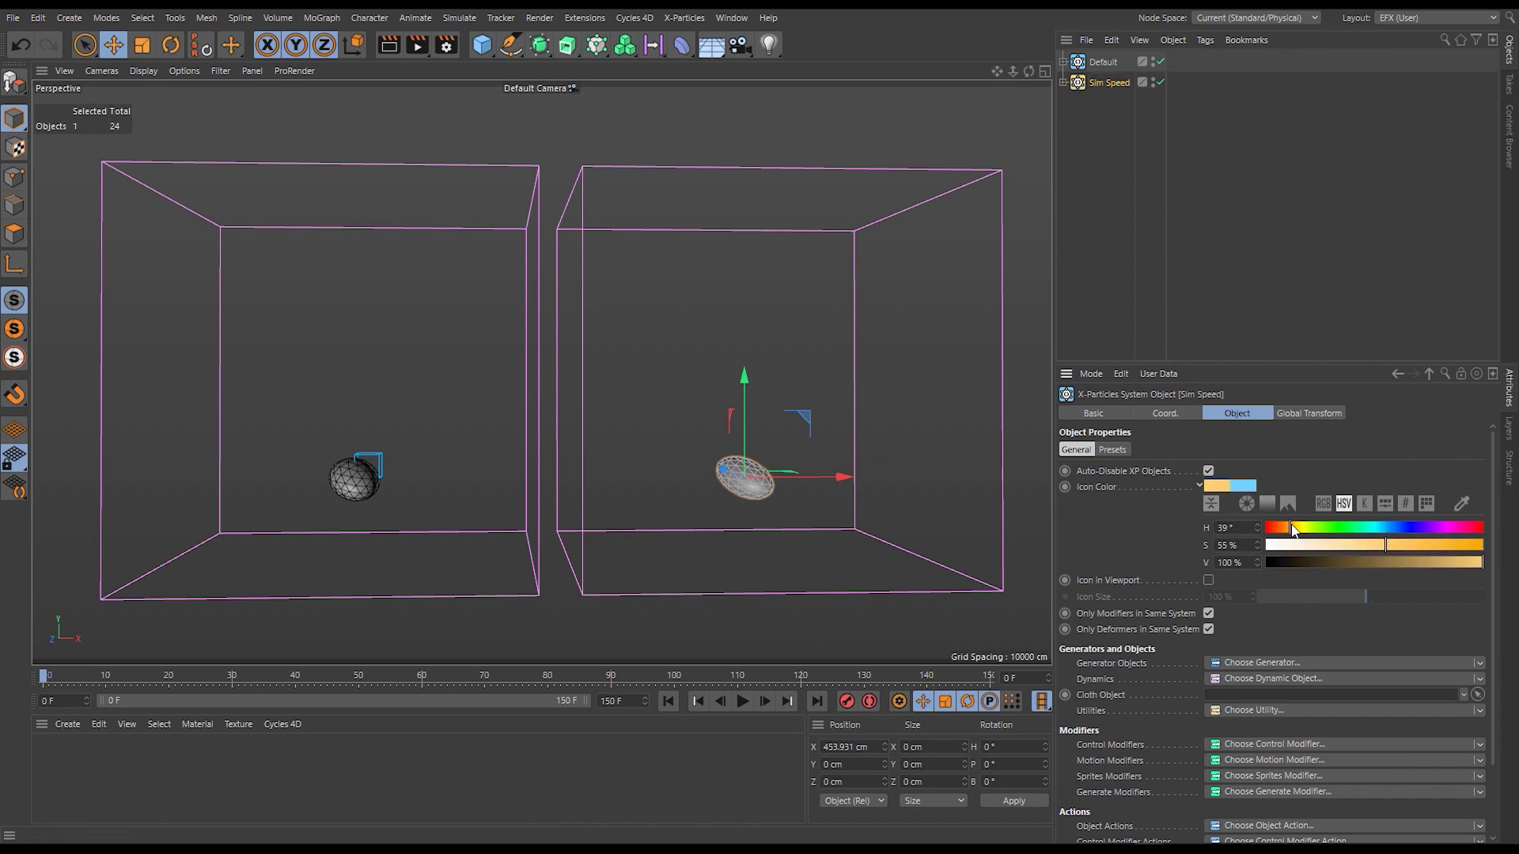
Set Sim Speed to 50% on the Sim Speed system's ExplosiaFX object and play both systems from the first frame.
click(1063, 82)
click(1074, 103)
click(1139, 124)
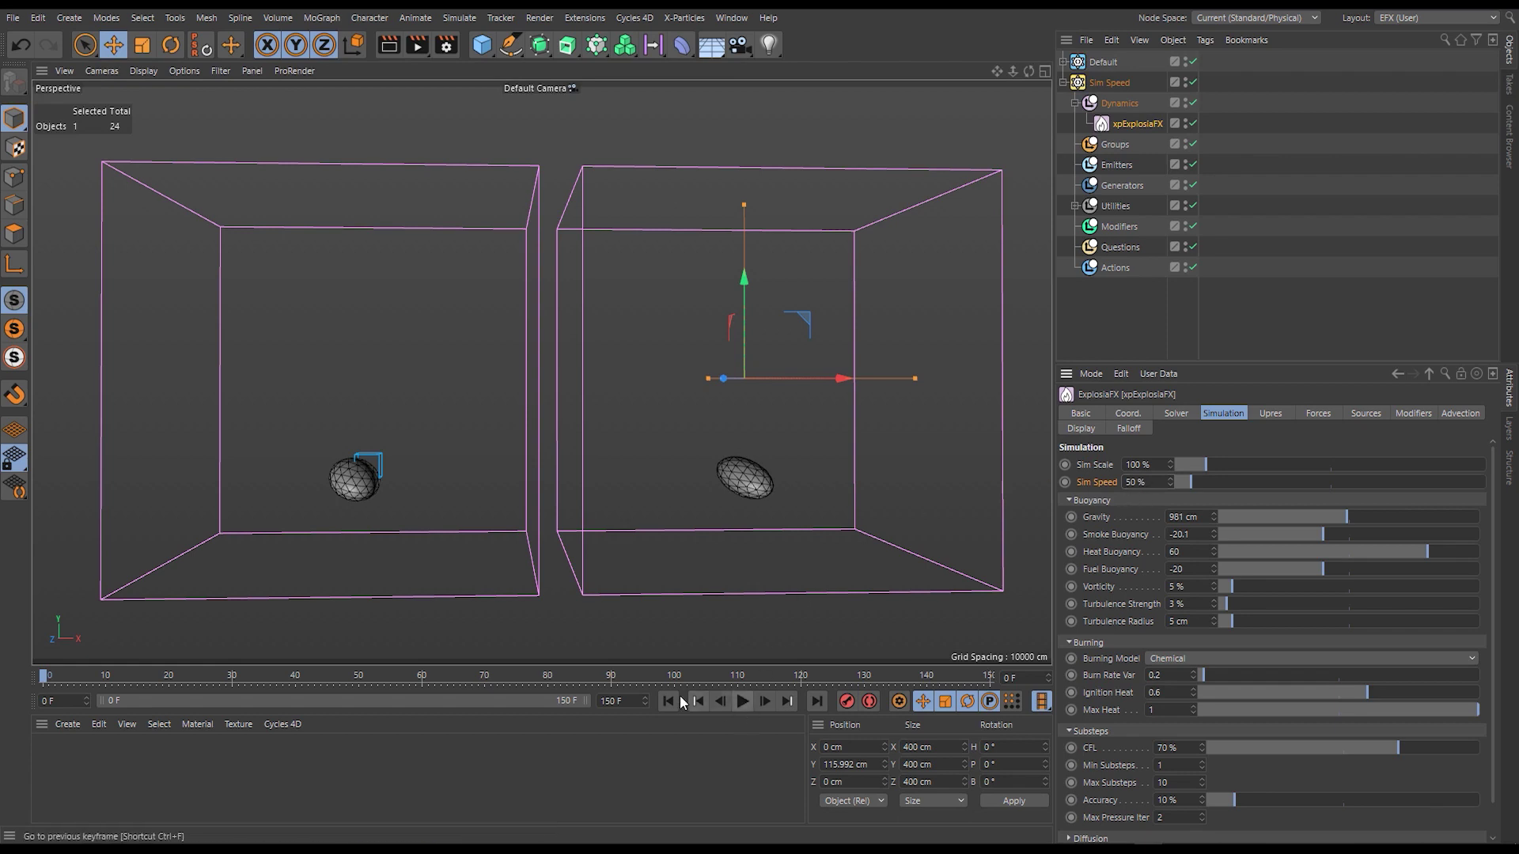
click(744, 701)
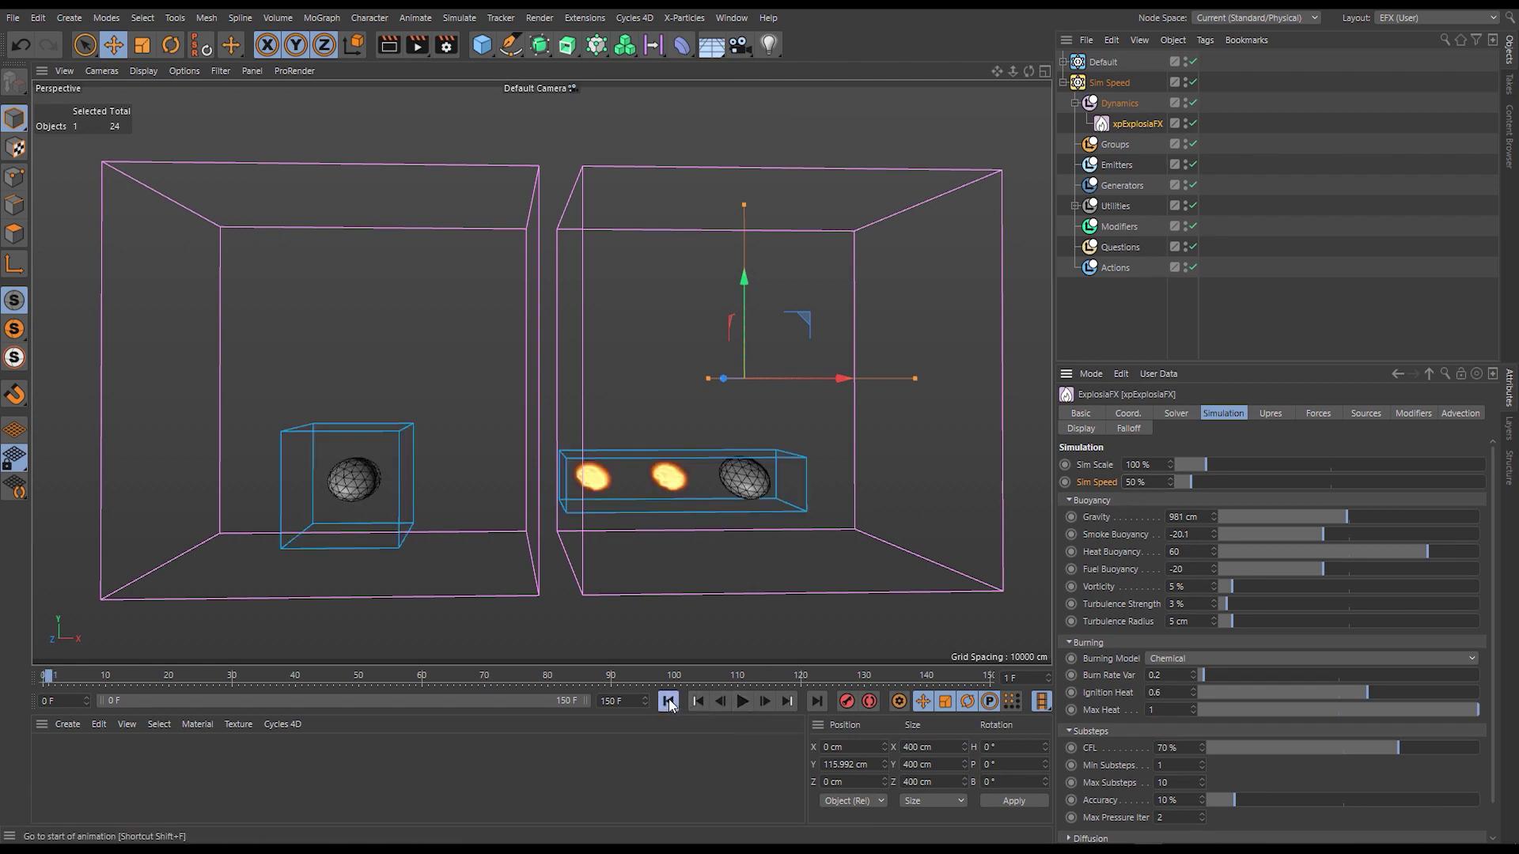
click(1107, 316)
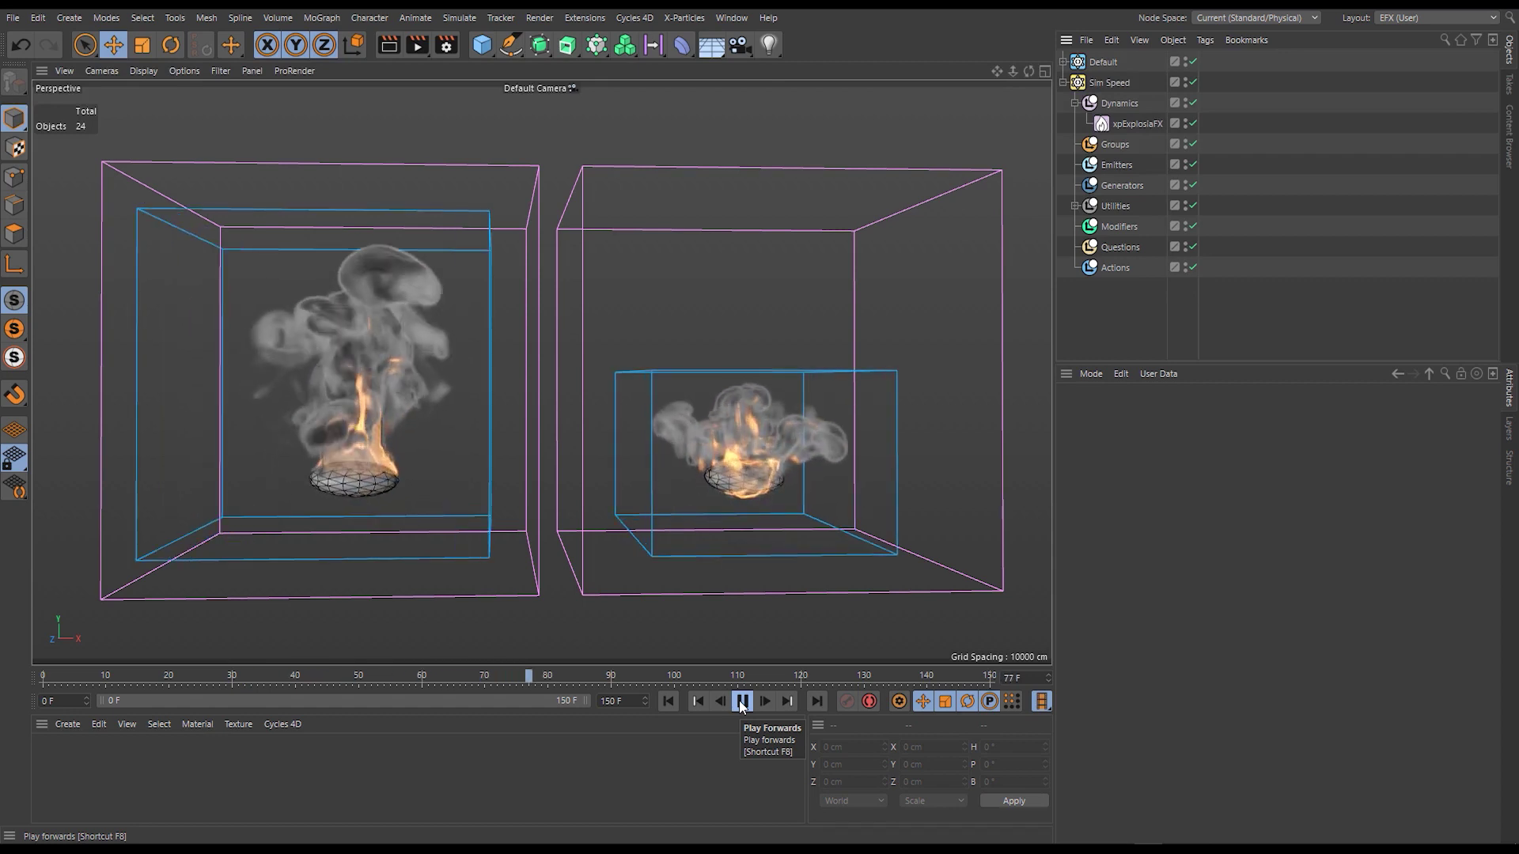
Set the Sim Speed system's ExplosiaFX Sim Speed to 0% while the simulation plays.
click(1127, 123)
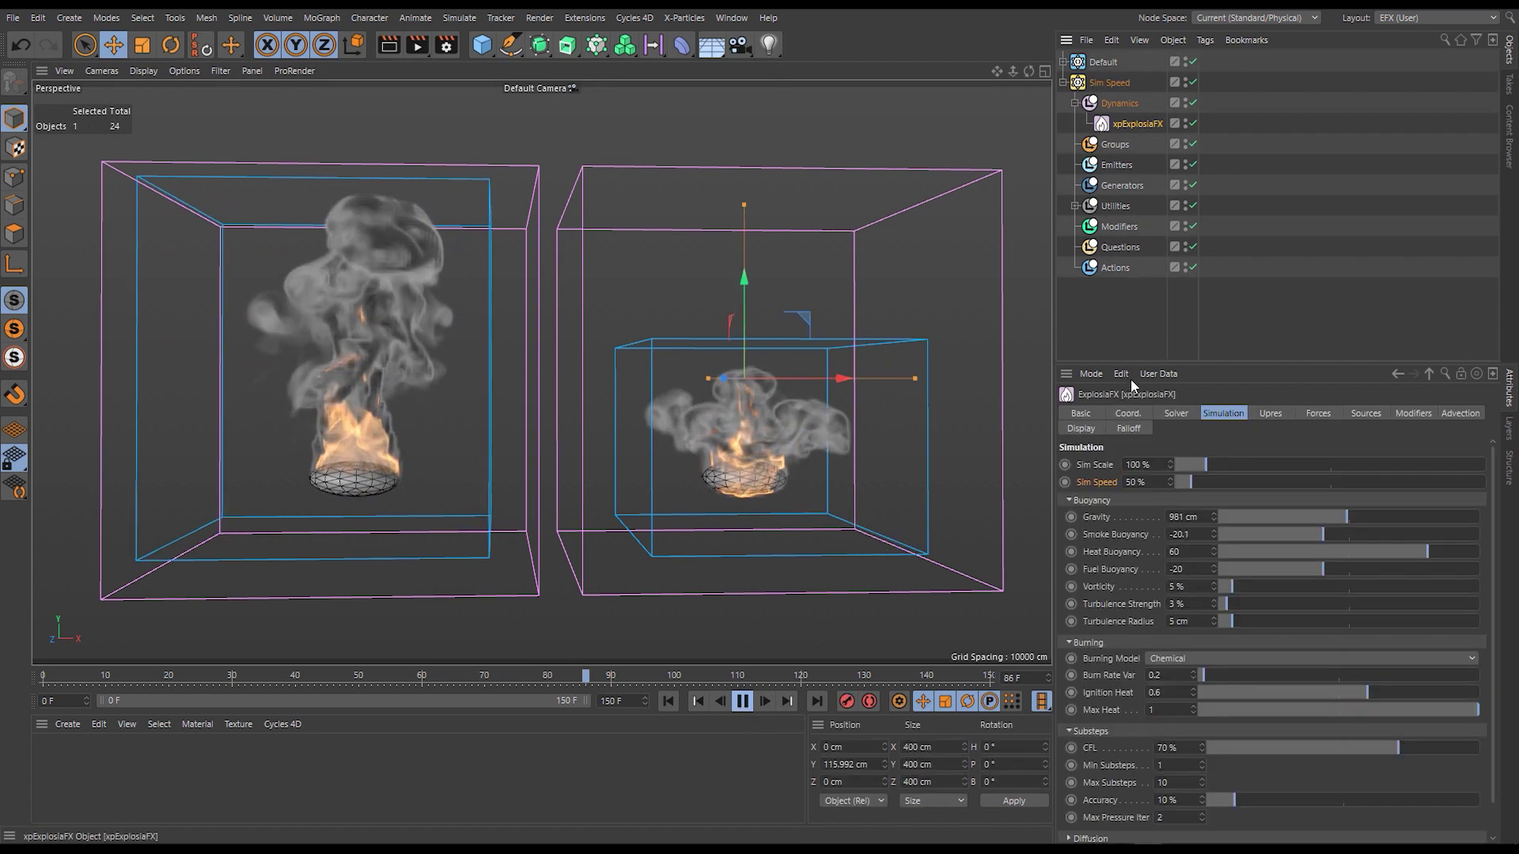
double_click(1153, 483)
text(0)
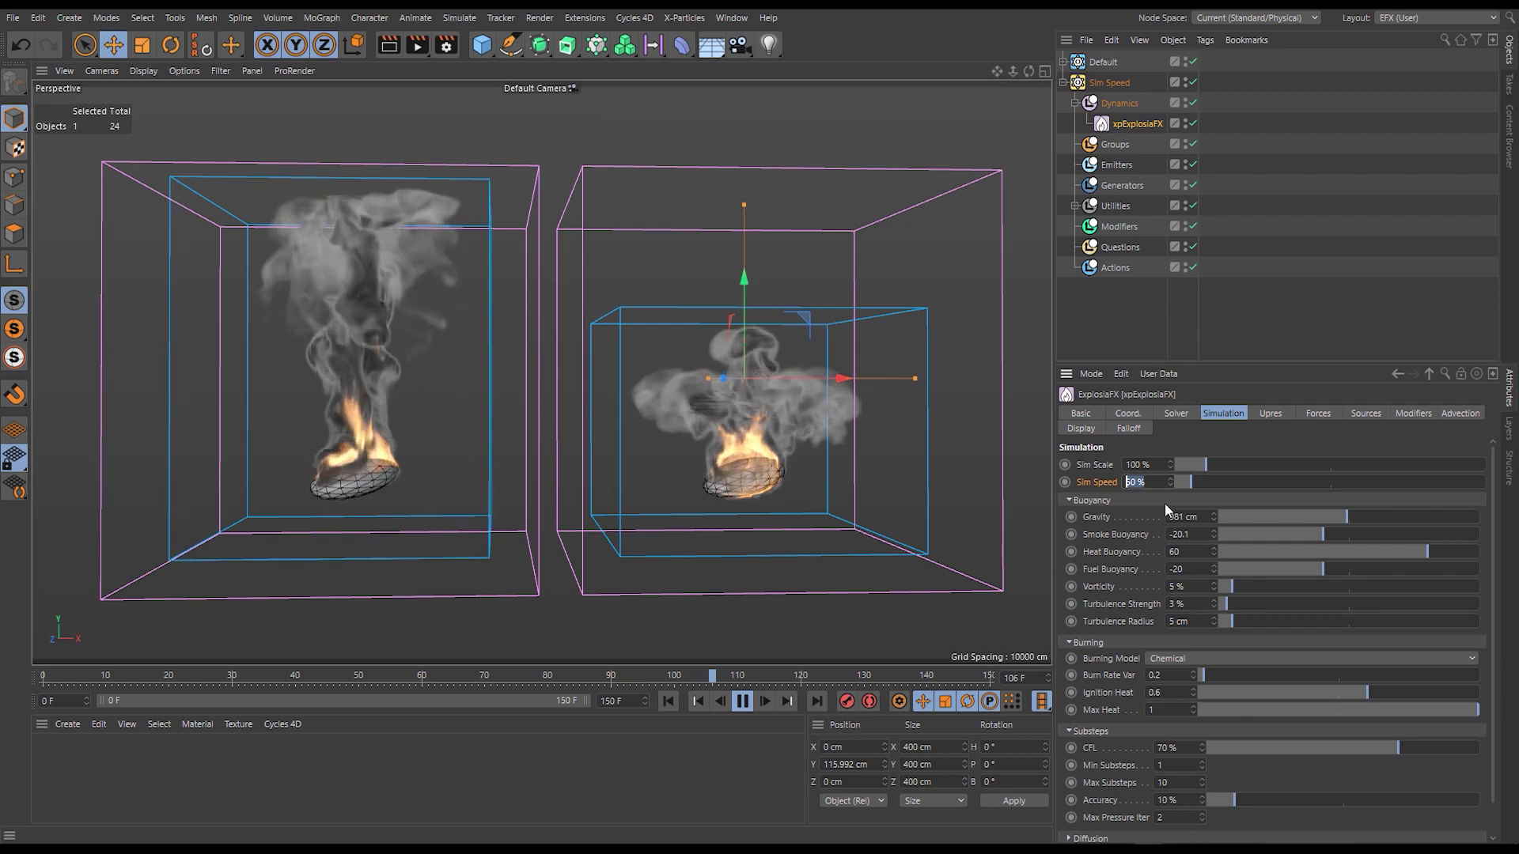
key(Return)
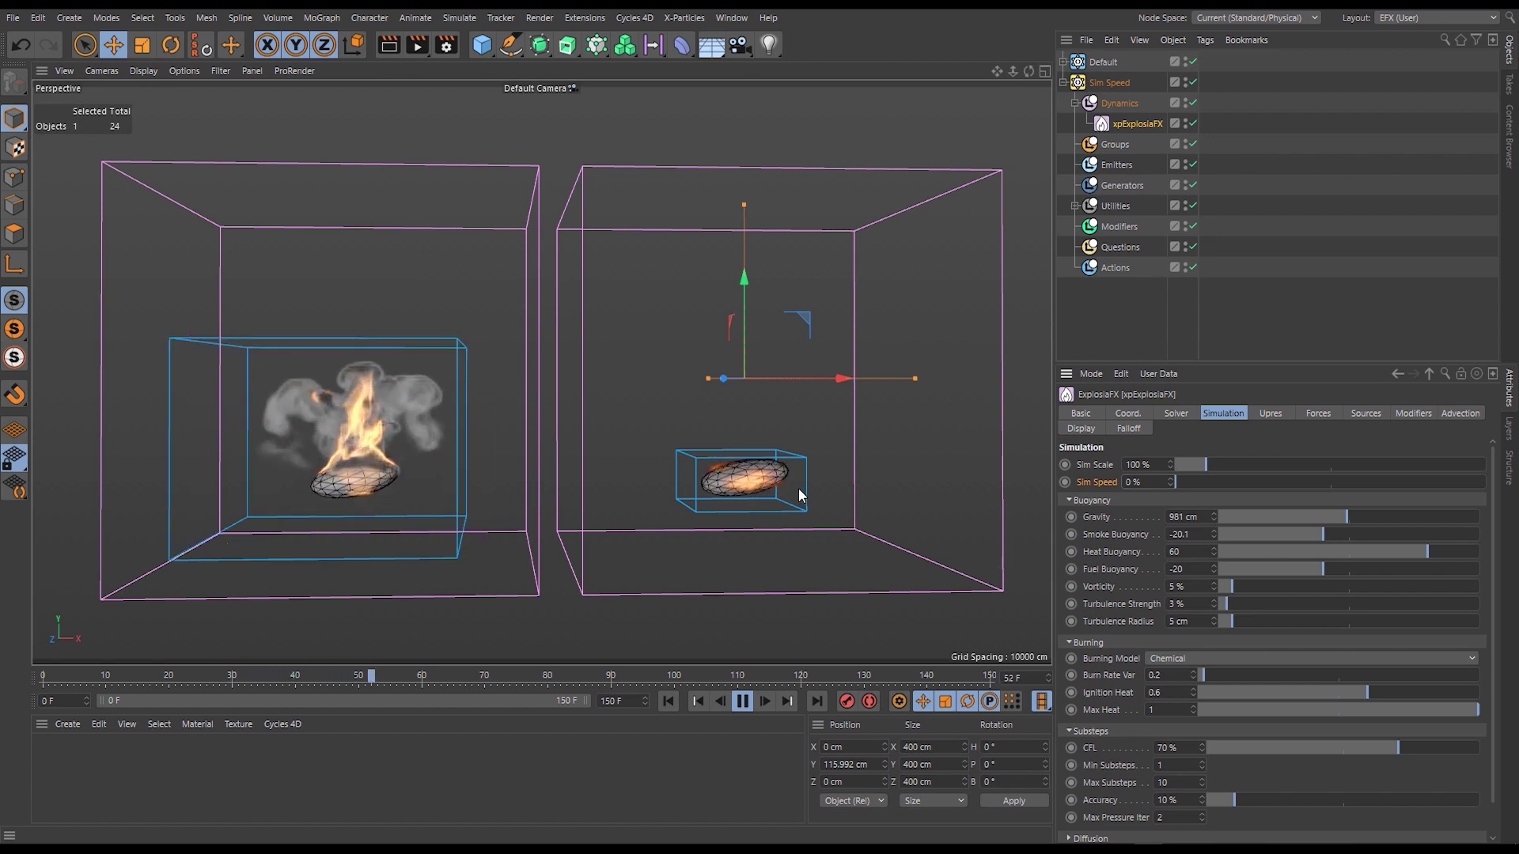
Set the ExplosiaFX Sim Speed back to 100% during playback.
double_click(1149, 481)
text(100)
key(Return)
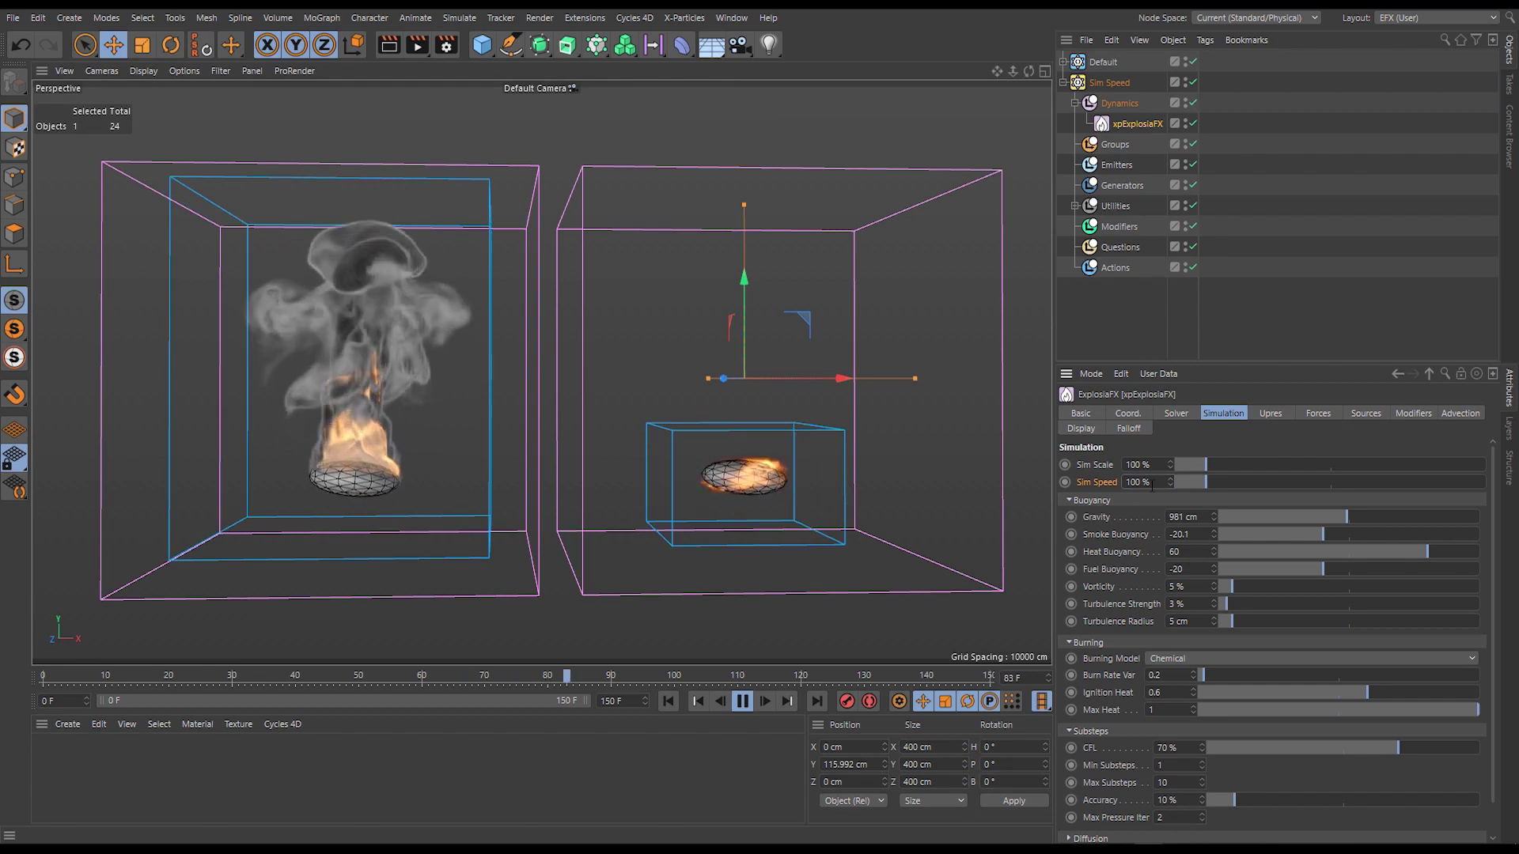
Raise the ExplosiaFX Sim Speed to 500% and replay both systems from the first frame.
drag(1226, 480, 1339, 481)
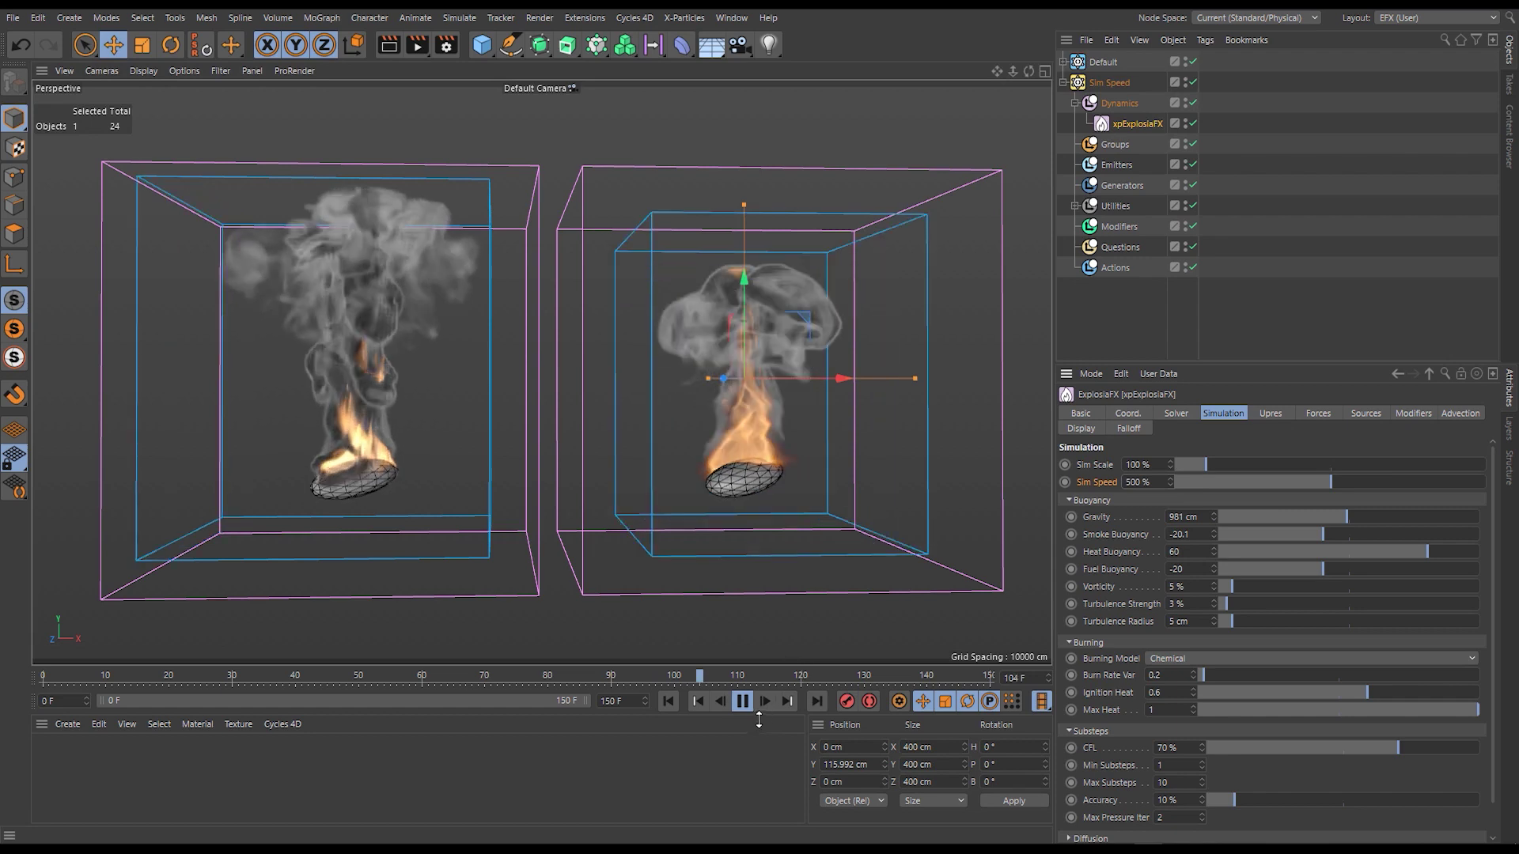
click(667, 701)
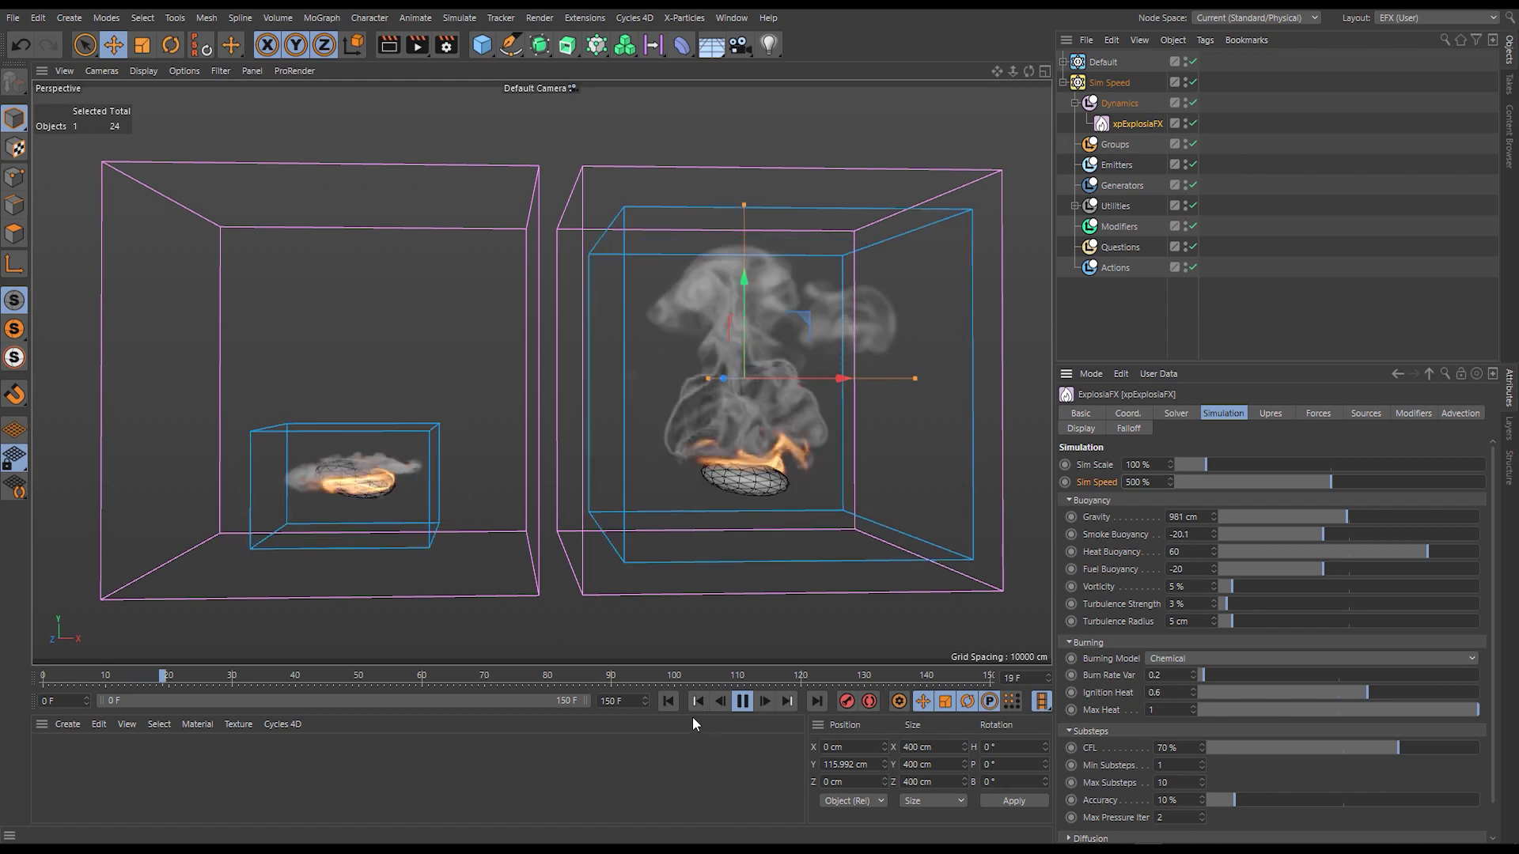
Set the ExplosiaFX substeps to CFL 15.5%, Max Substeps 20 and Accuracy 62.5%, and replay both systems from the first frame.
click(743, 703)
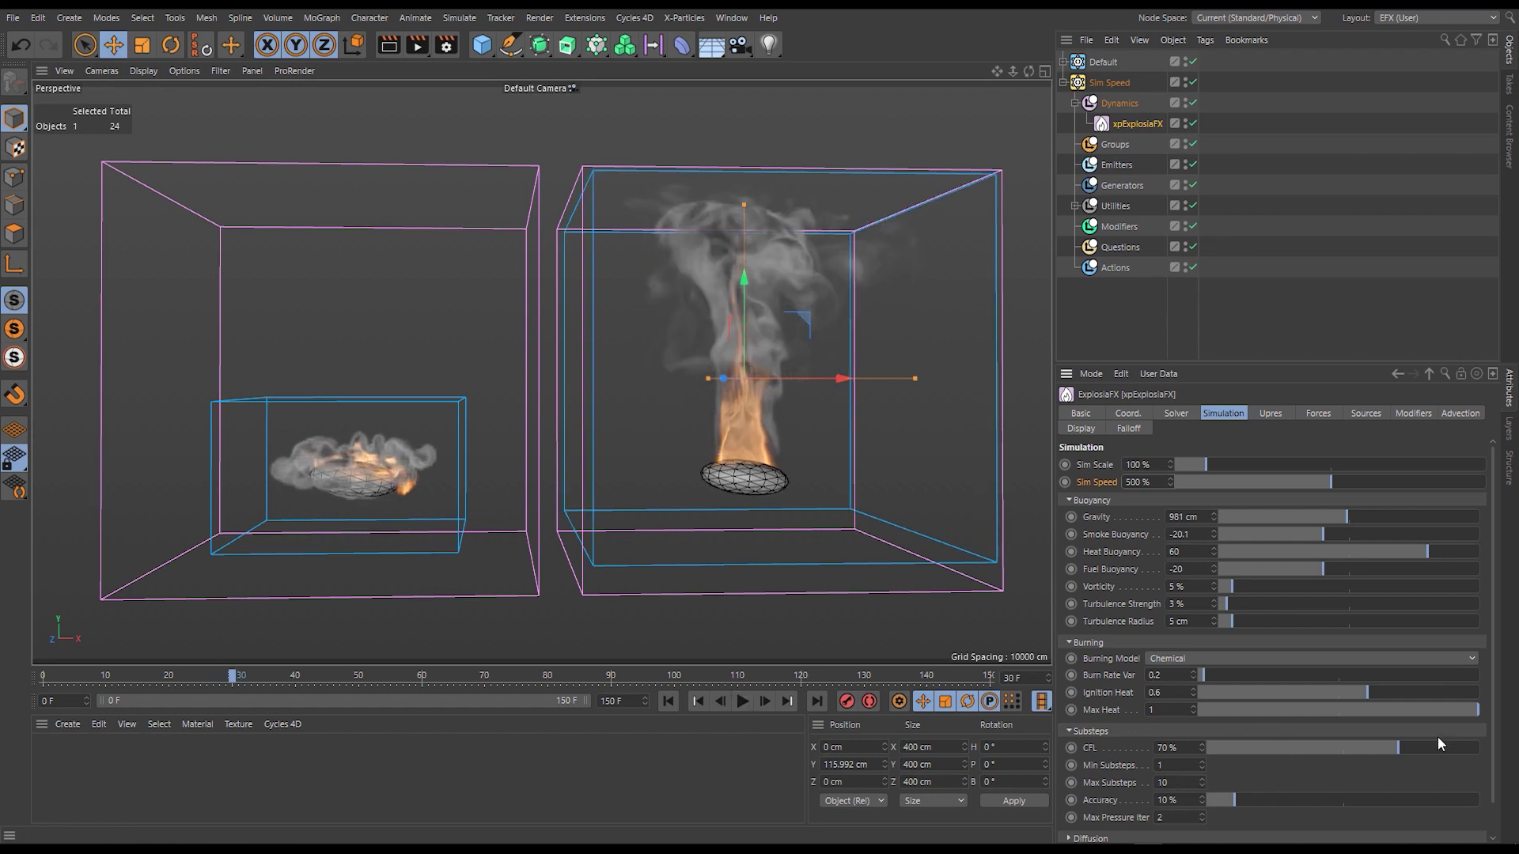
drag(1387, 746, 1256, 748)
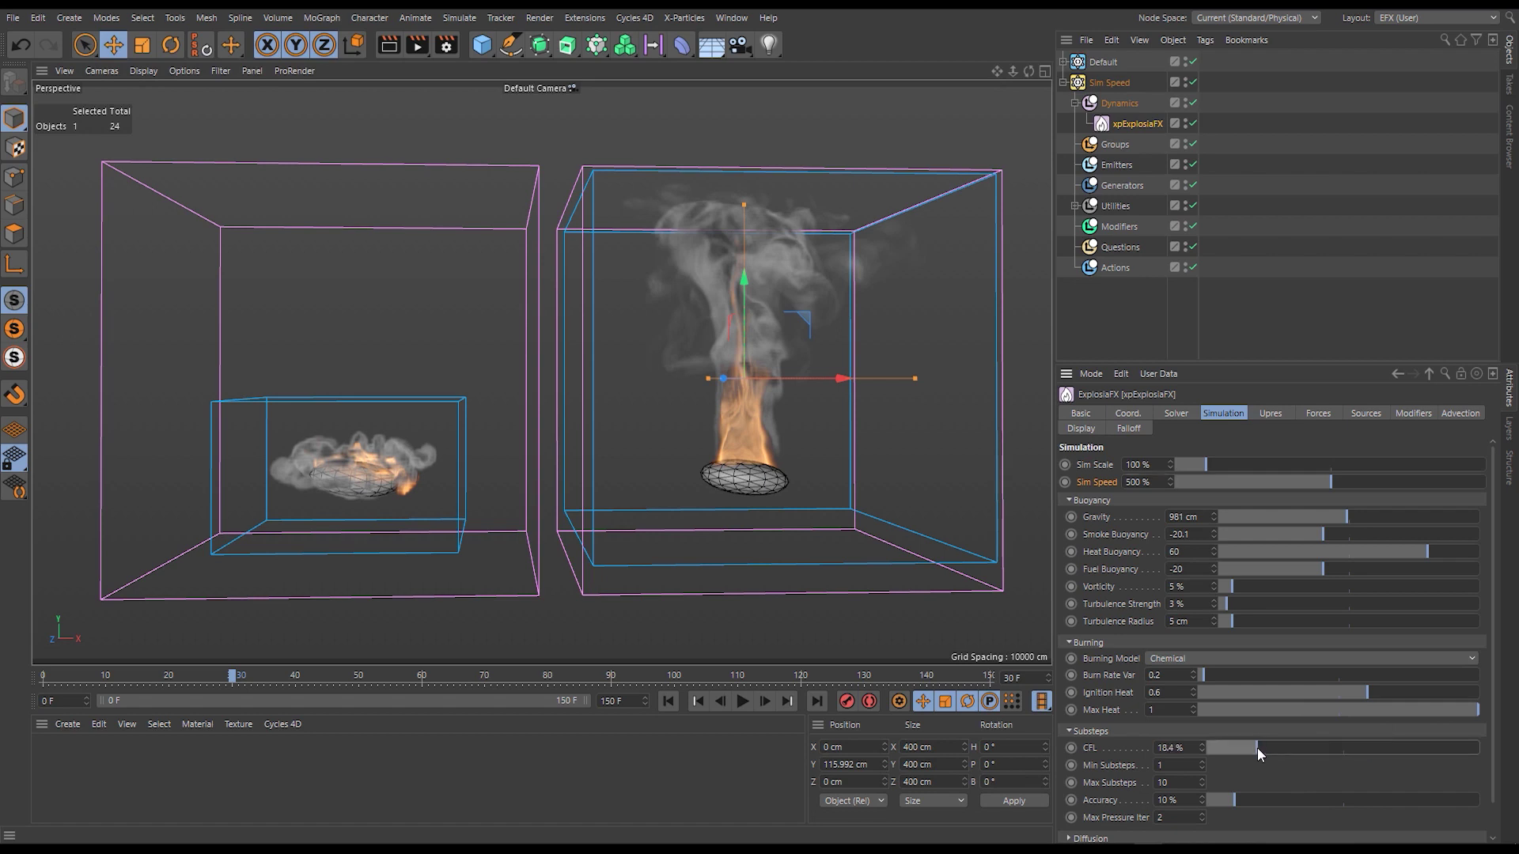
drag(1232, 800, 1377, 801)
click(1181, 784)
click(668, 701)
click(742, 701)
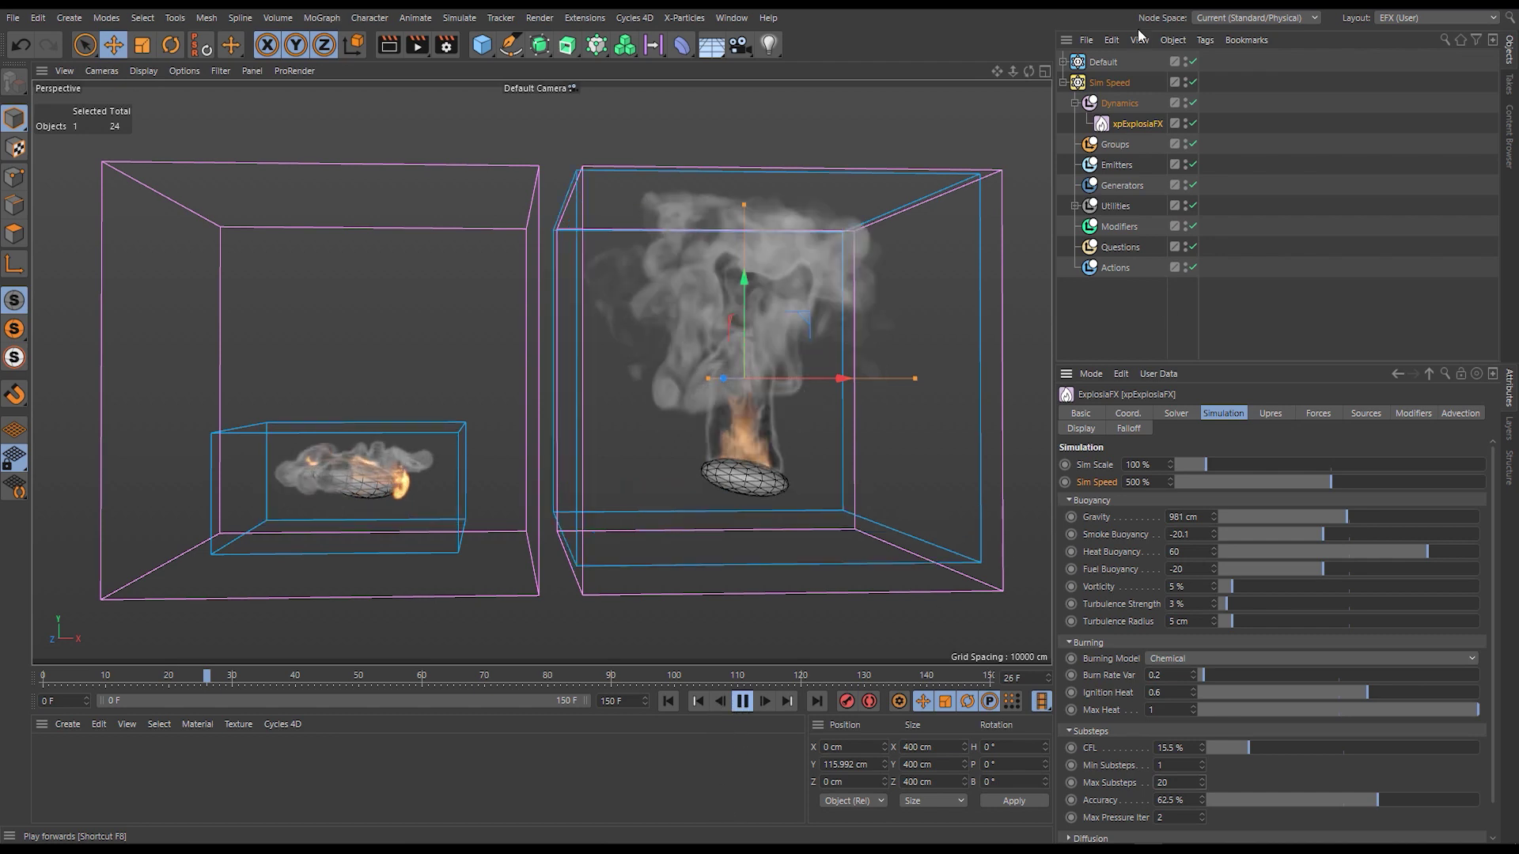
key(F8)
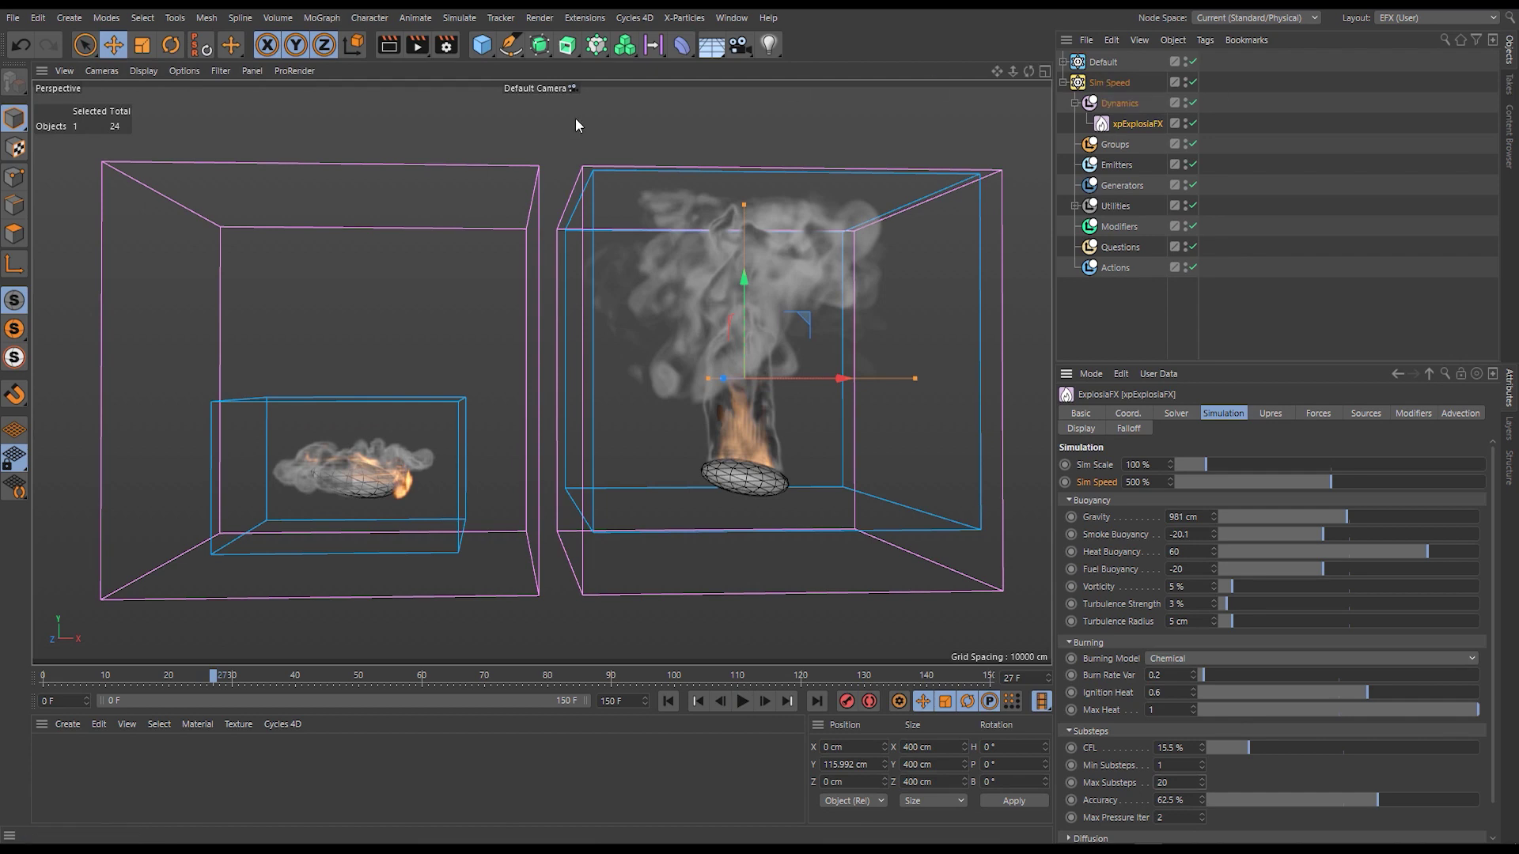
Delete the Sim Speed system and frame the Default system's ExplosiaFX object in the viewport.
click(1112, 85)
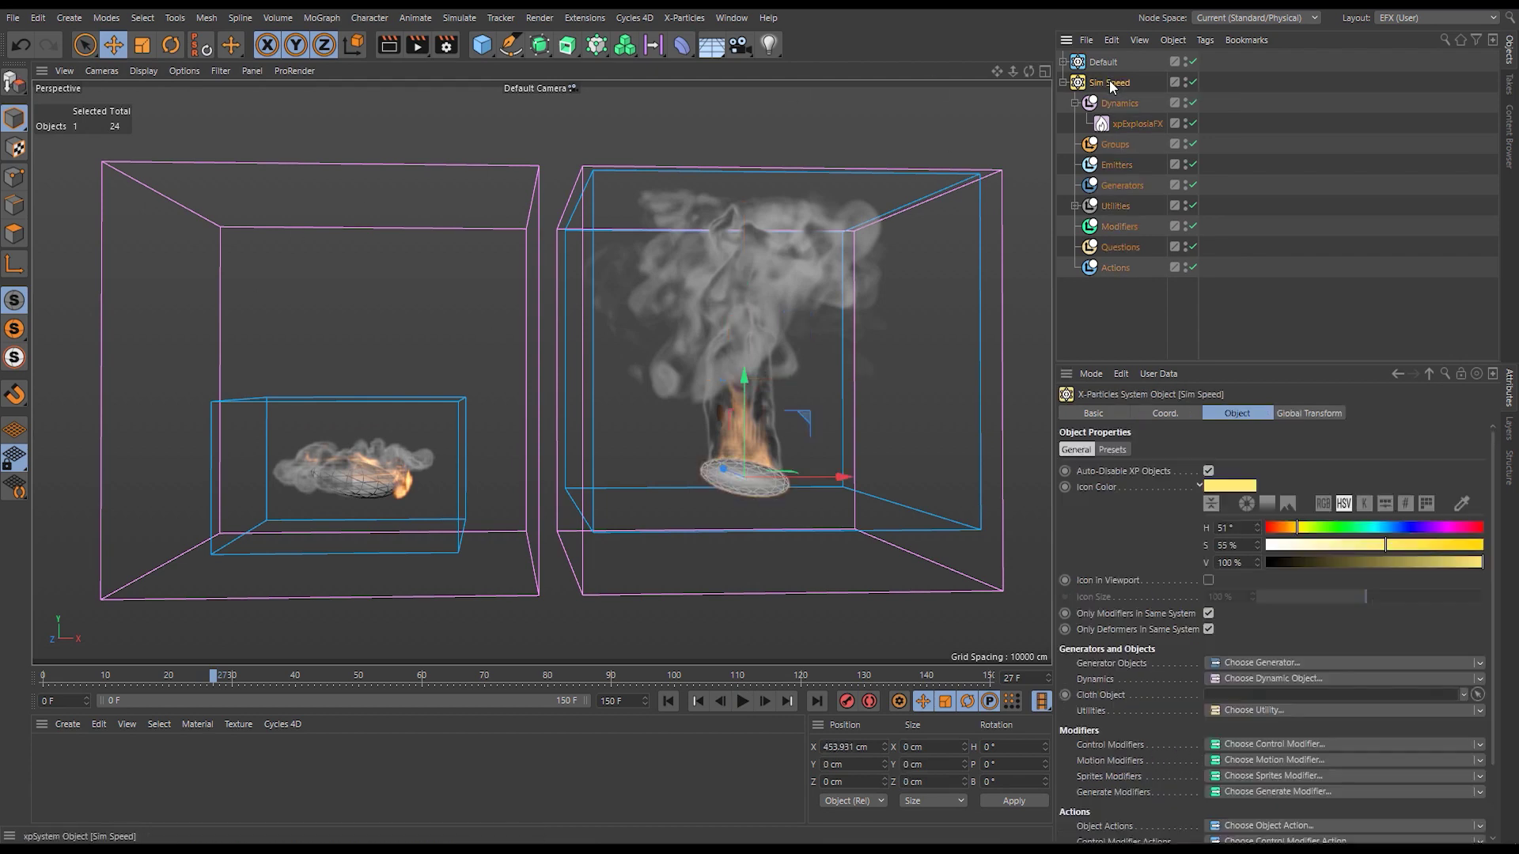
key(Delete)
click(1074, 82)
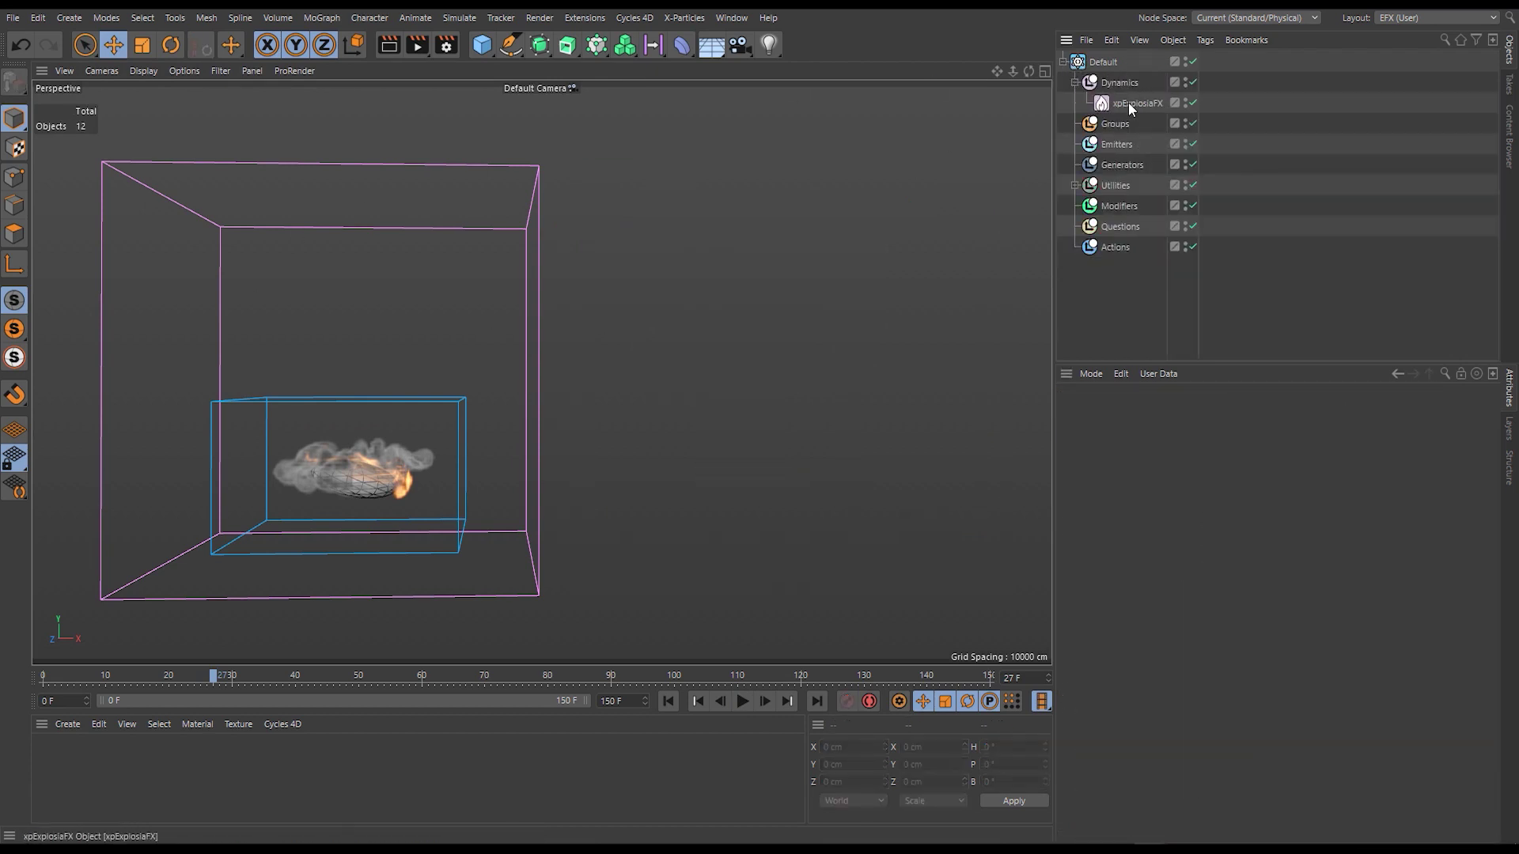
click(1131, 103)
key(o)
scroll(500, 432, up, 4)
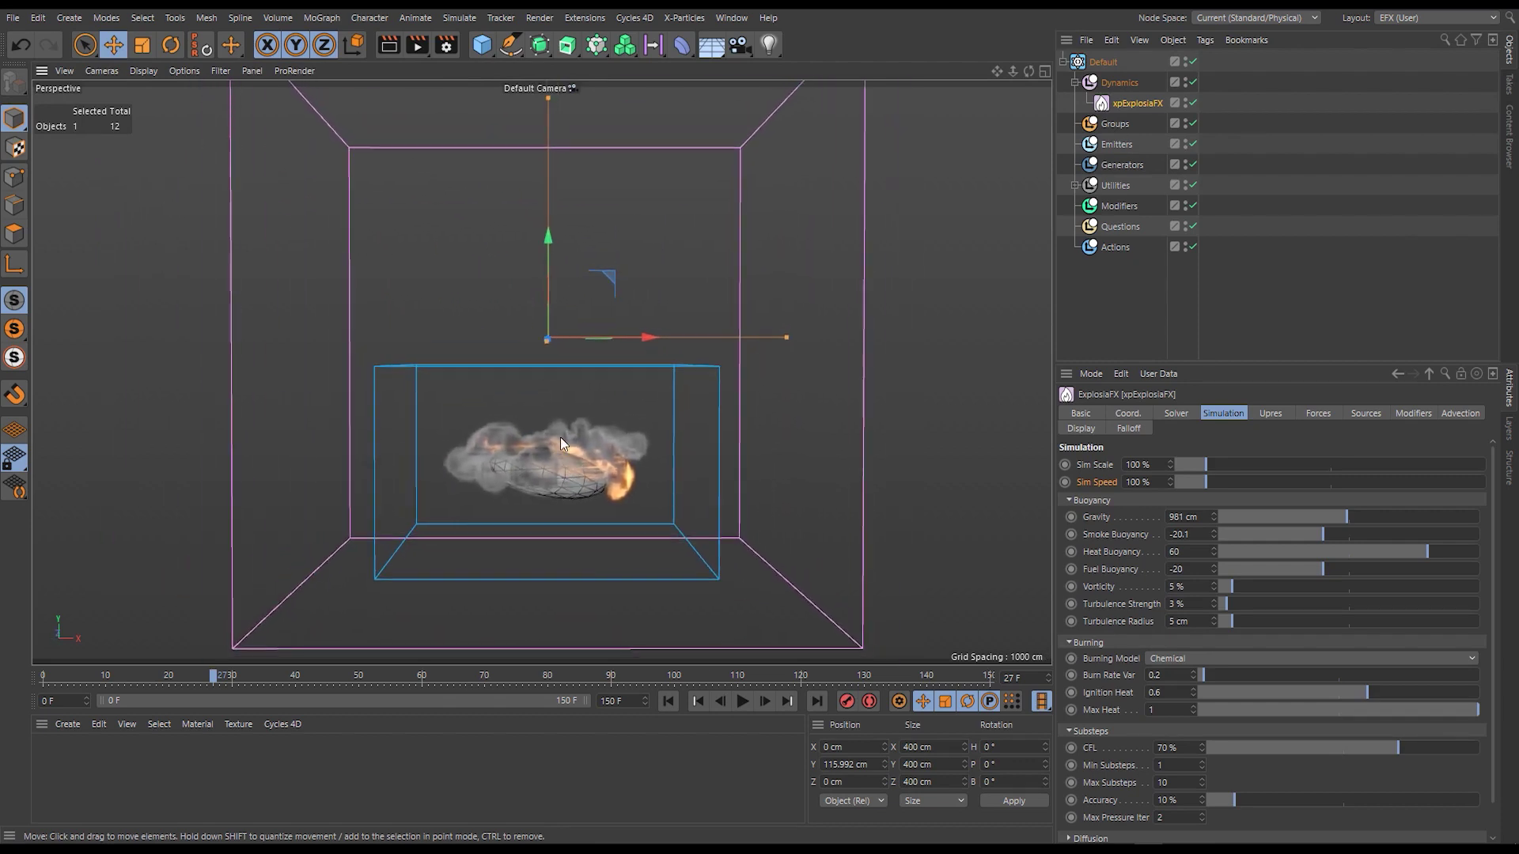
Set Pressure to 5000 on the Sphere's ExplosiaFX Source tag and play the simulation from the first frame.
click(1073, 185)
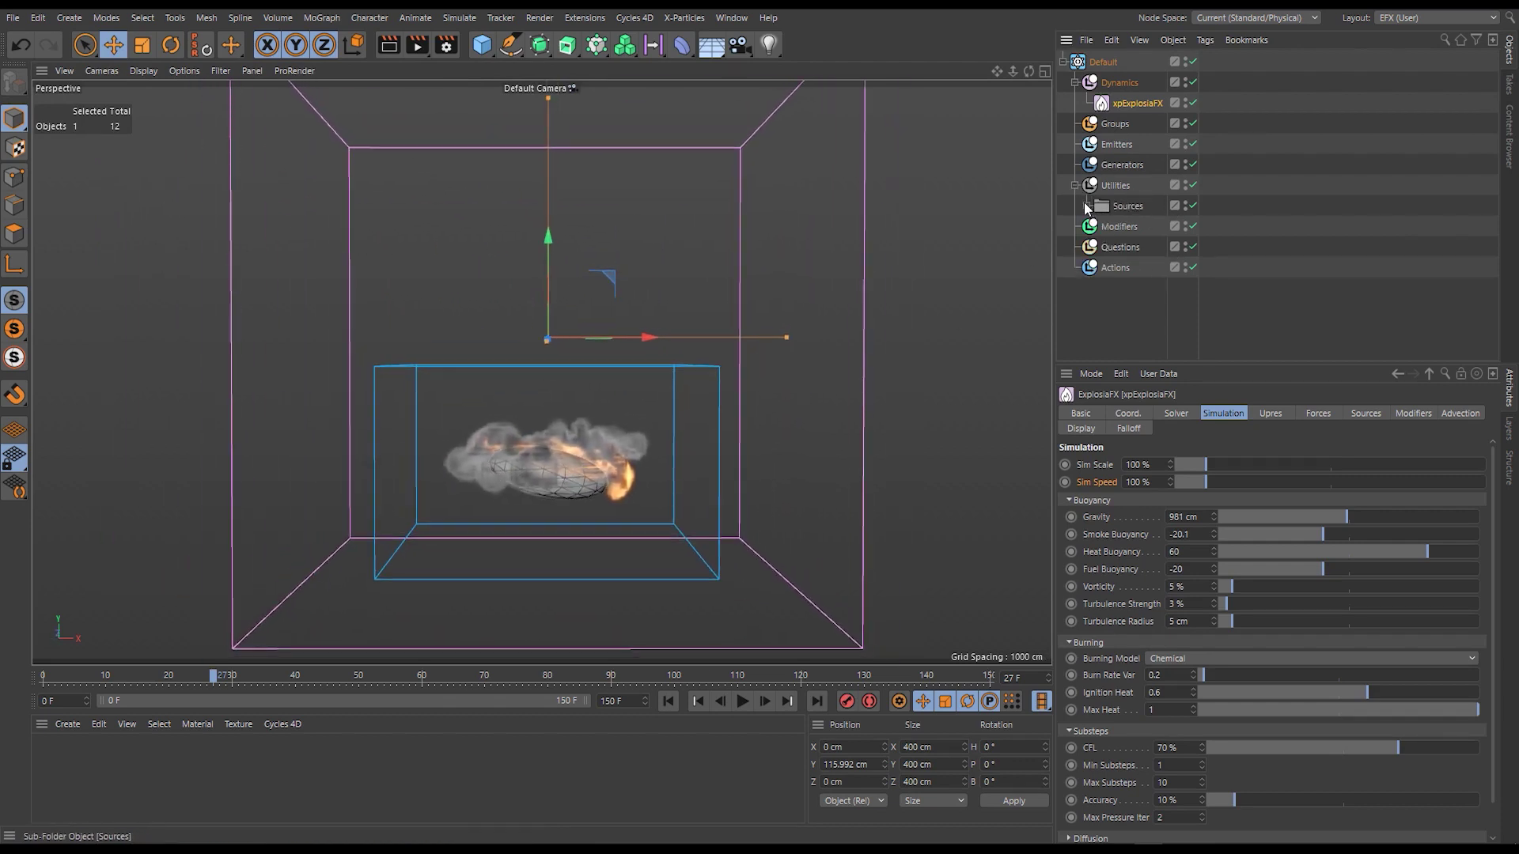
click(1087, 206)
click(1229, 226)
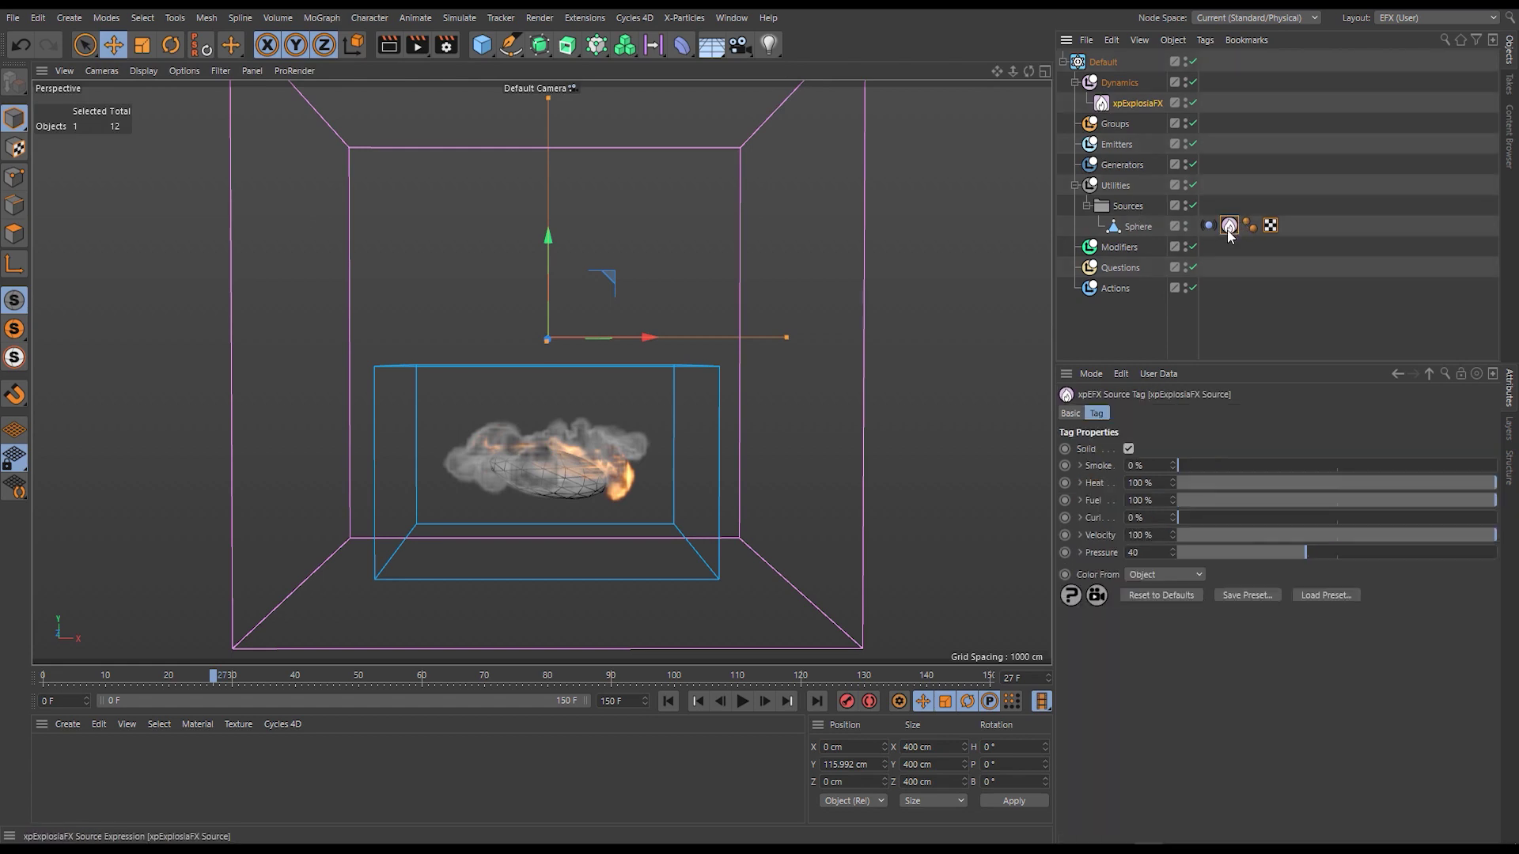
double_click(1156, 551)
text(5000)
key(Return)
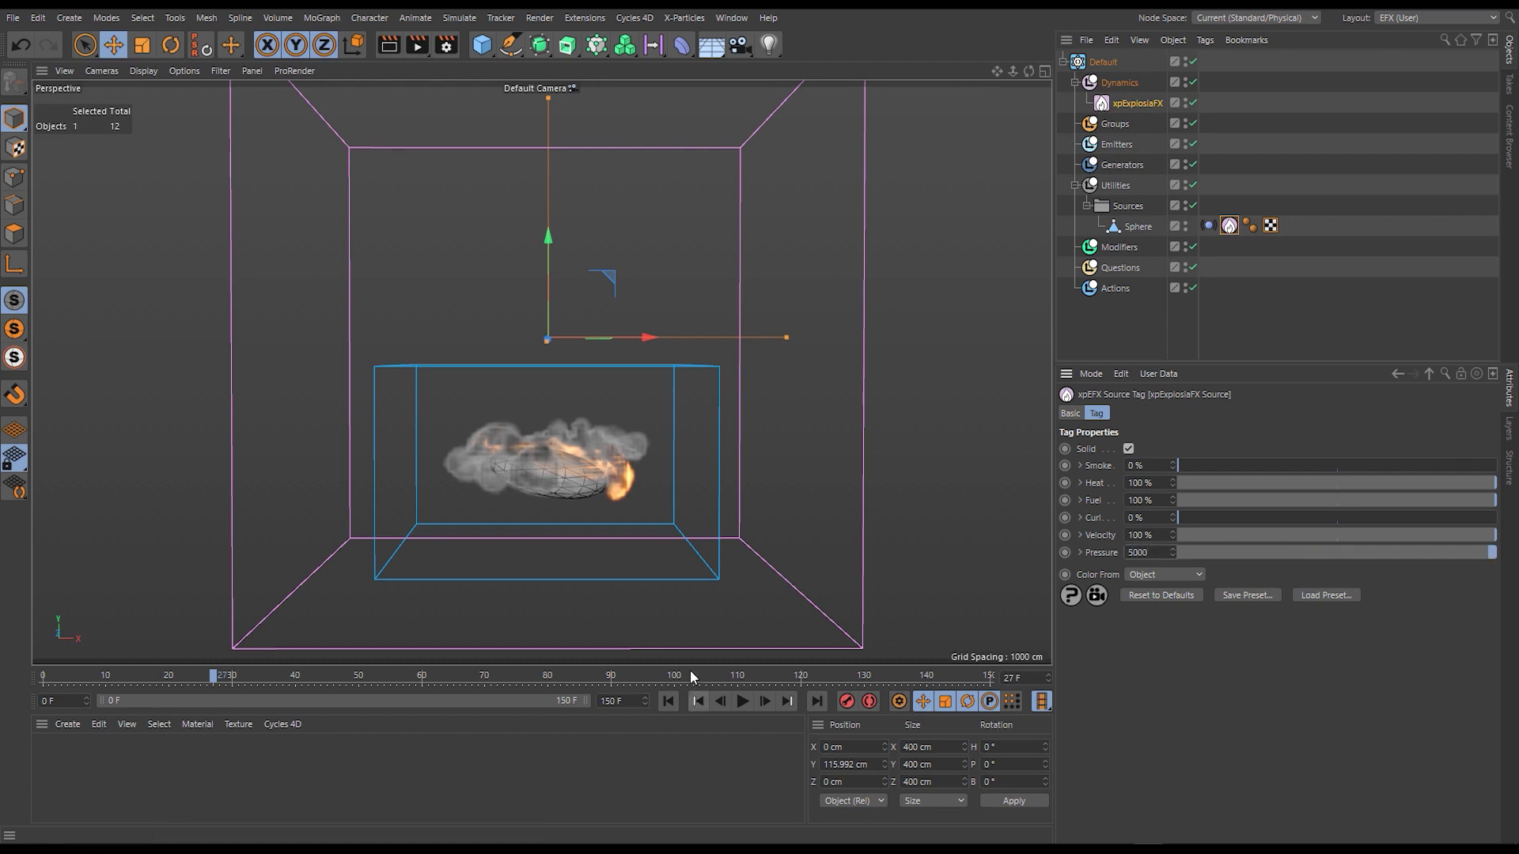
click(697, 701)
click(744, 702)
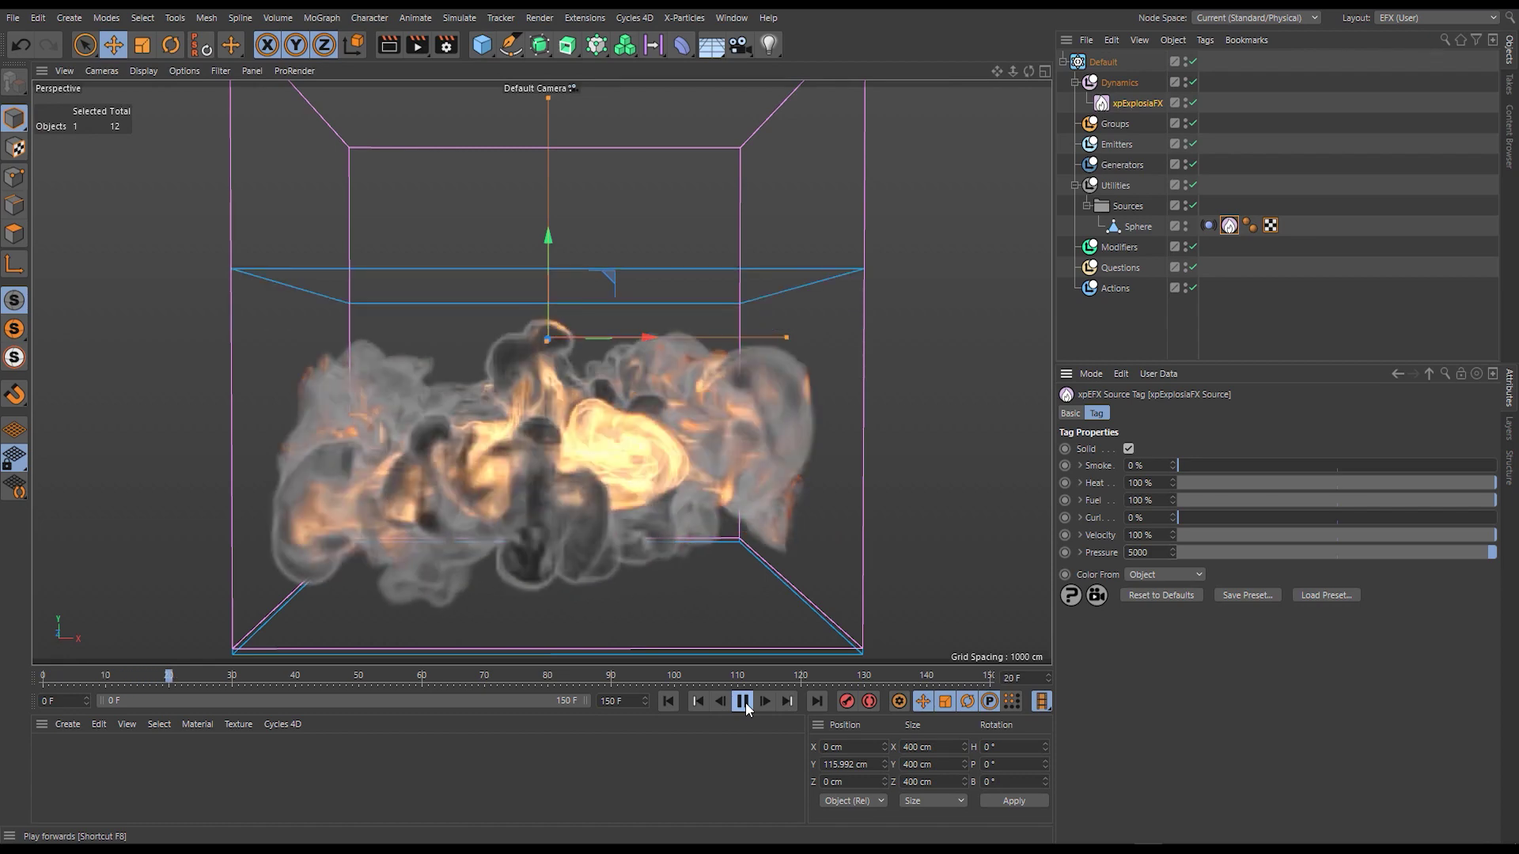
click(743, 703)
Widen the ExplosiaFX container to about 769 cm in X and 830 cm in Z, and replay the simulation.
alt+drag(661, 410, 567, 427)
click(719, 359)
drag(719, 359, 883, 359)
alt+drag(657, 353, 506, 416)
drag(702, 318, 814, 309)
alt+drag(602, 431, 653, 443)
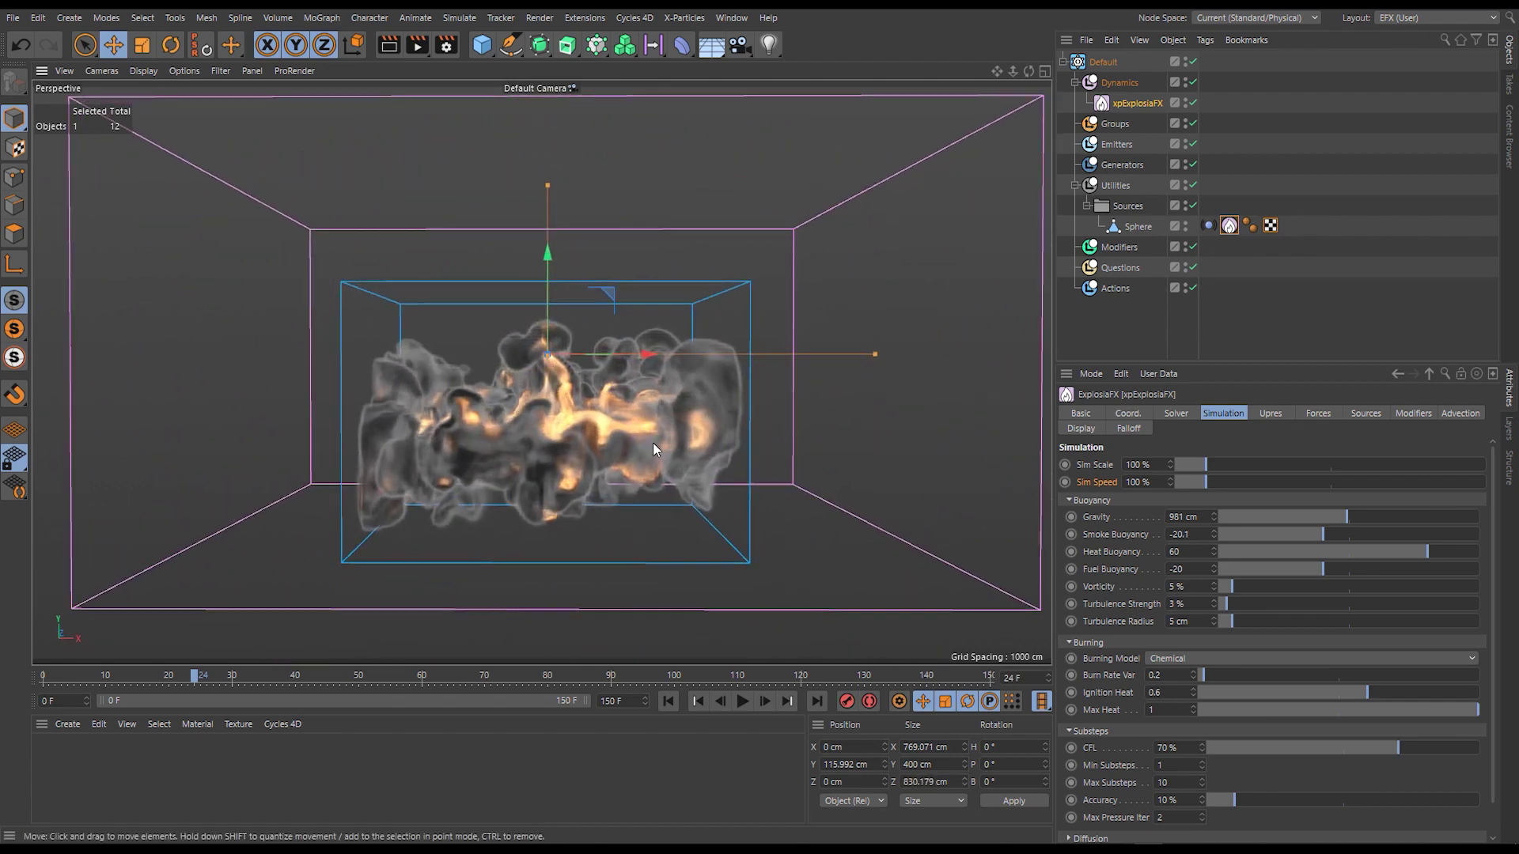
click(667, 700)
click(742, 700)
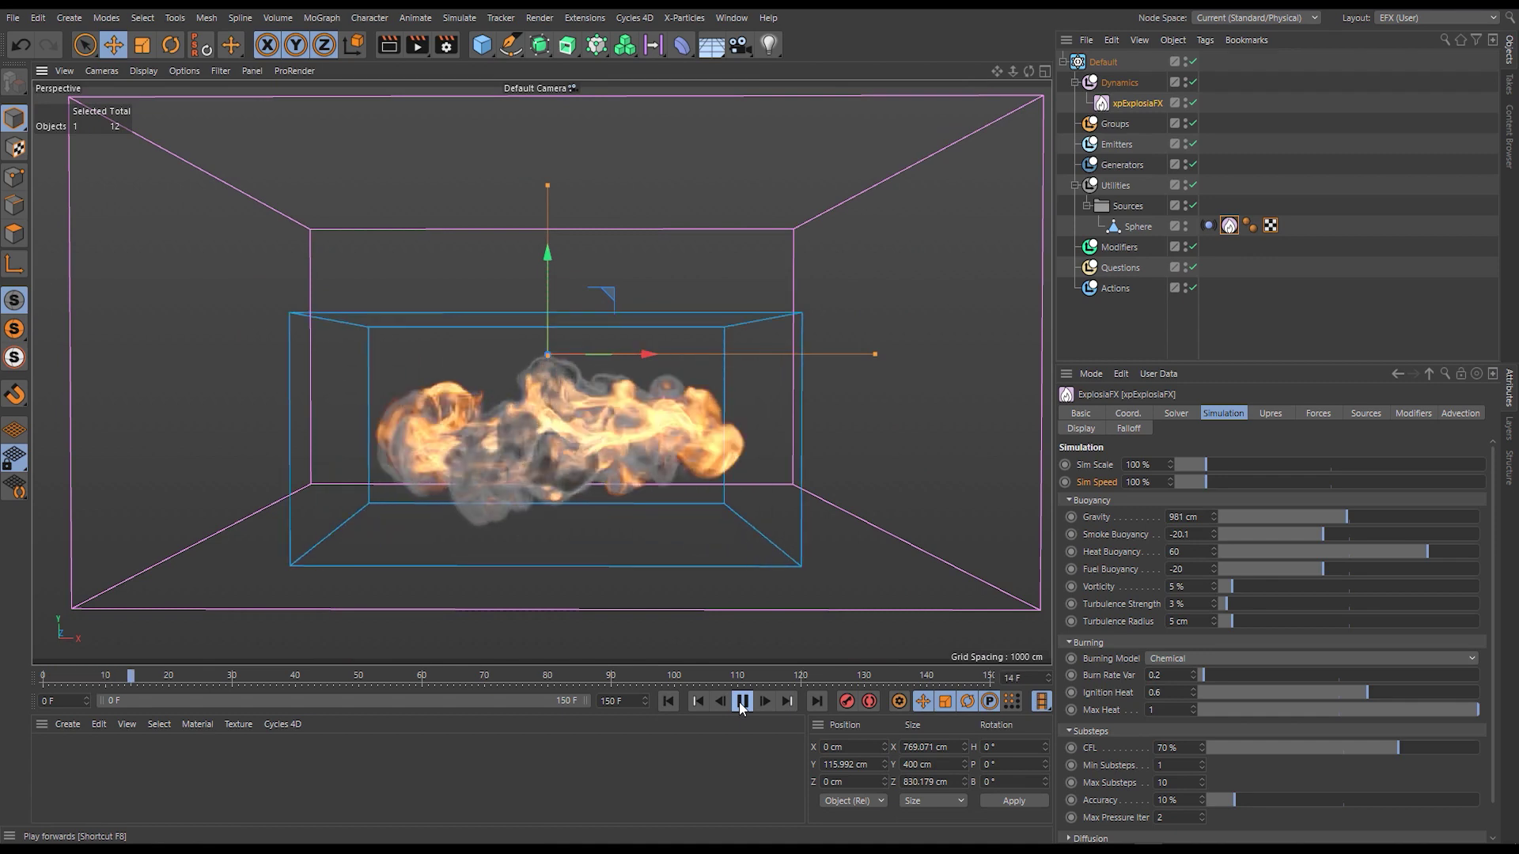
click(742, 701)
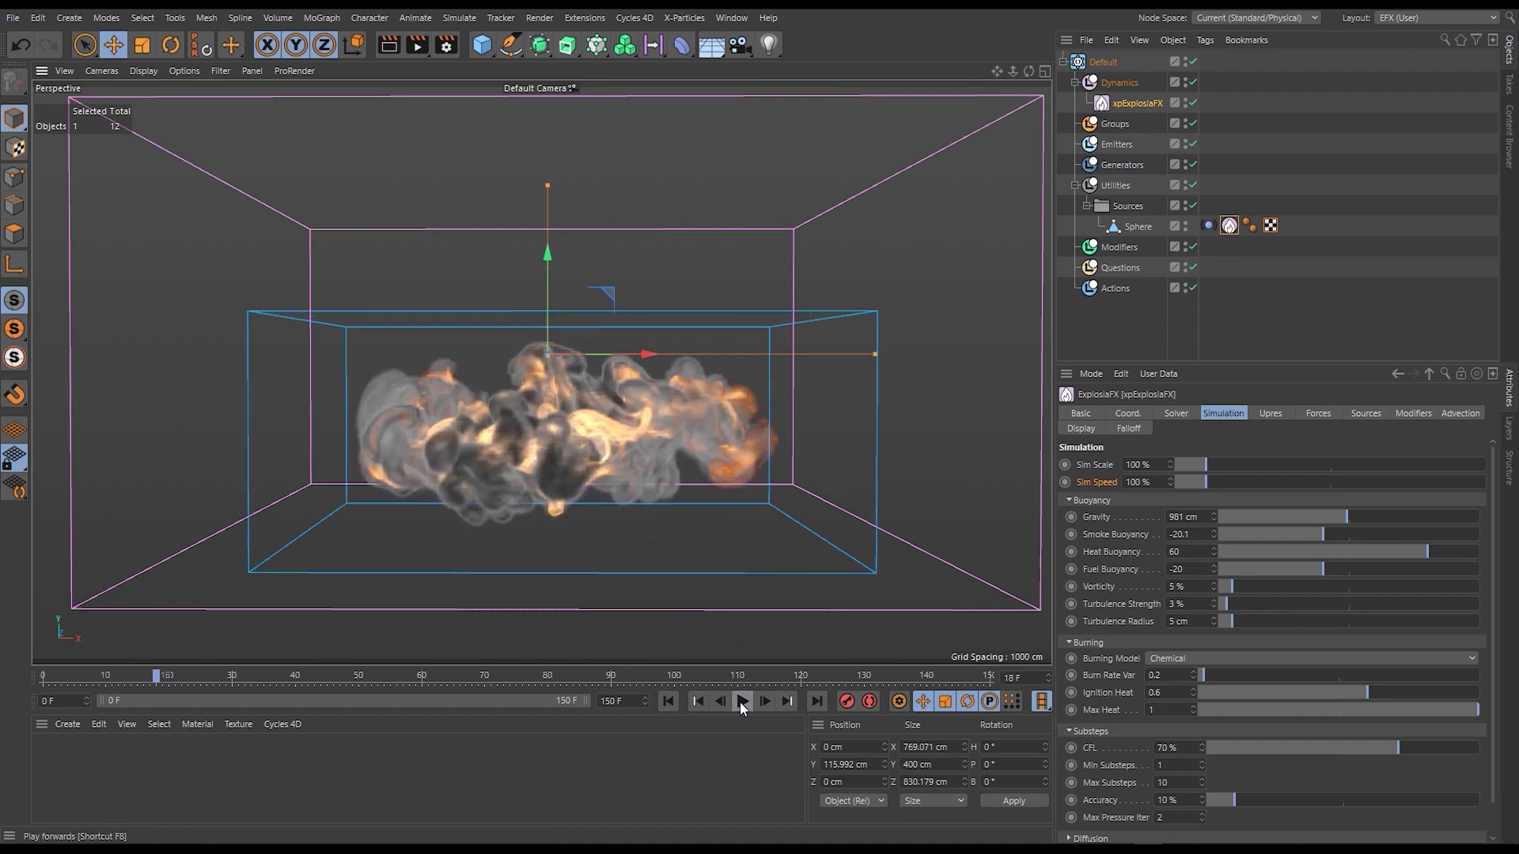
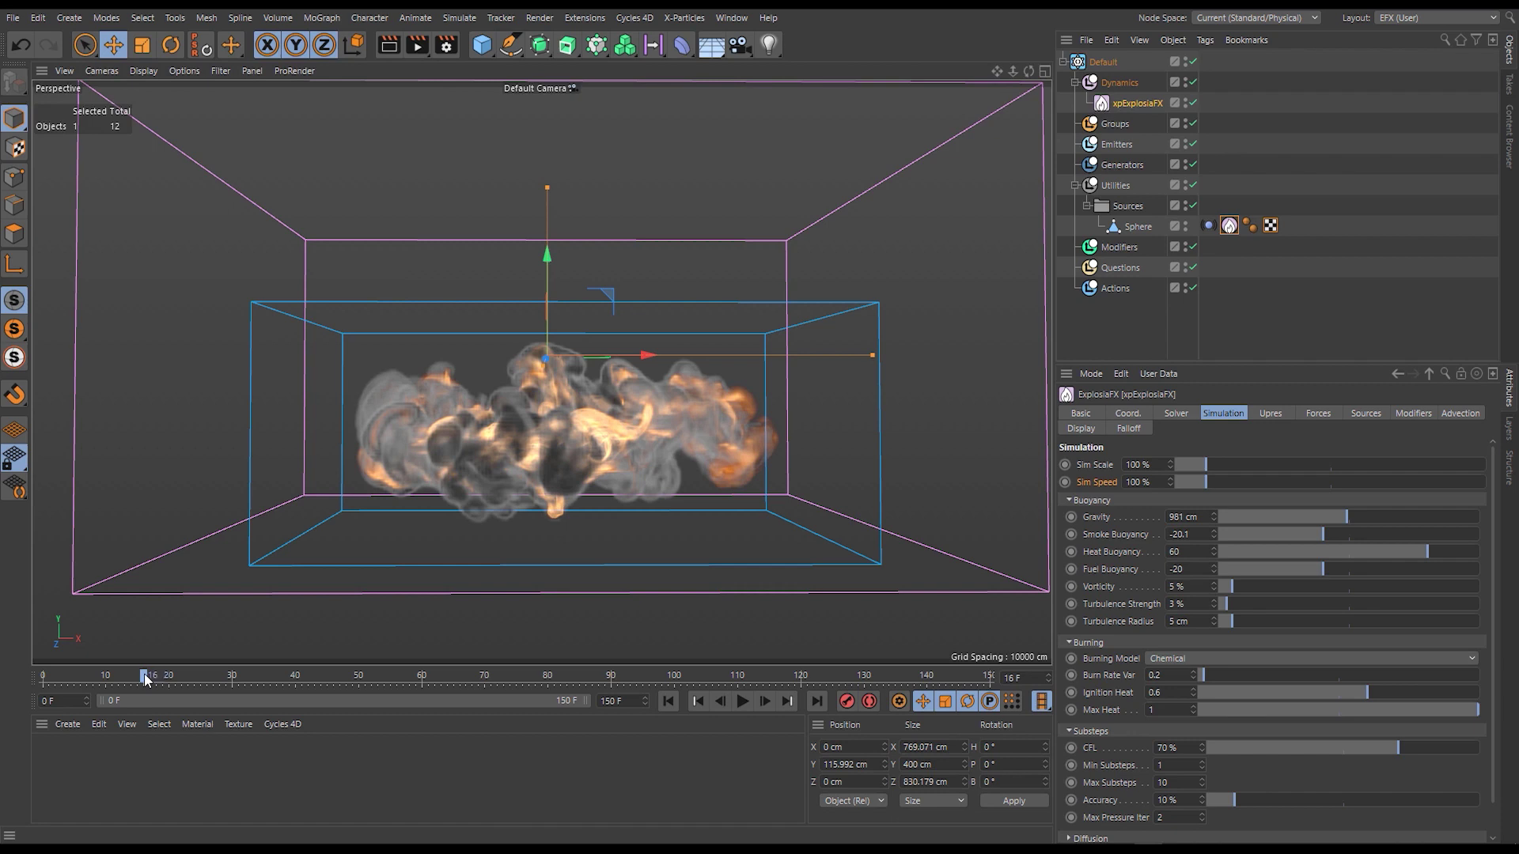
Keyframe the ExplosiaFX Sim Speed at 100% on frame 14 and at 20% on frame 21.
click(1066, 481)
drag(169, 683, 175, 683)
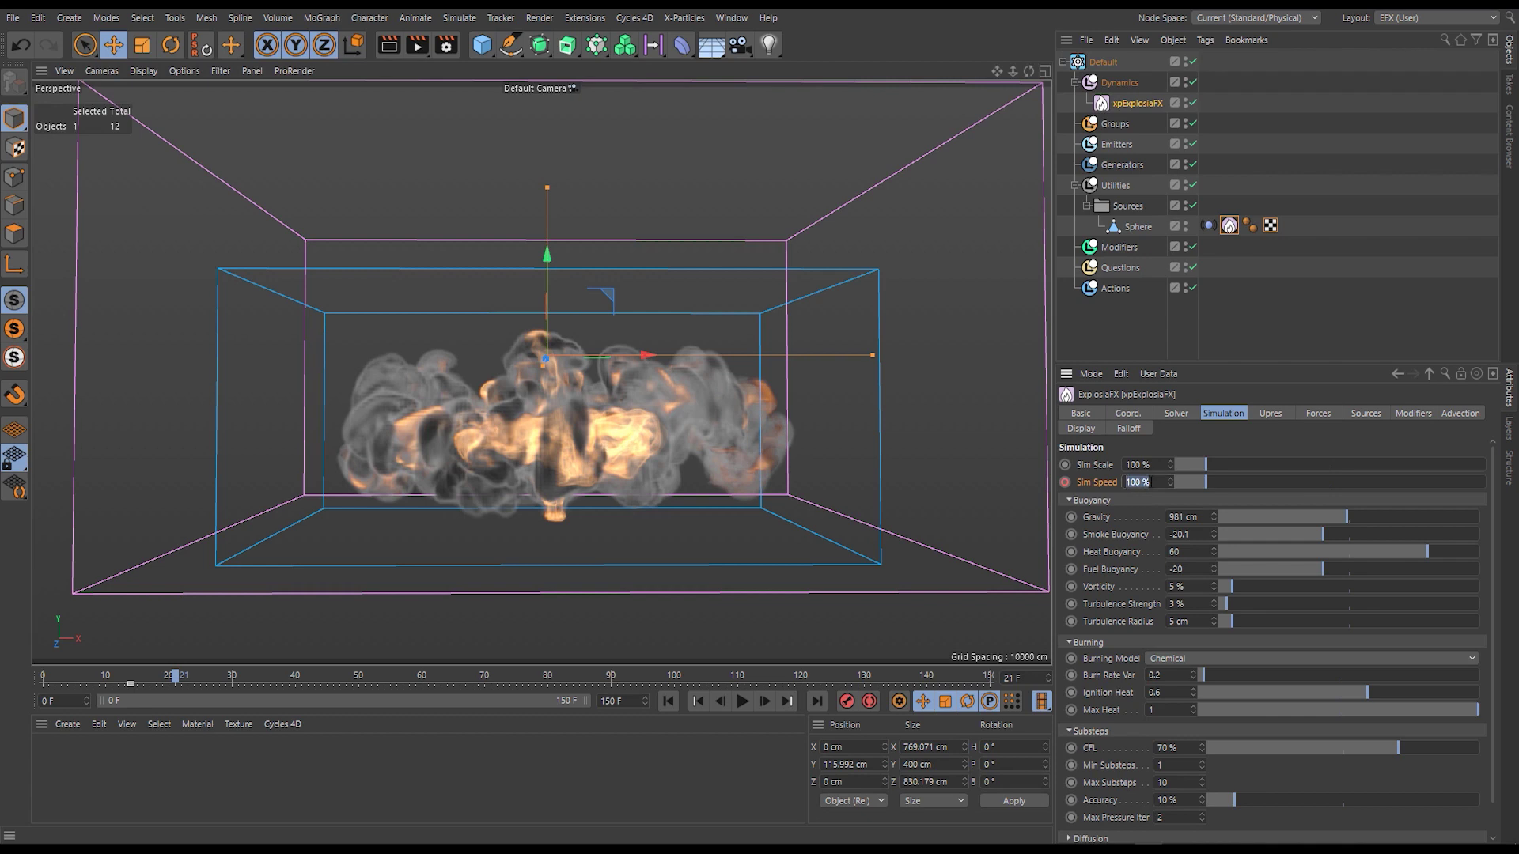
click(1064, 482)
Play the simulation with the keyframed Sim Speed from the first frame and return to the start.
click(668, 701)
click(742, 701)
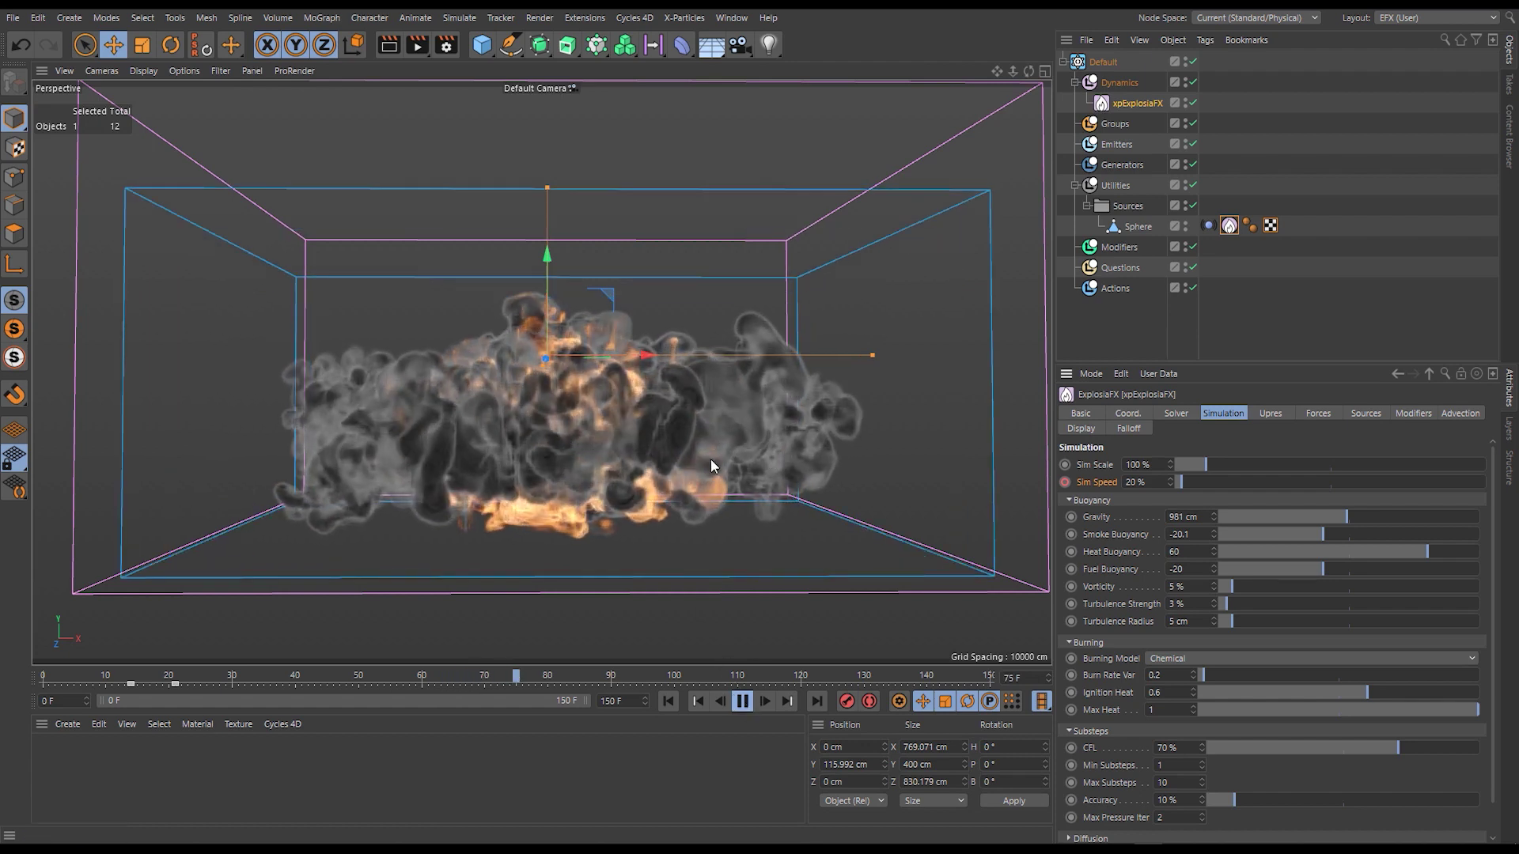
click(742, 701)
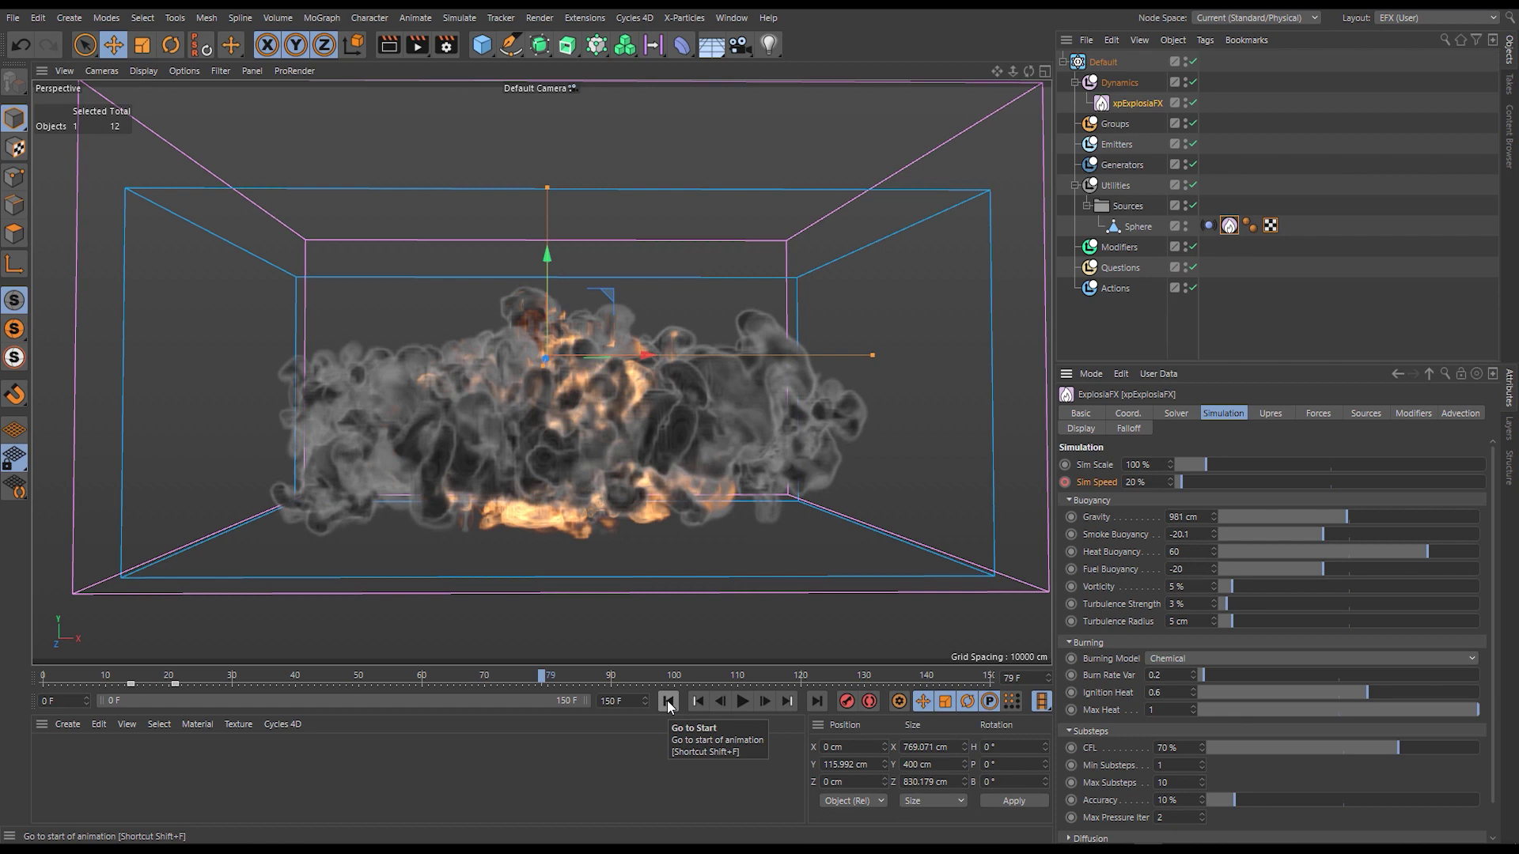
click(667, 700)
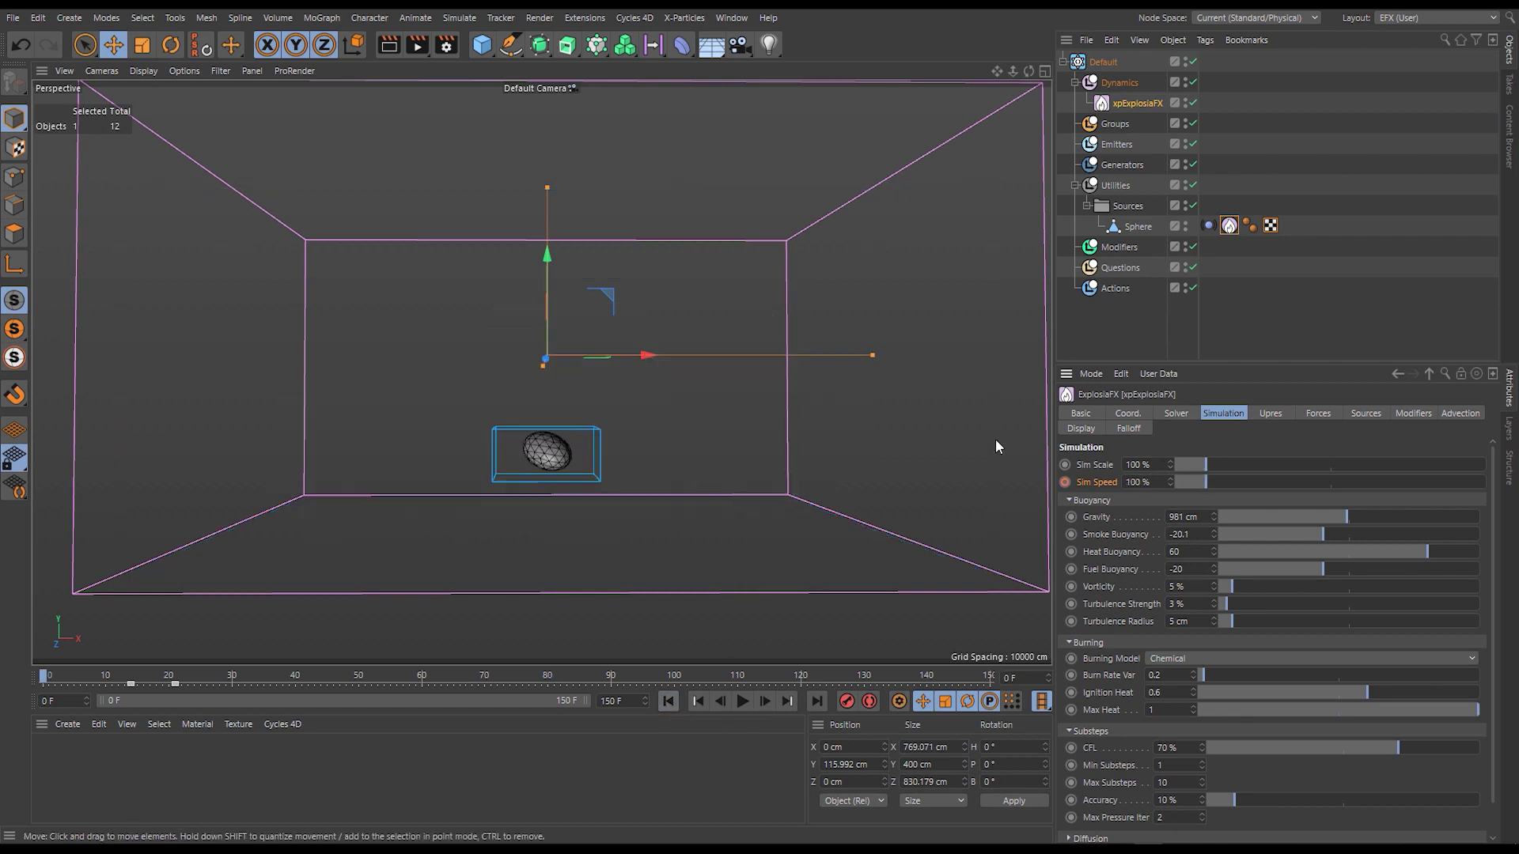
Add an xpCache object to the Utilities folder and build an external cache with Compress Cache on Build off.
click(1112, 187)
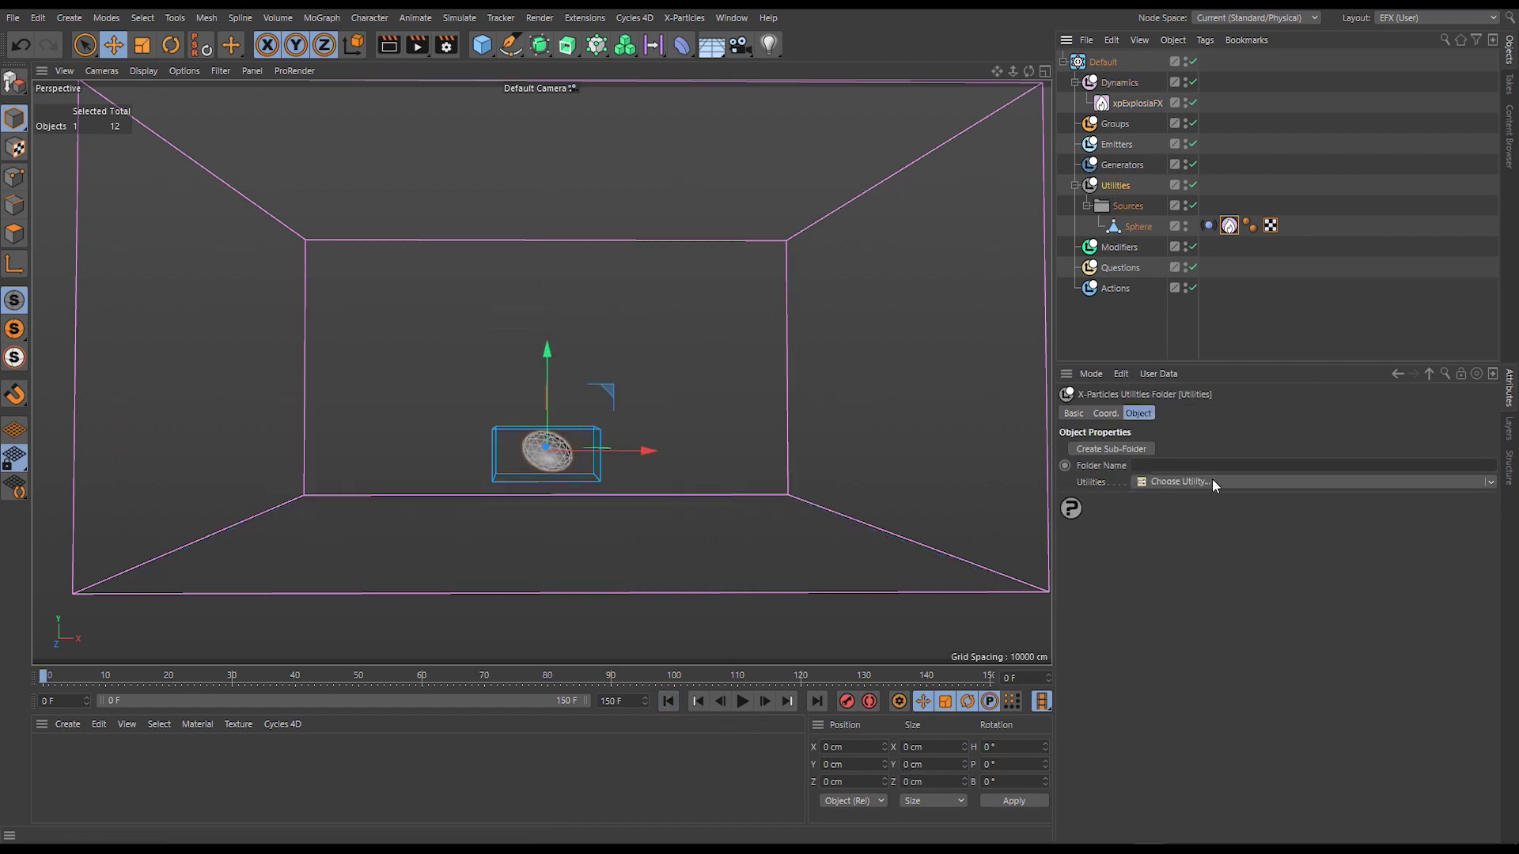
click(1245, 482)
click(1172, 516)
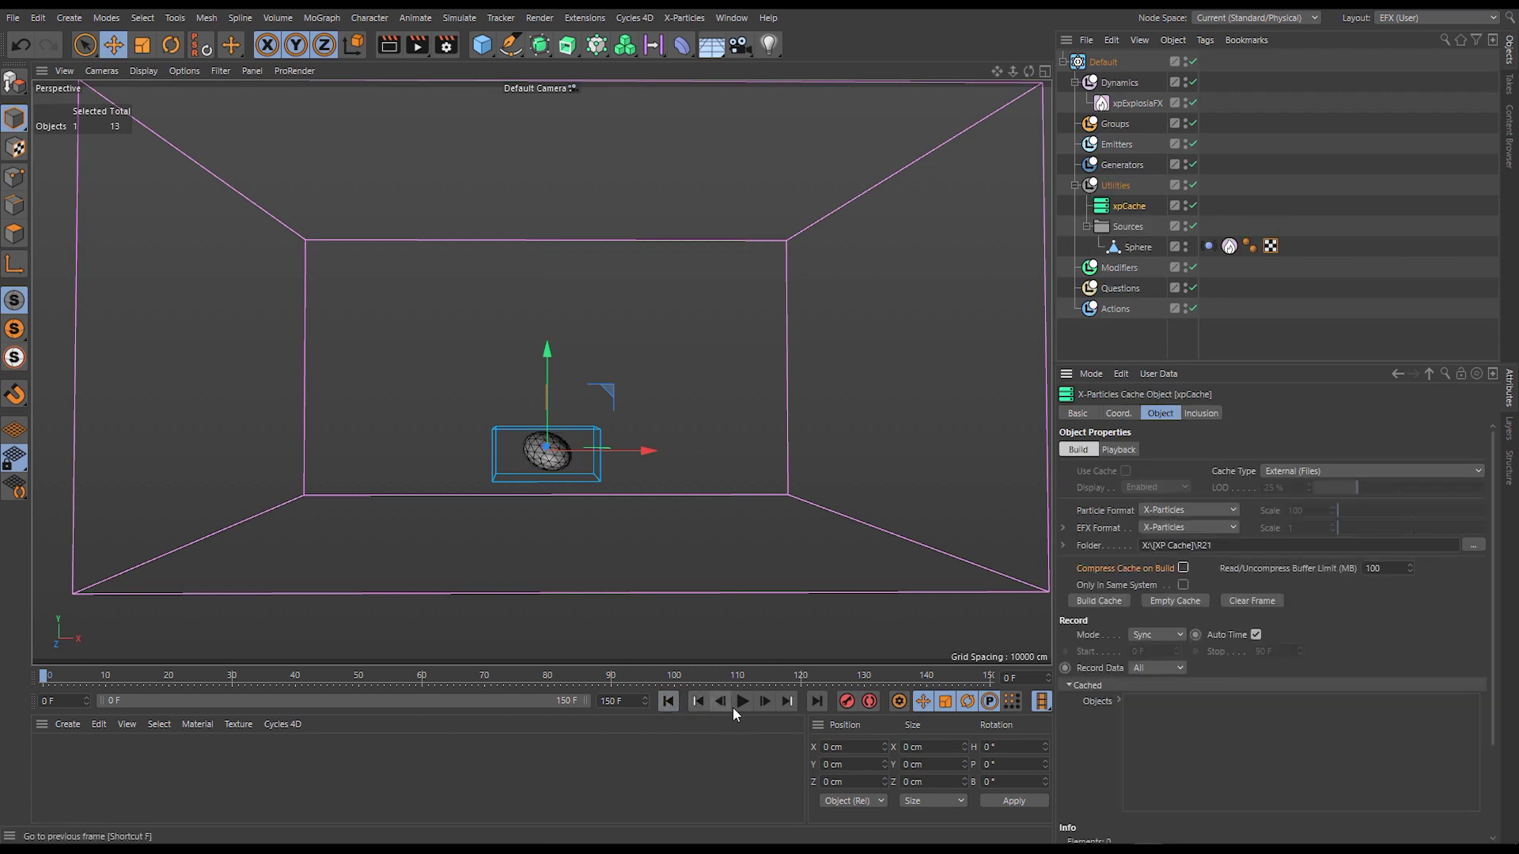
click(1100, 601)
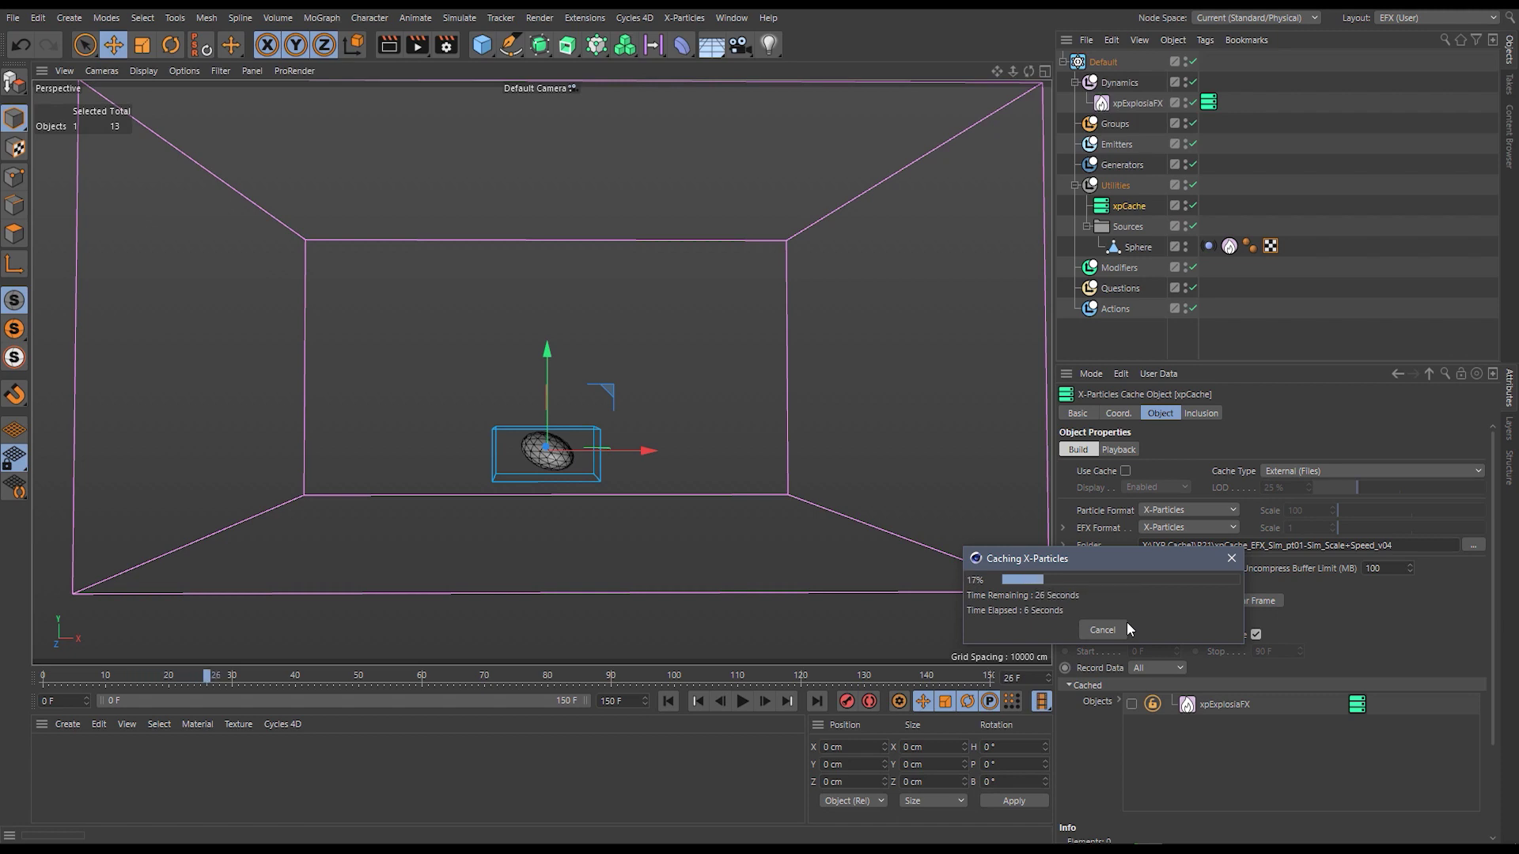
click(1123, 625)
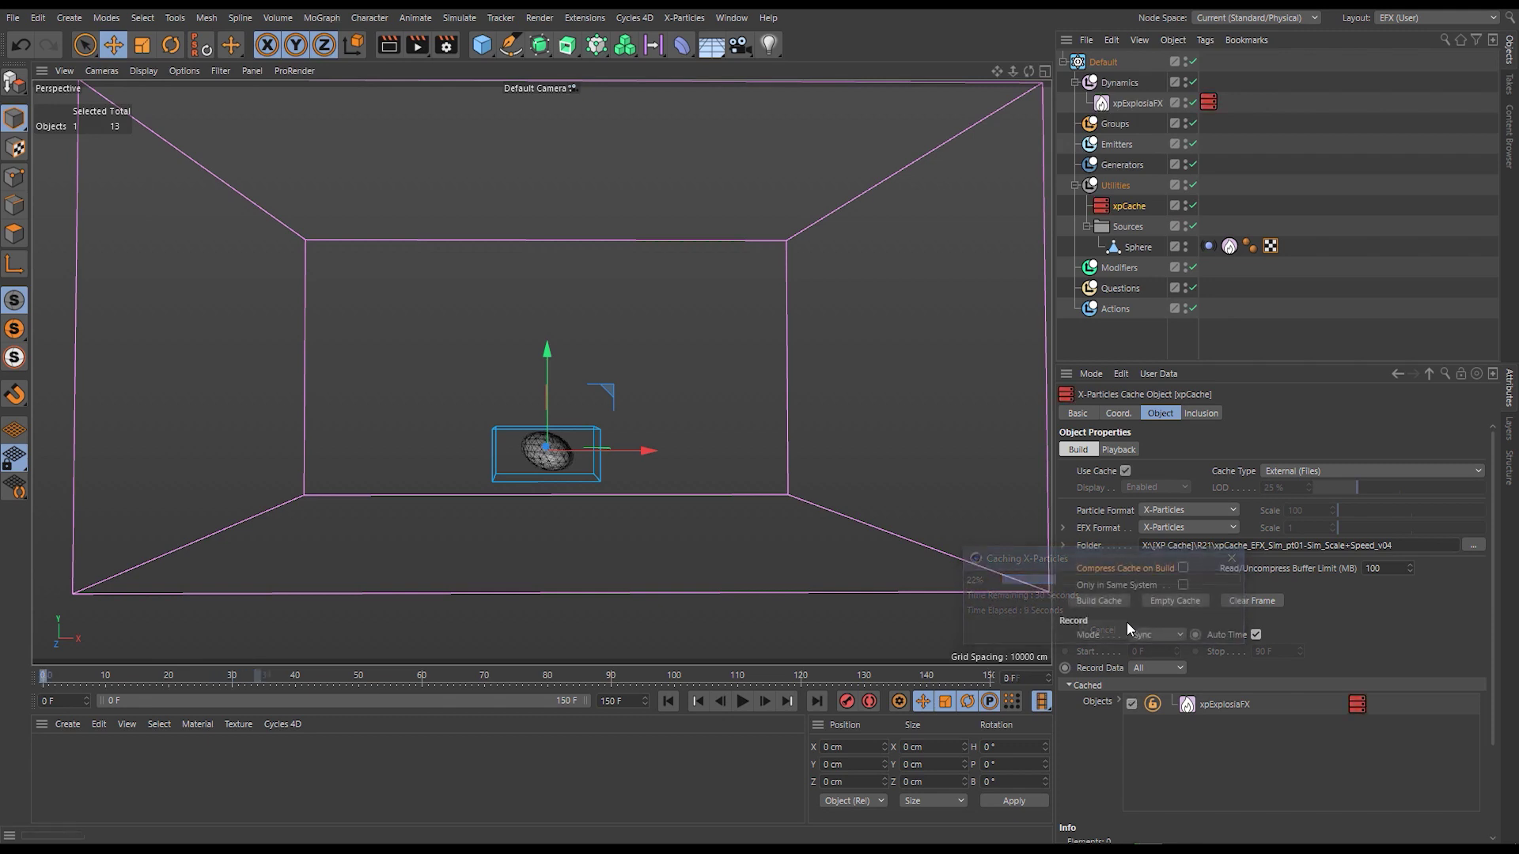
Check the cache build information and play the cached explosion from the first frame.
scroll(1088, 760, down, 3)
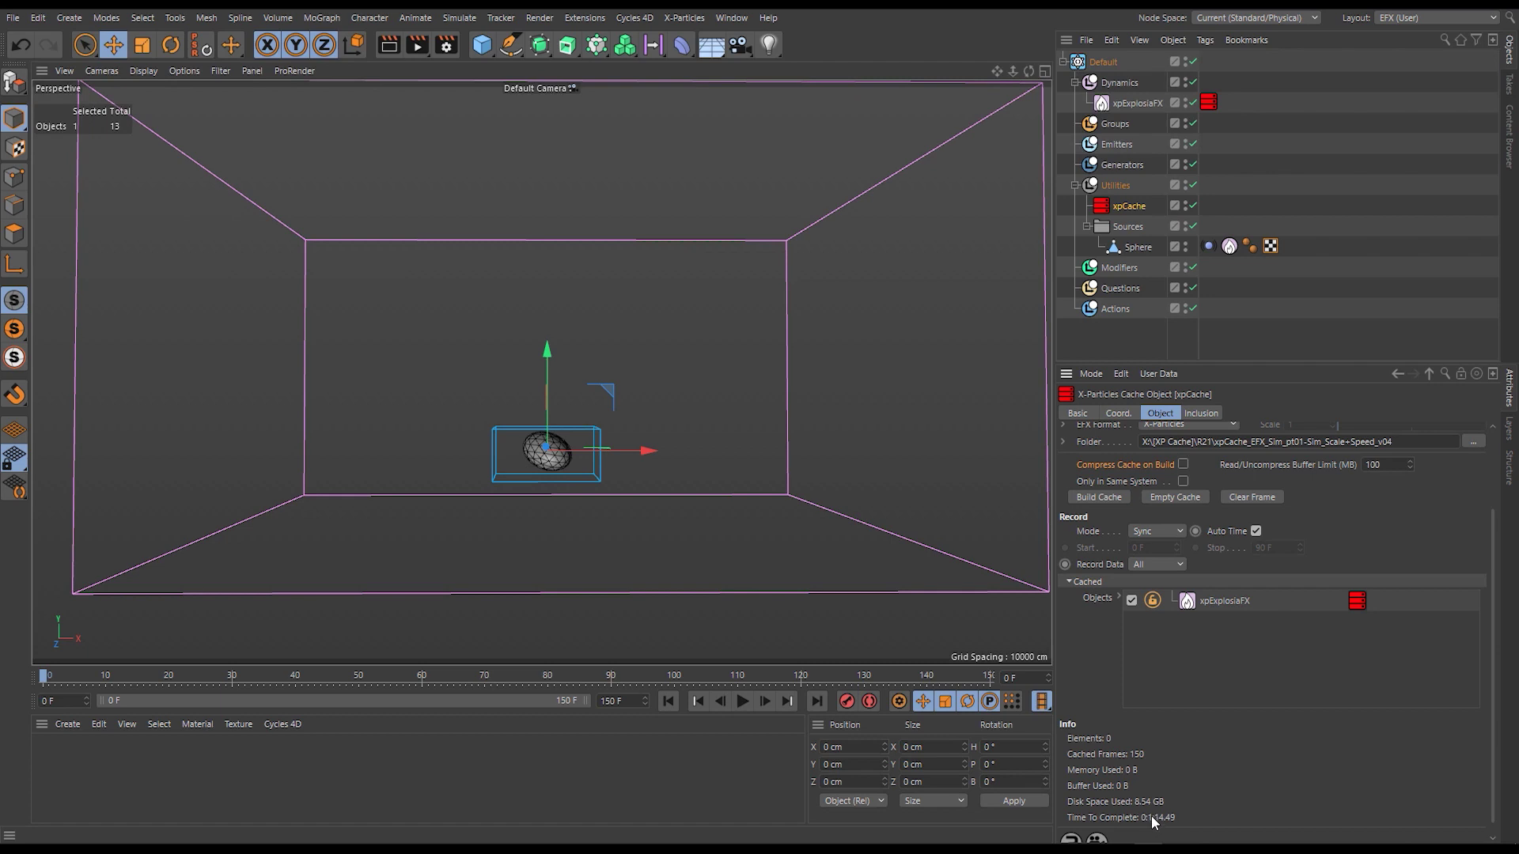
scroll(1085, 647, up, 3)
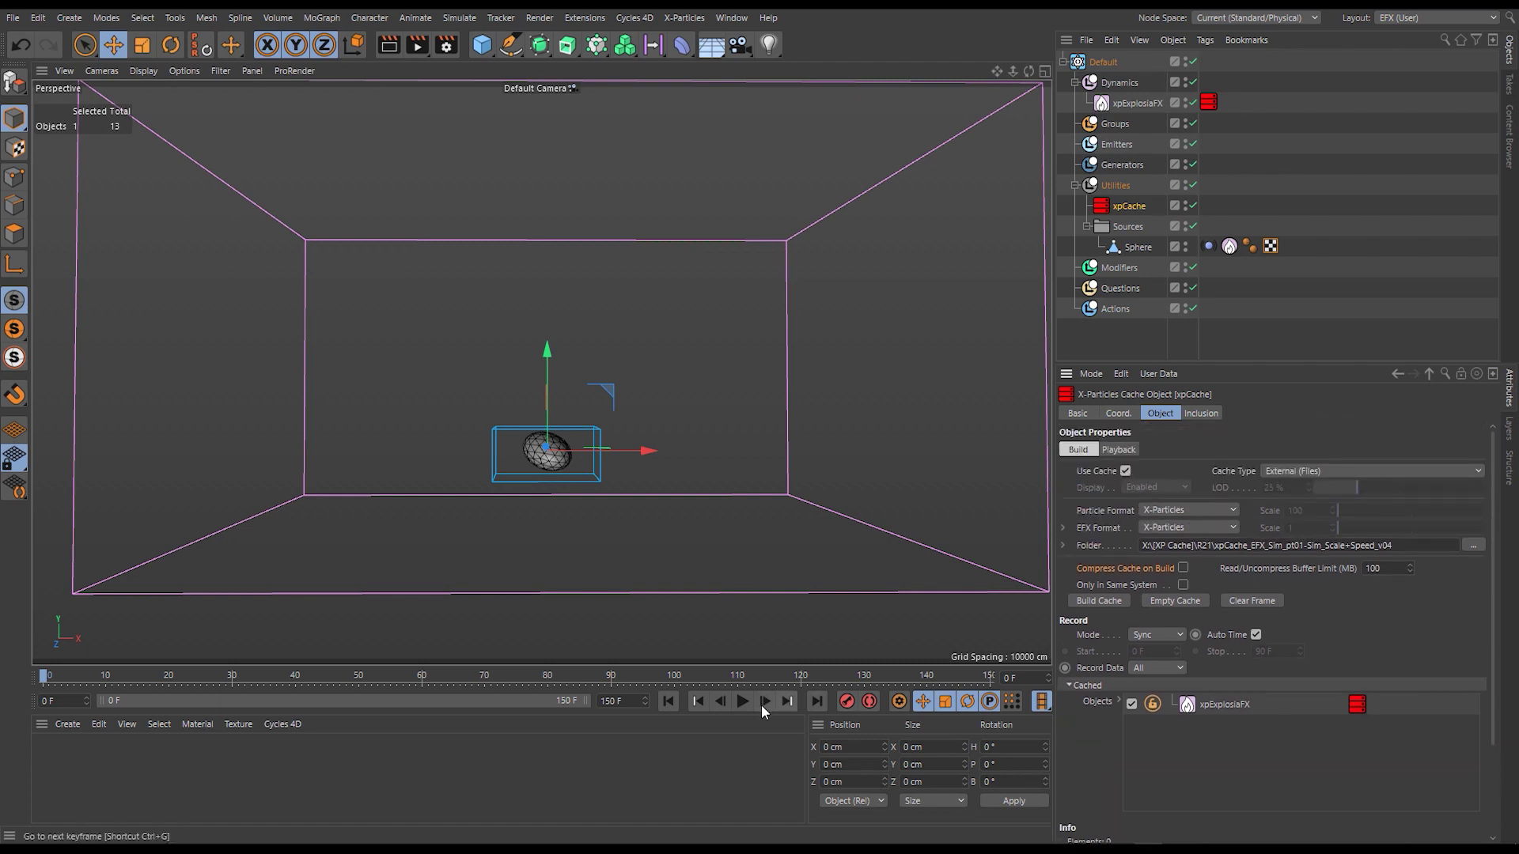
click(737, 700)
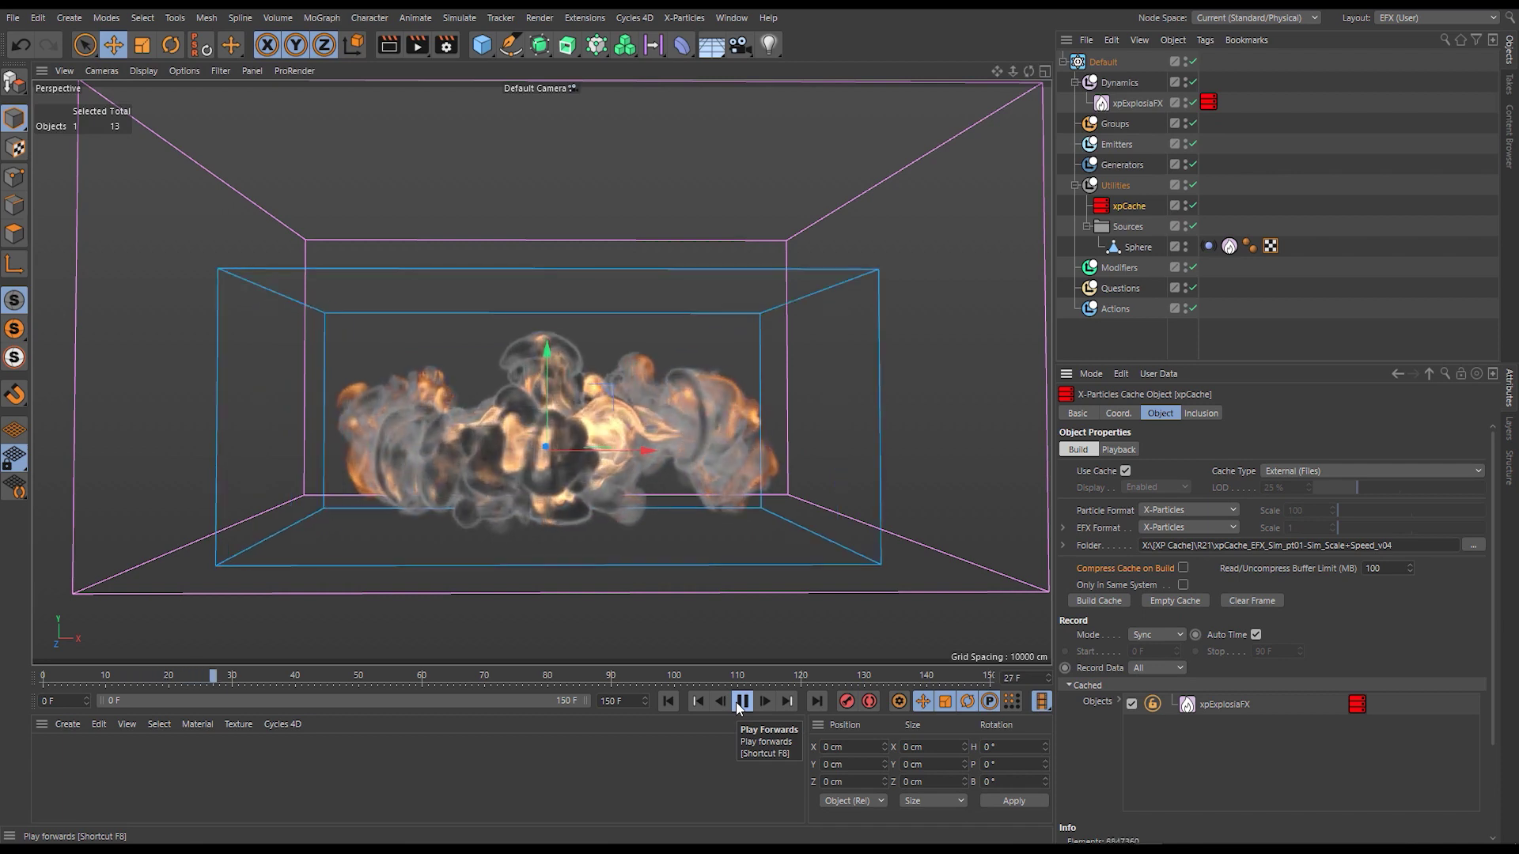
click(741, 701)
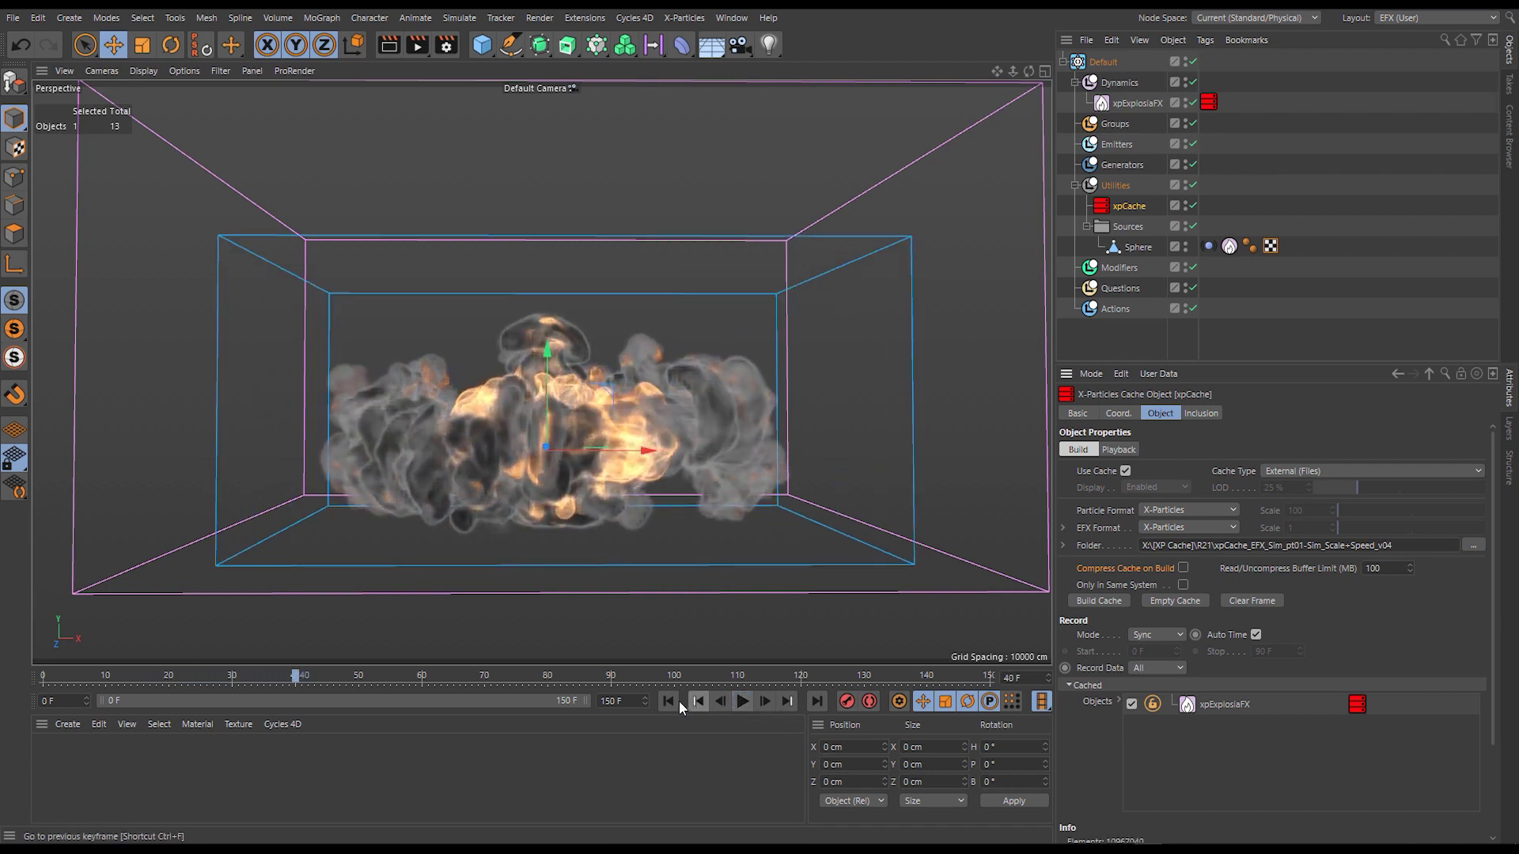
click(669, 700)
click(748, 697)
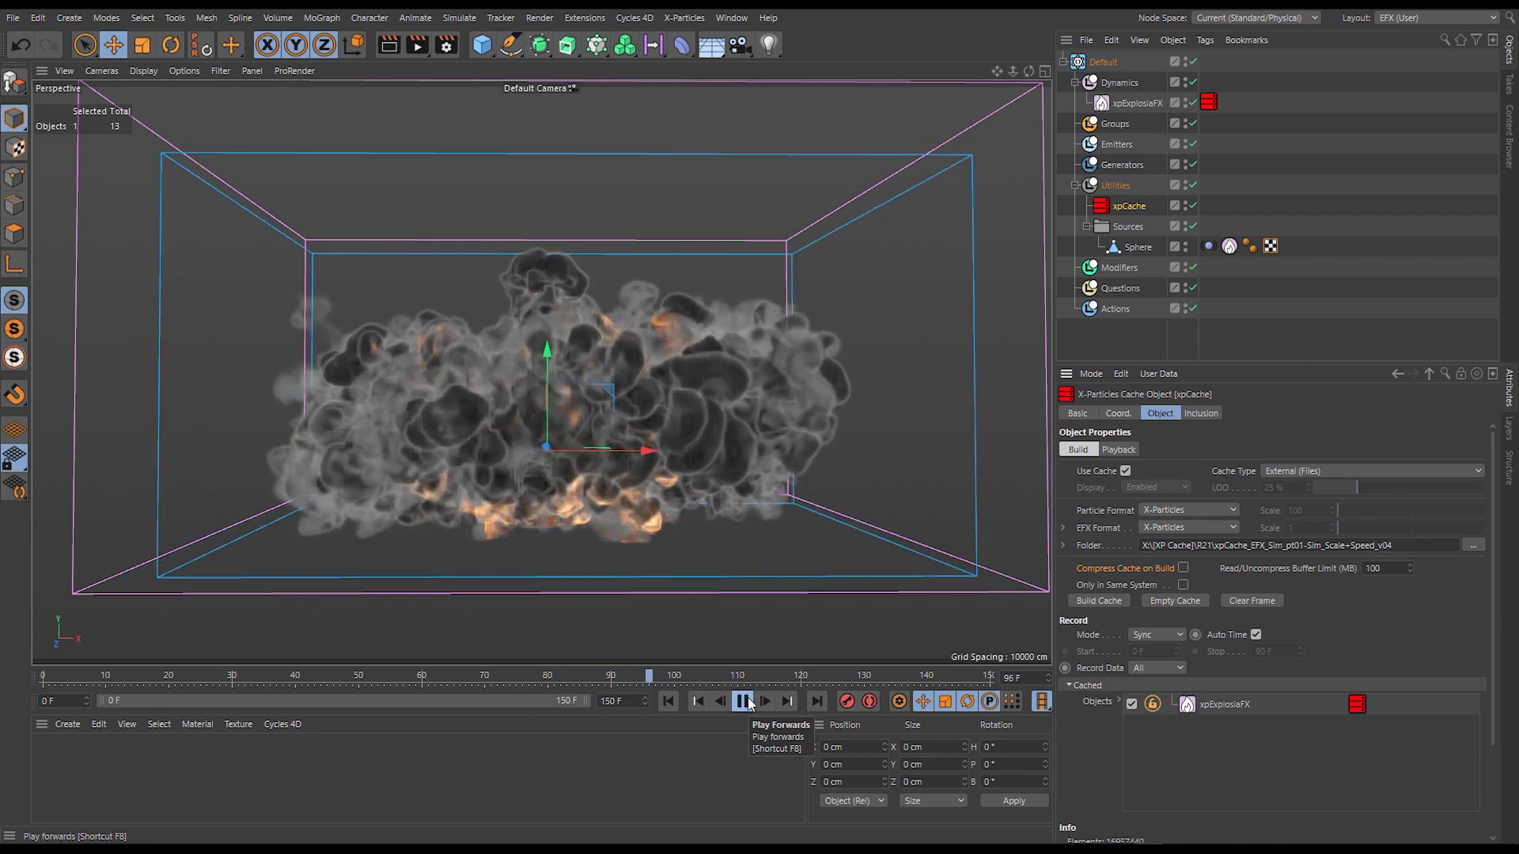
Hide the source Sphere and replay the cached explosion from a raised viewing angle.
click(669, 701)
alt+drag(525, 445, 530, 560)
click(672, 701)
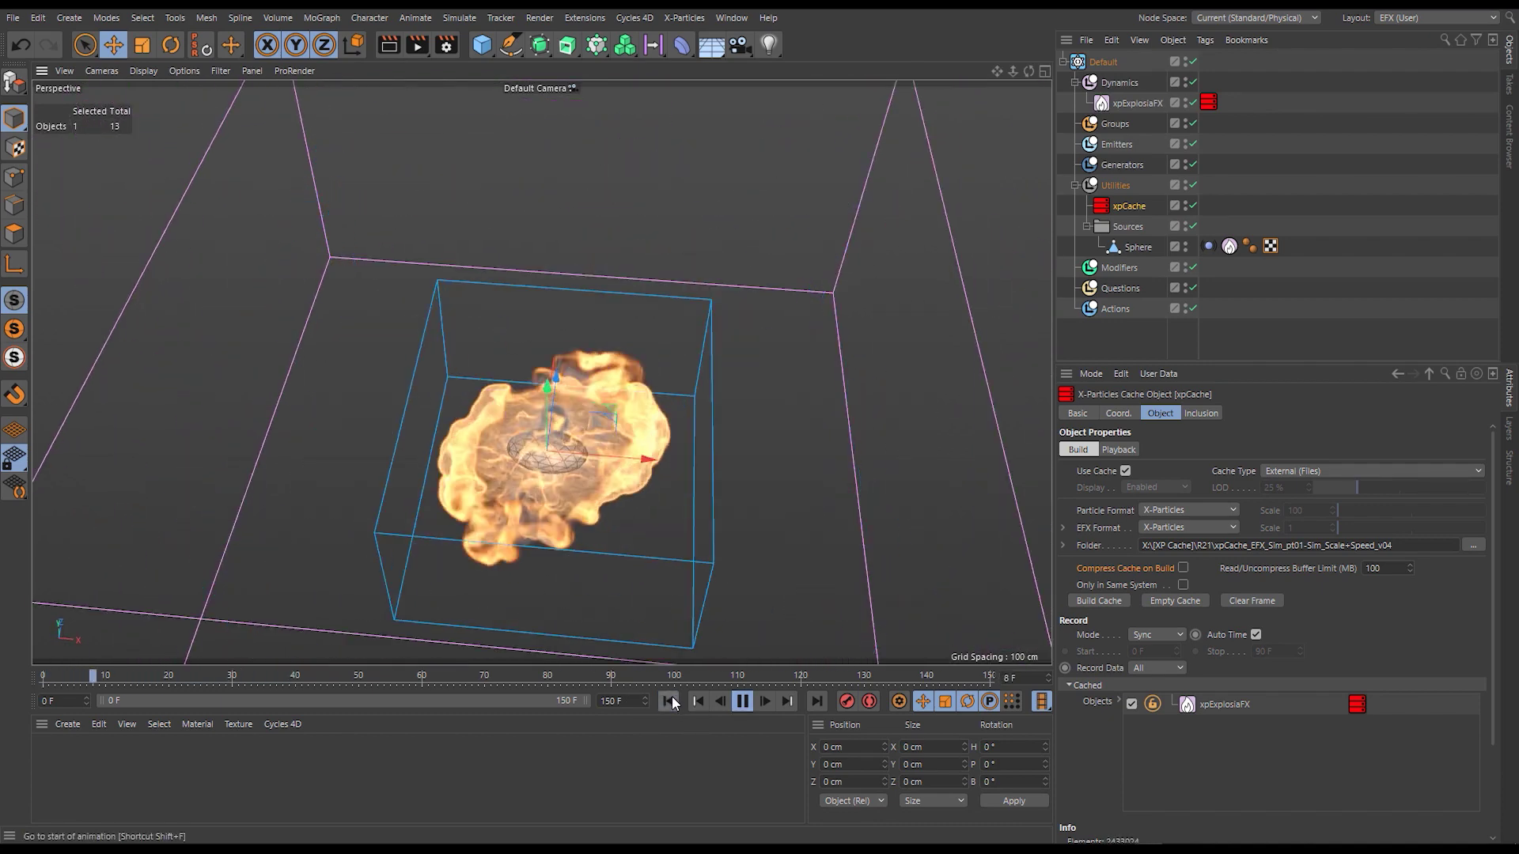
click(1184, 249)
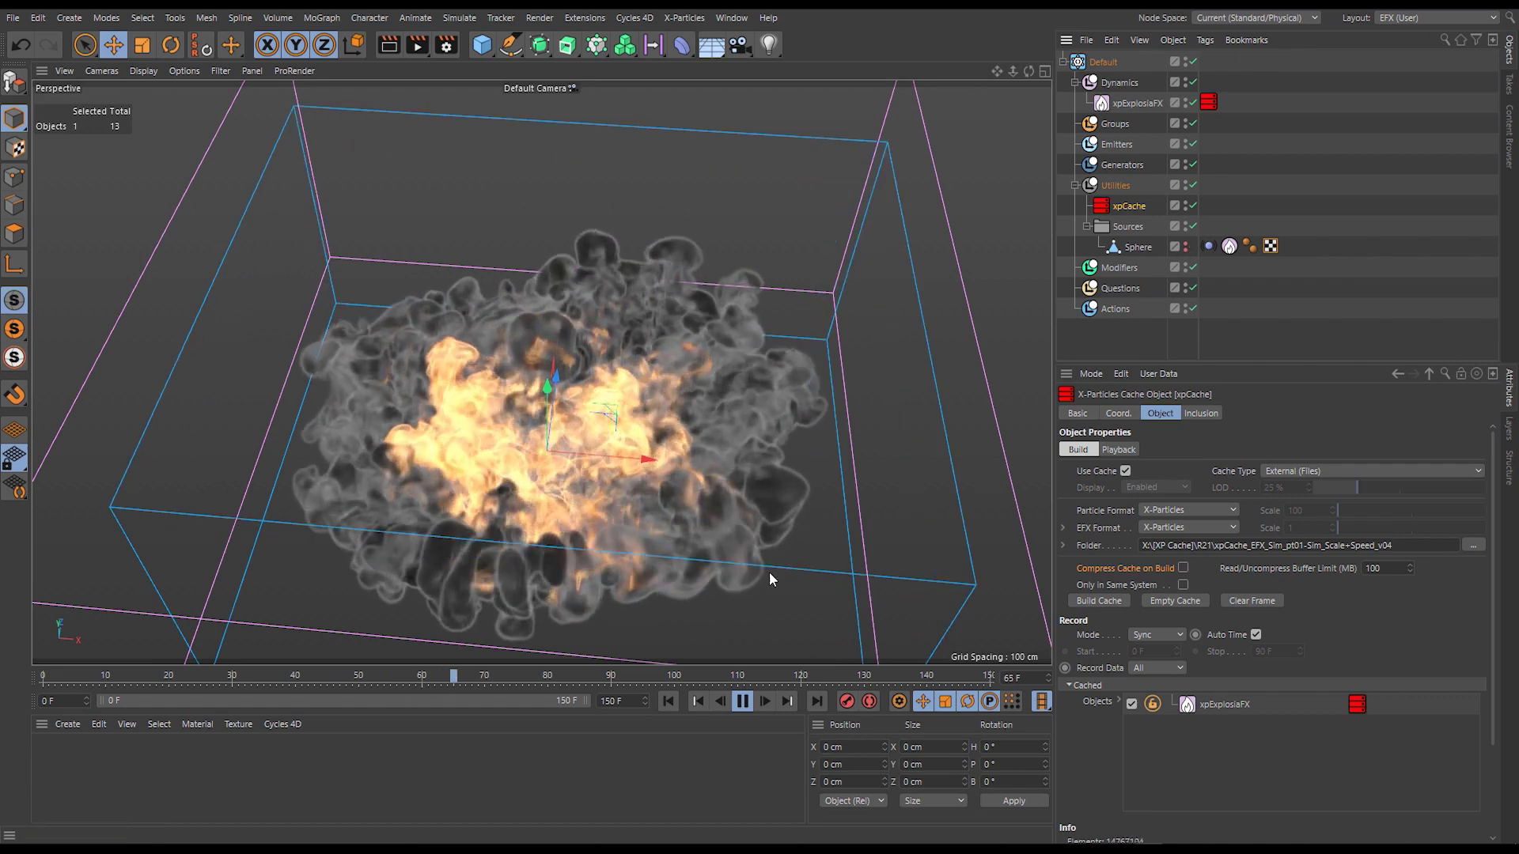
click(670, 702)
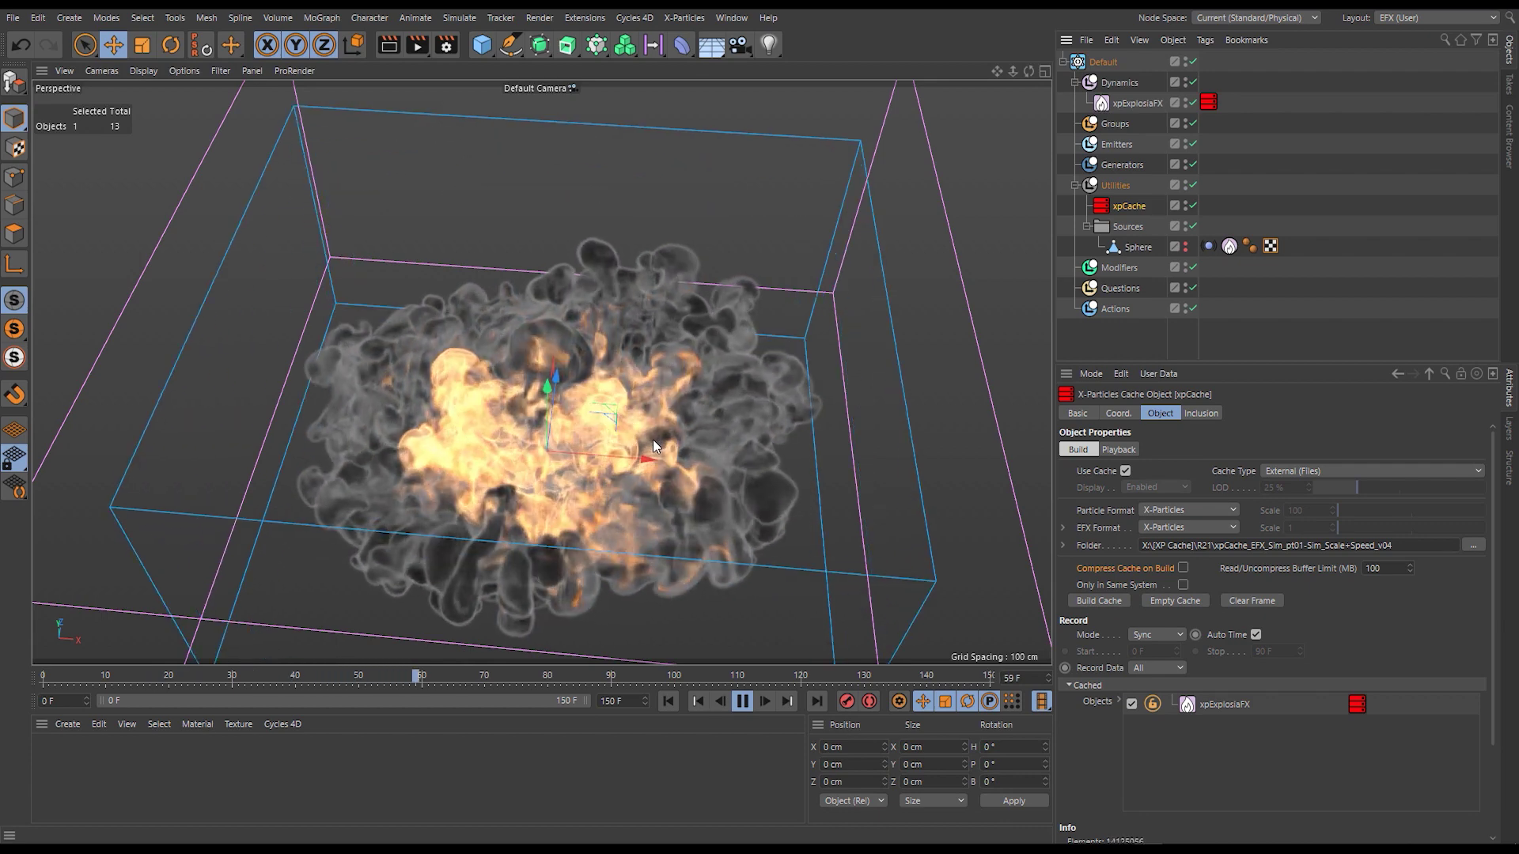
click(740, 703)
Keyframe the ExplosiaFX Sim Speed at 10% on frame 60 and set it to 100% on frame 70.
alt+drag(574, 459, 552, 415)
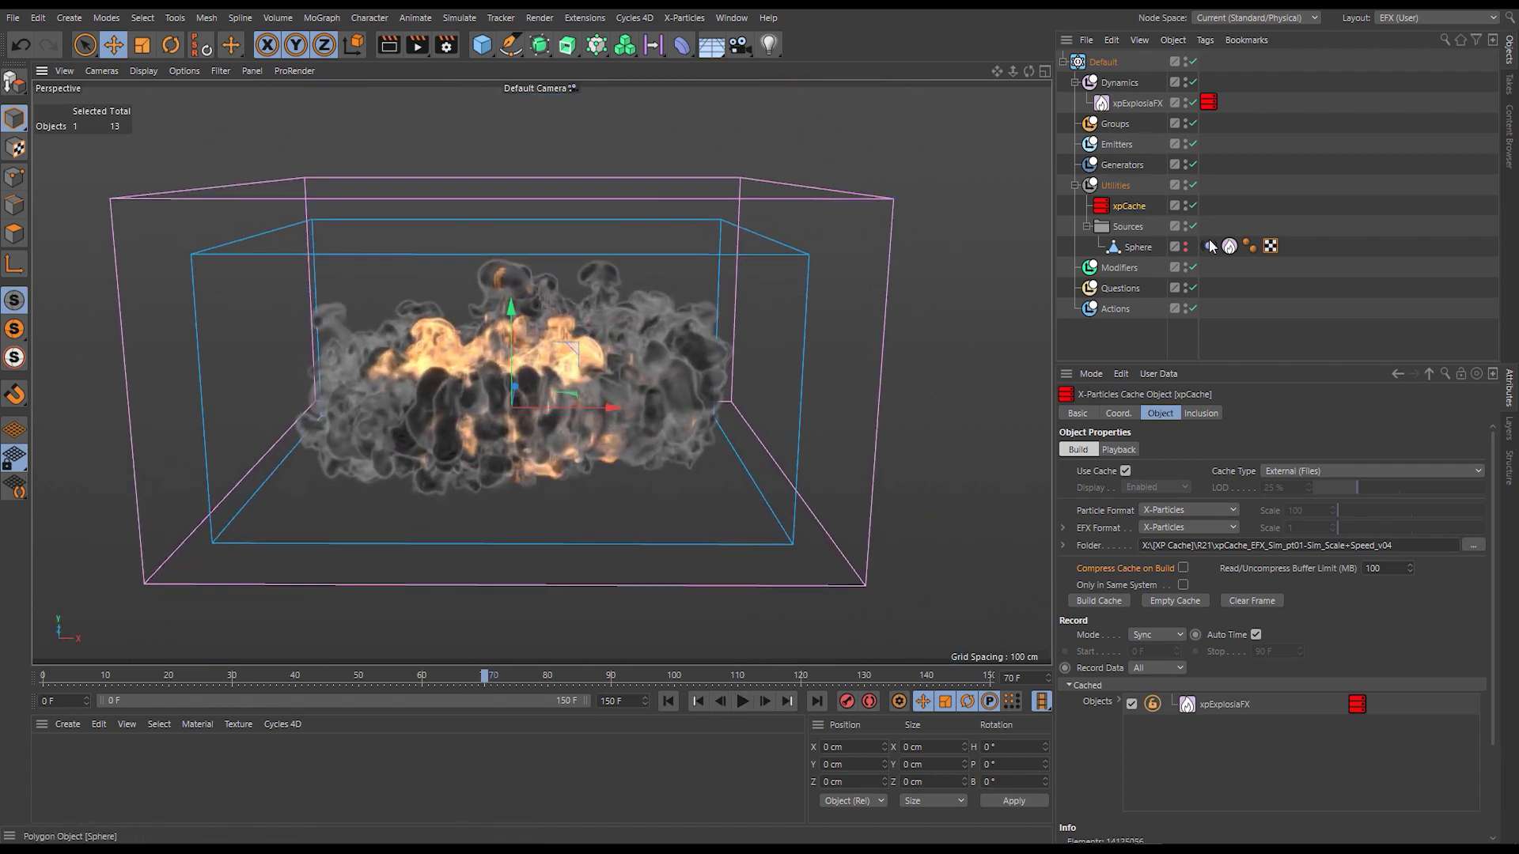
click(1136, 101)
drag(312, 674, 175, 677)
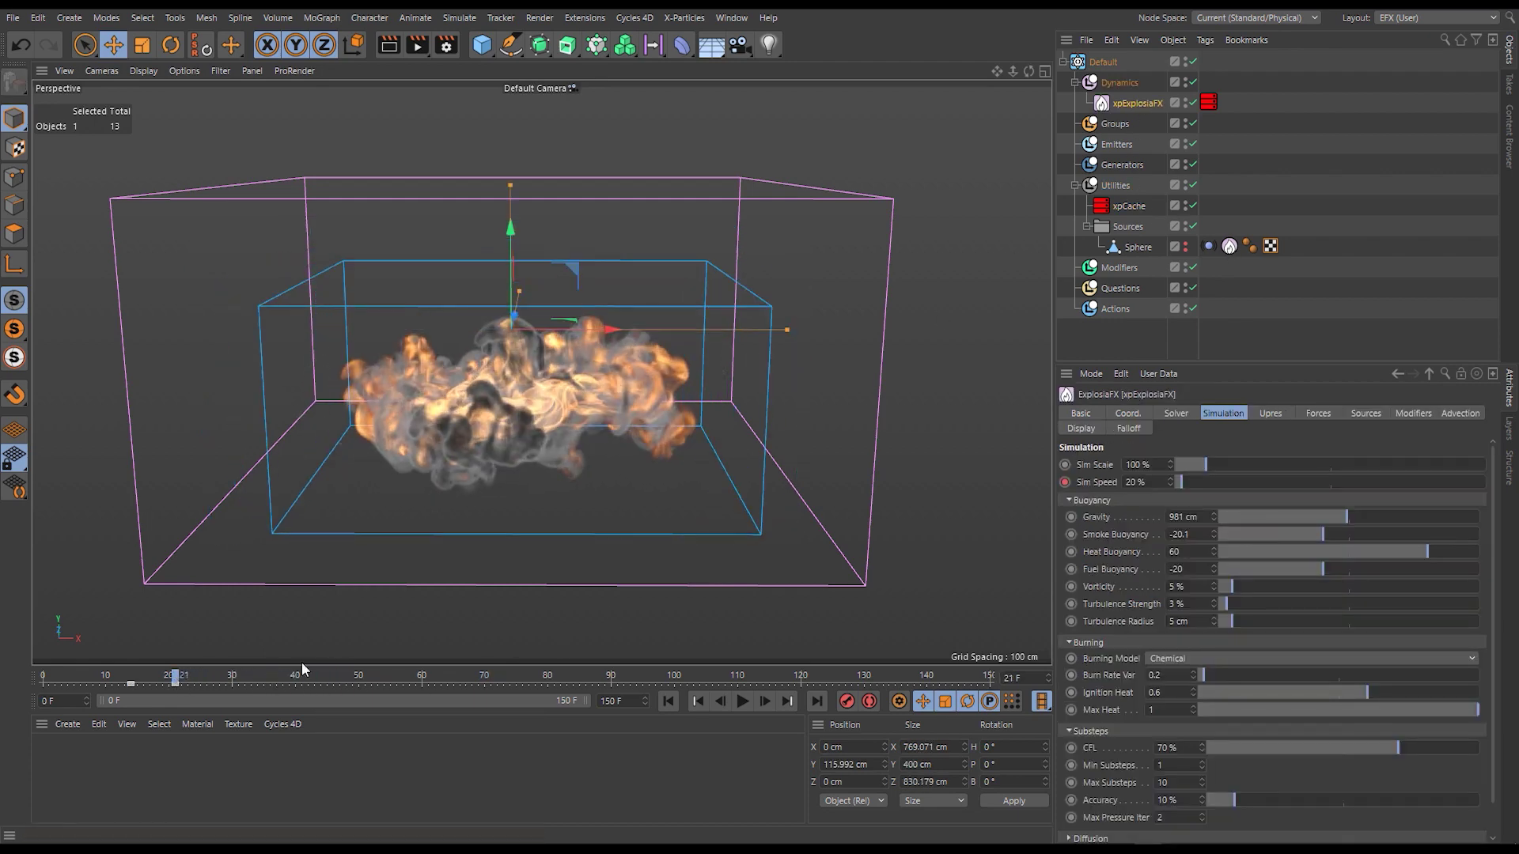
click(1065, 483)
drag(229, 676, 421, 682)
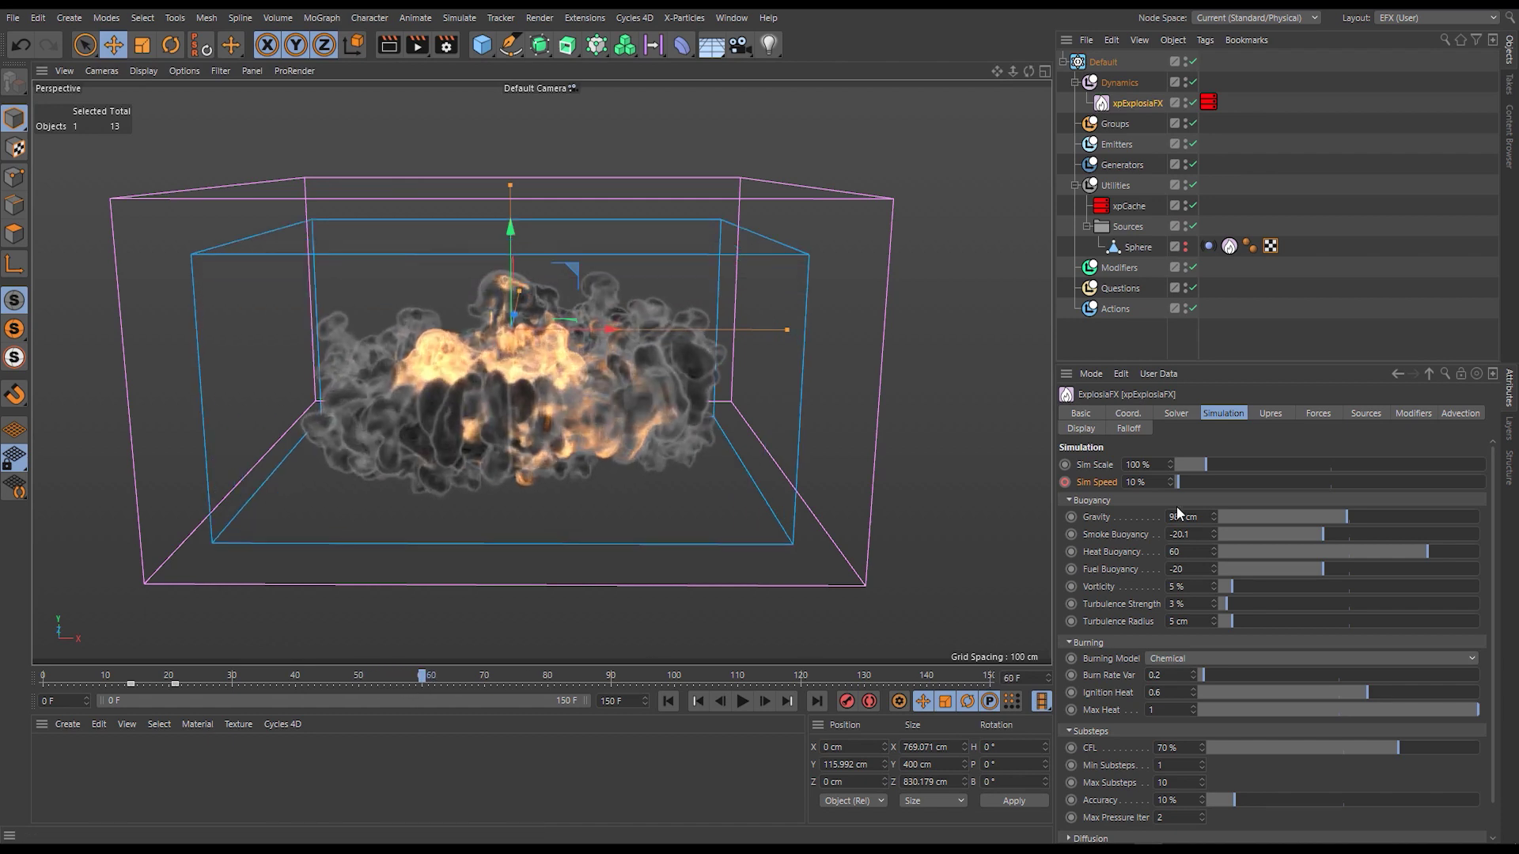
click(483, 677)
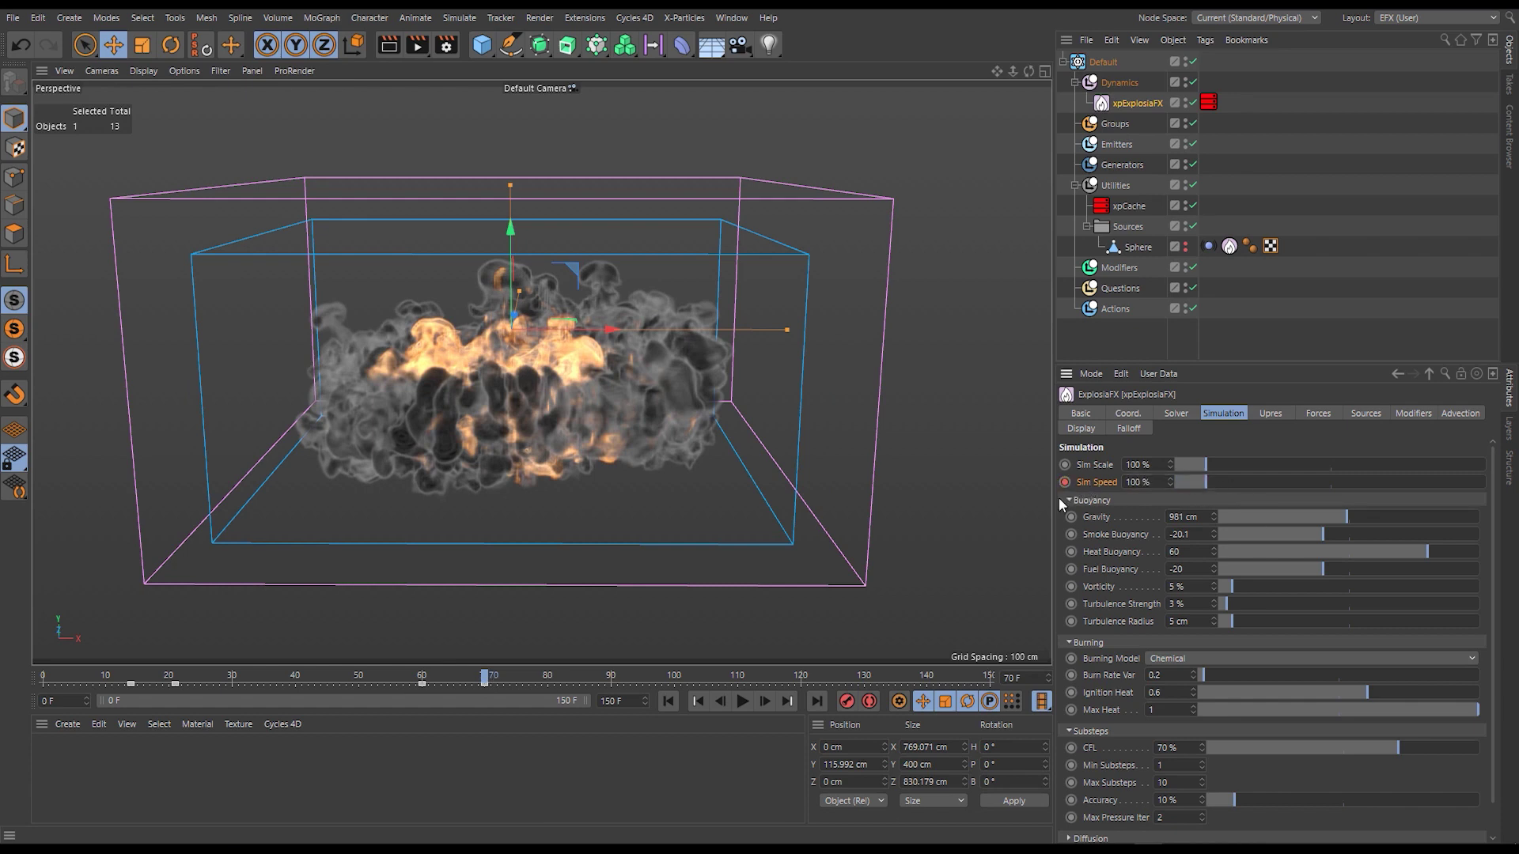
Rebuild the xpCache from the first frame, overwriting the existing cache with the keyframed Sim Speed simulation.
click(667, 701)
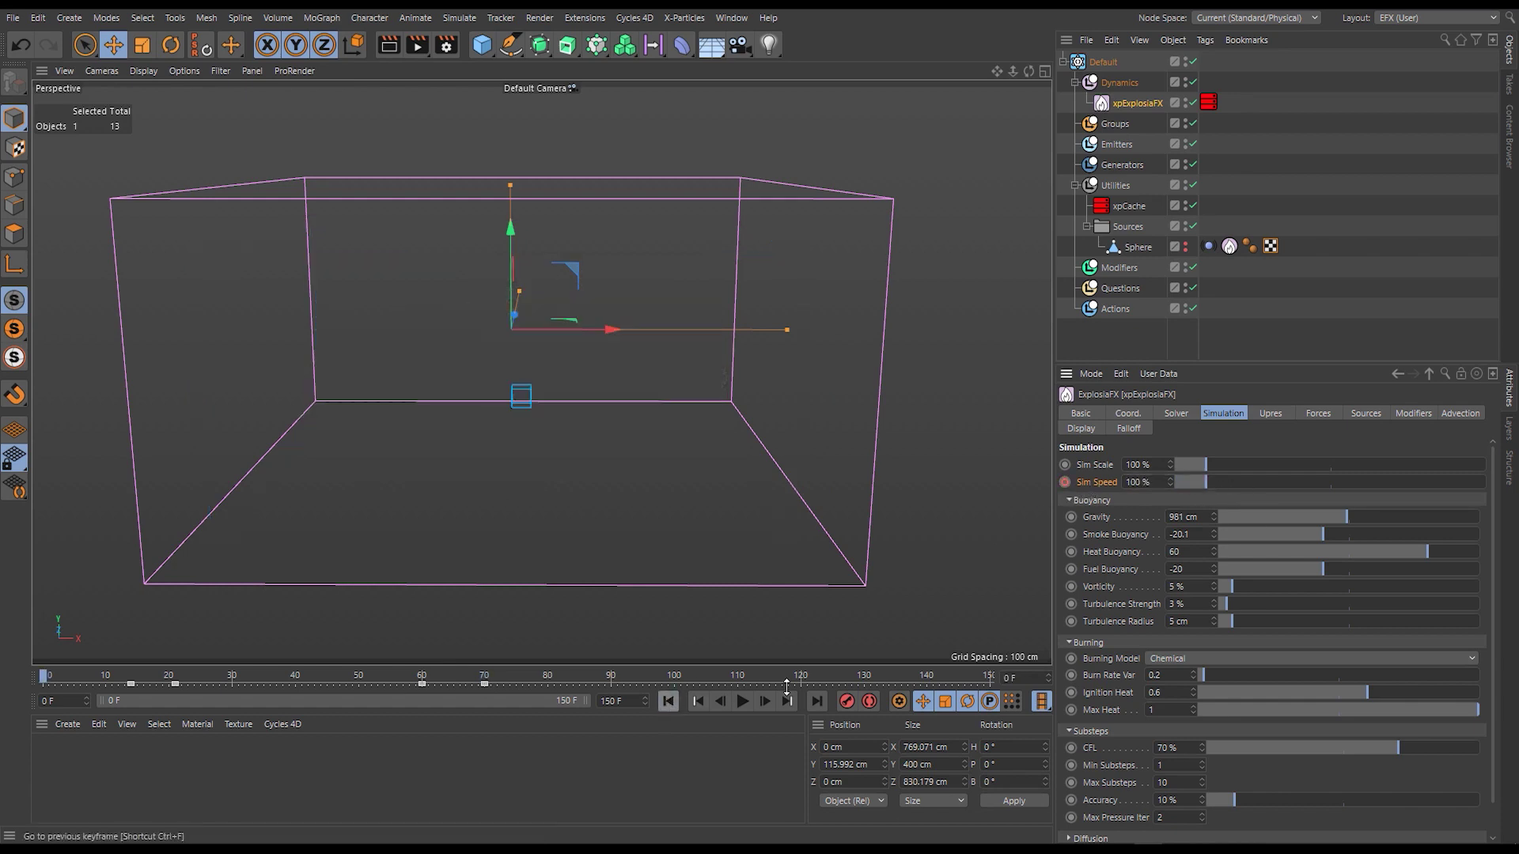
click(1121, 207)
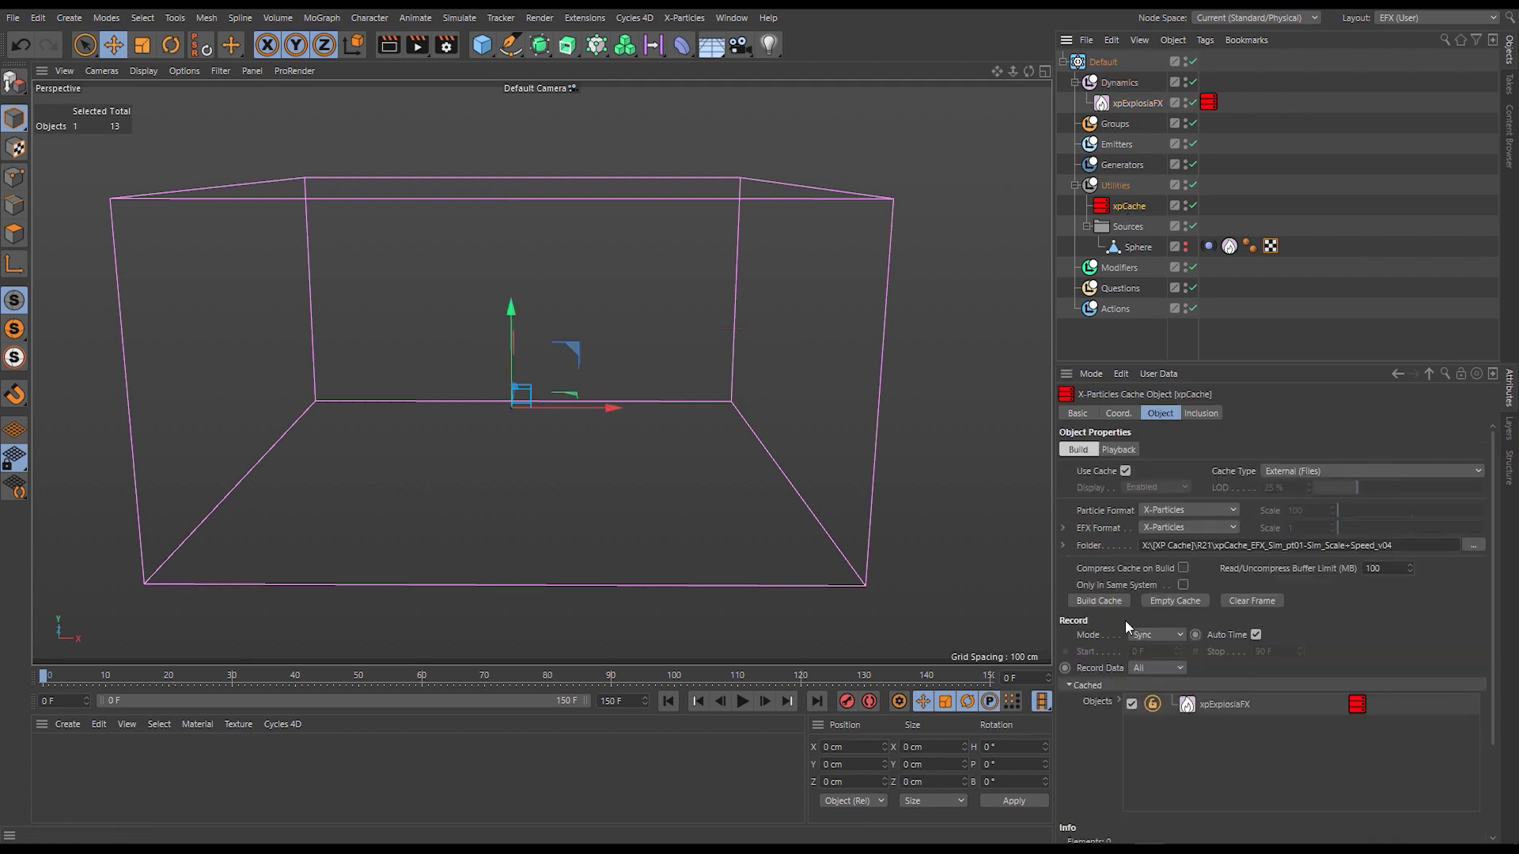
click(1108, 601)
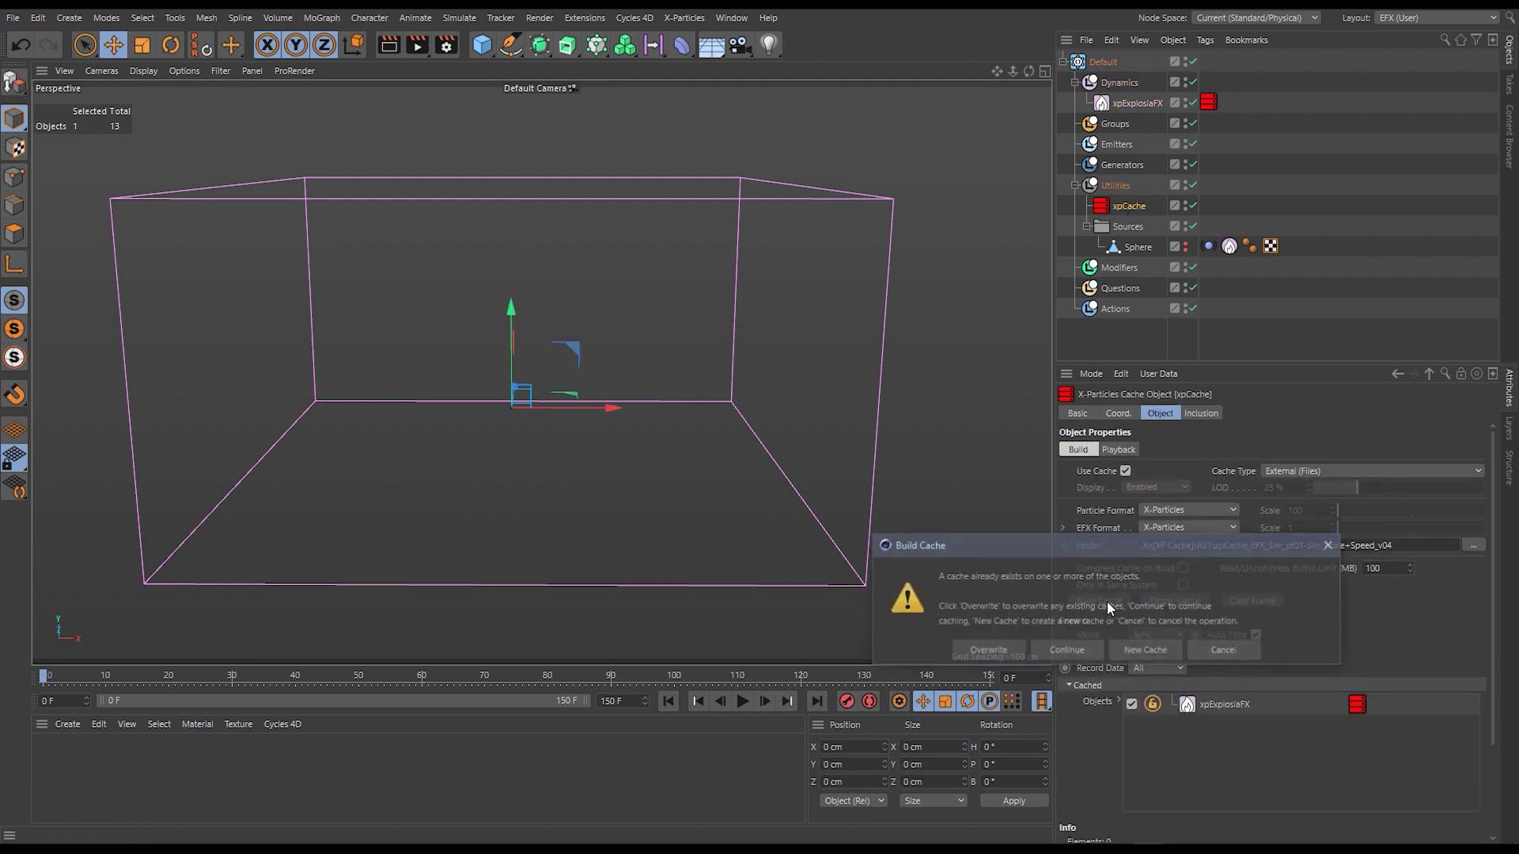
click(990, 651)
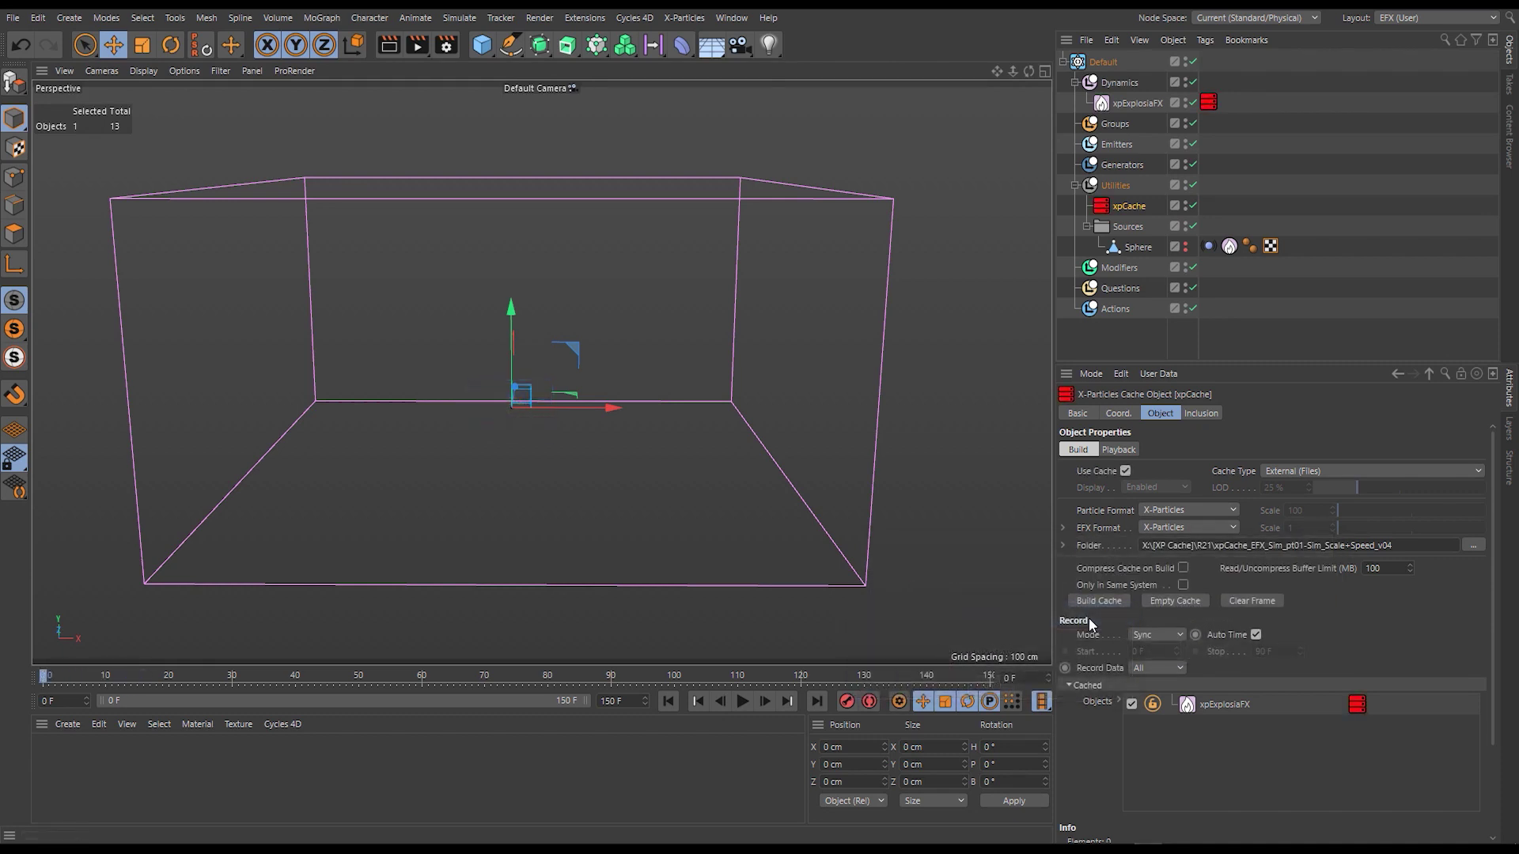
Check the rebuilt cache's frame, disk space and build time information and play back the cached explosion.
scroll(1096, 752, down, 3)
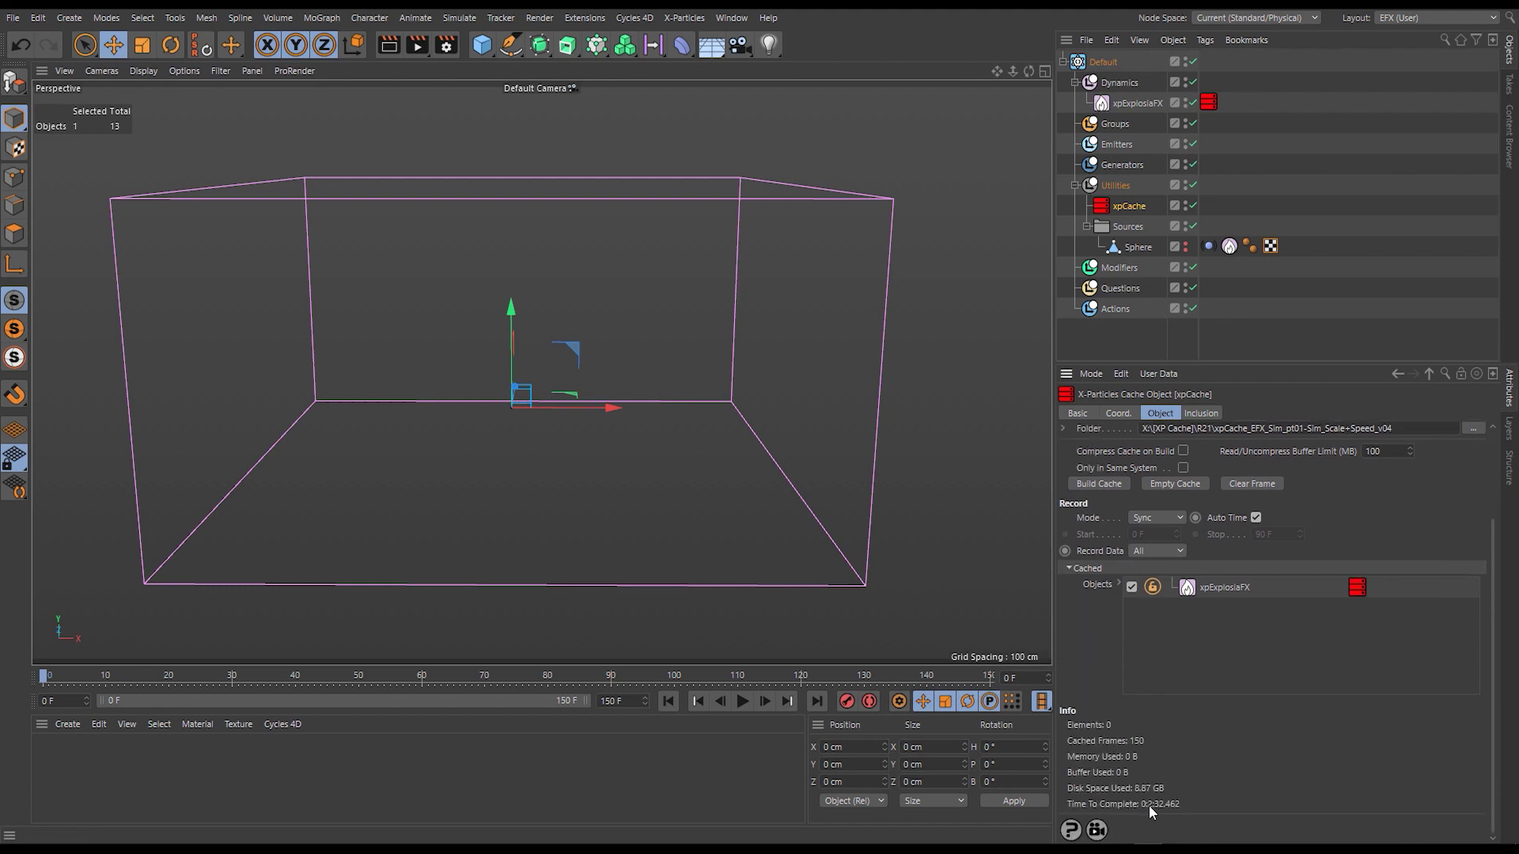
scroll(1083, 642, up, 3)
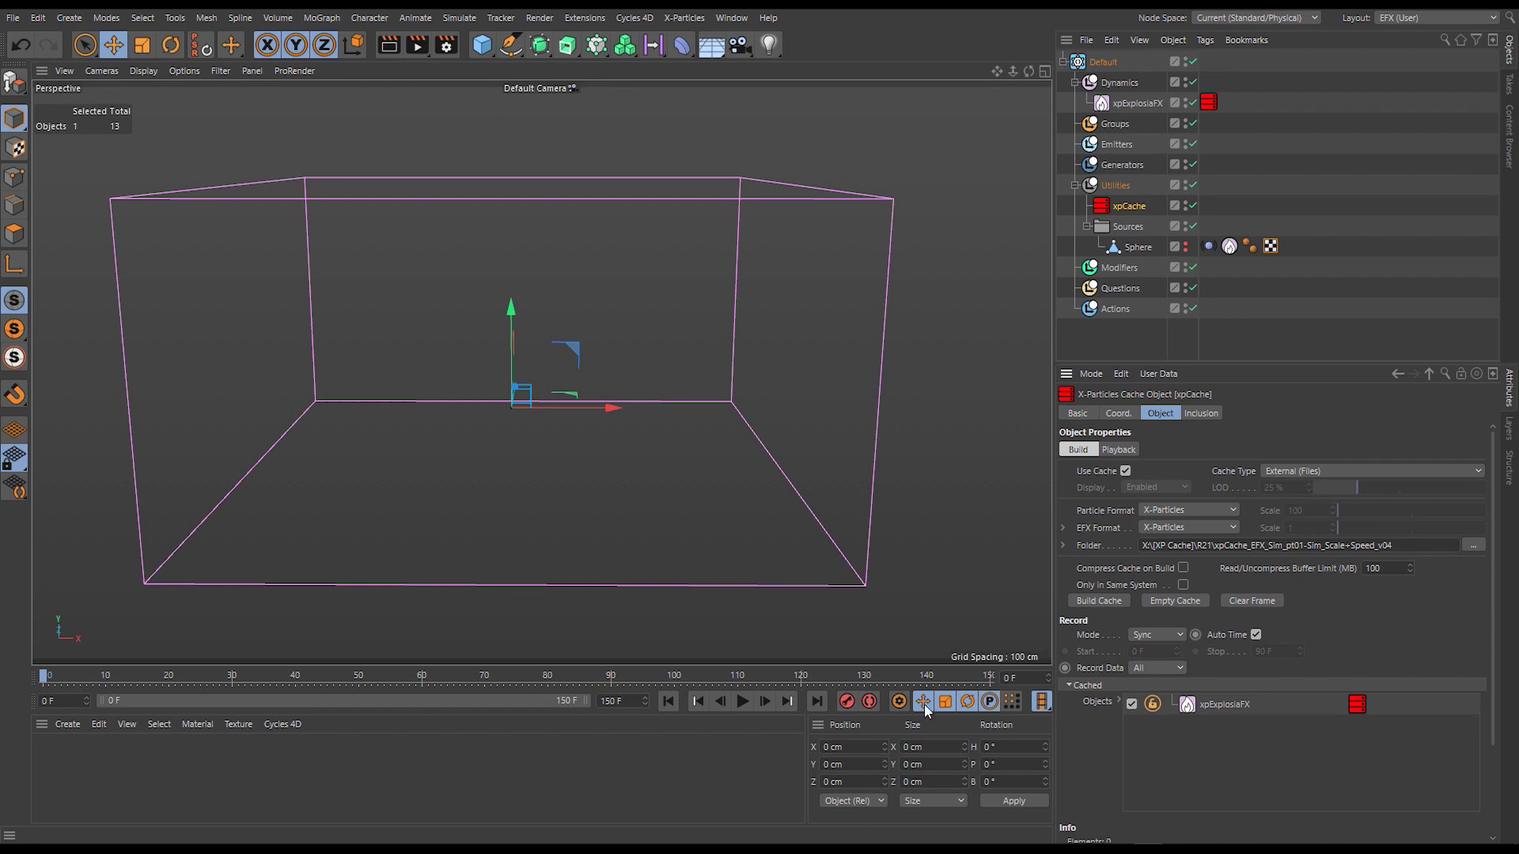
click(742, 702)
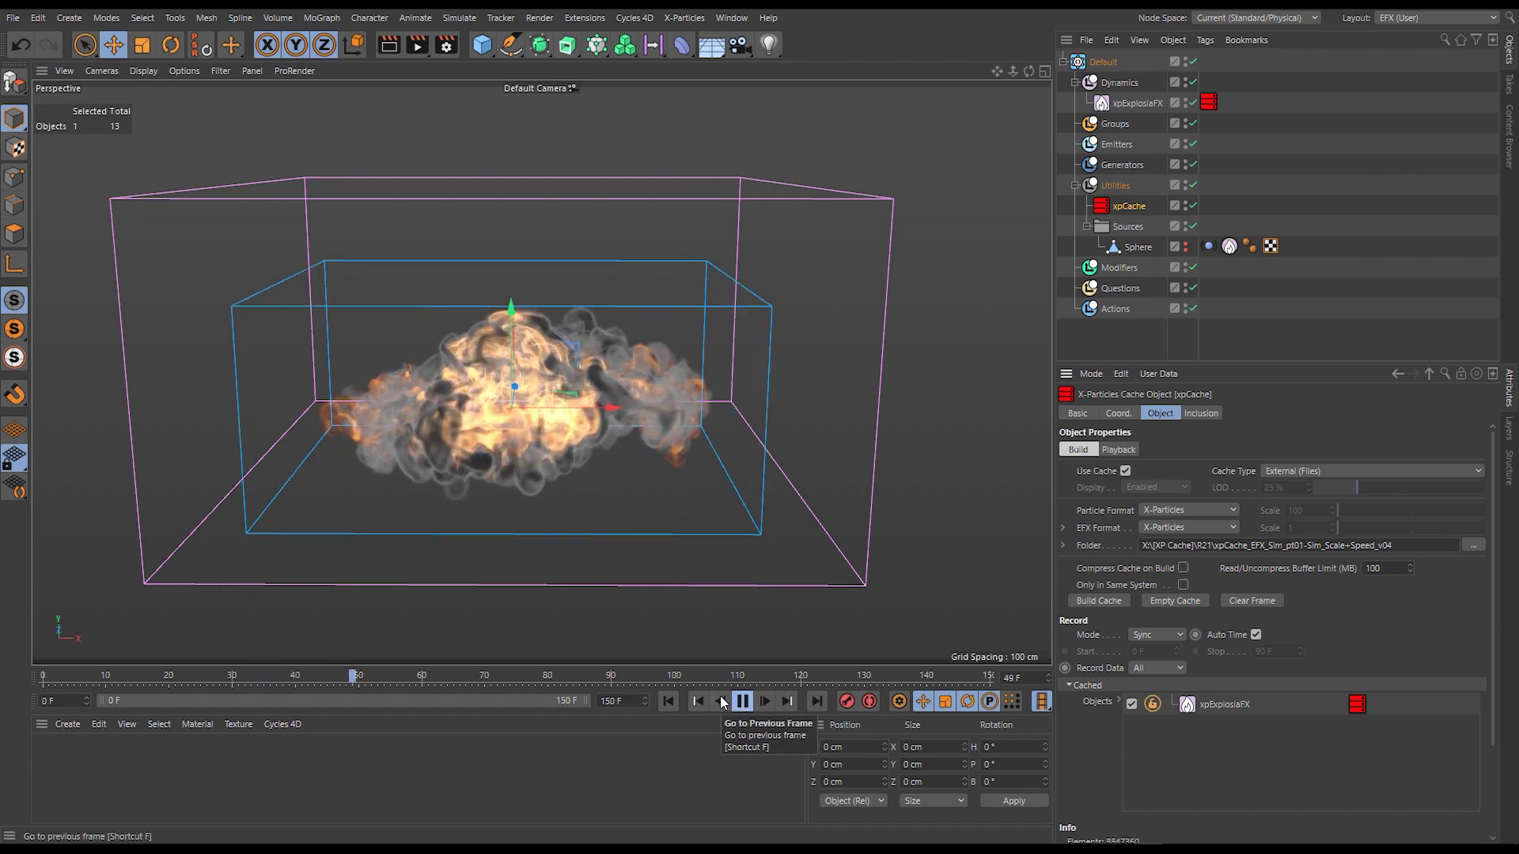
Turn off Show Adaptive Bounds and set Grid to None in the ExplosiaFX display settings, and replay the deselected explosion from frame 0.
click(1137, 101)
click(1082, 428)
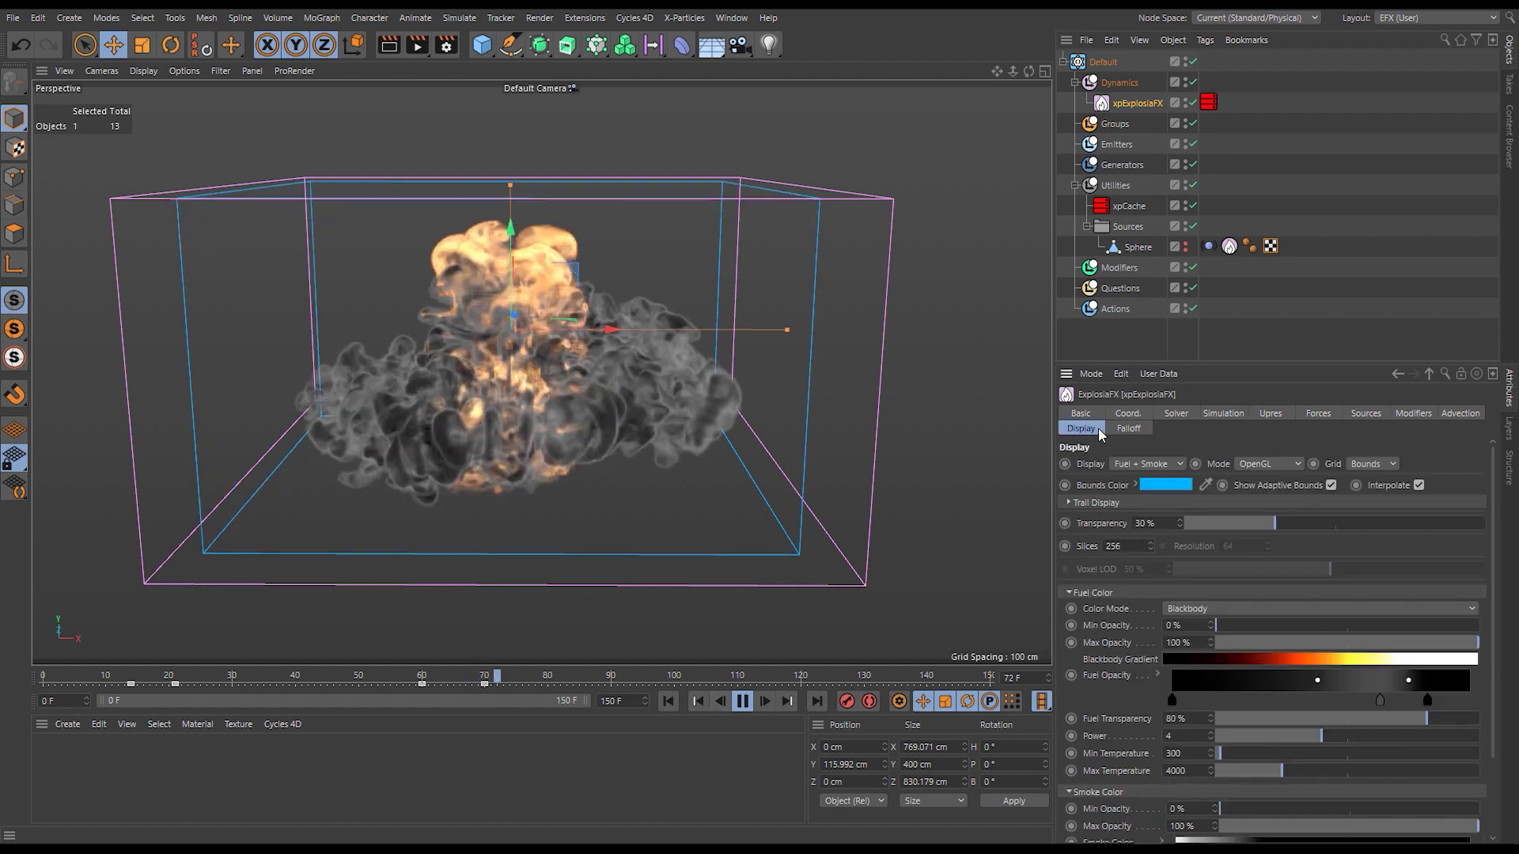
click(1331, 485)
click(1370, 464)
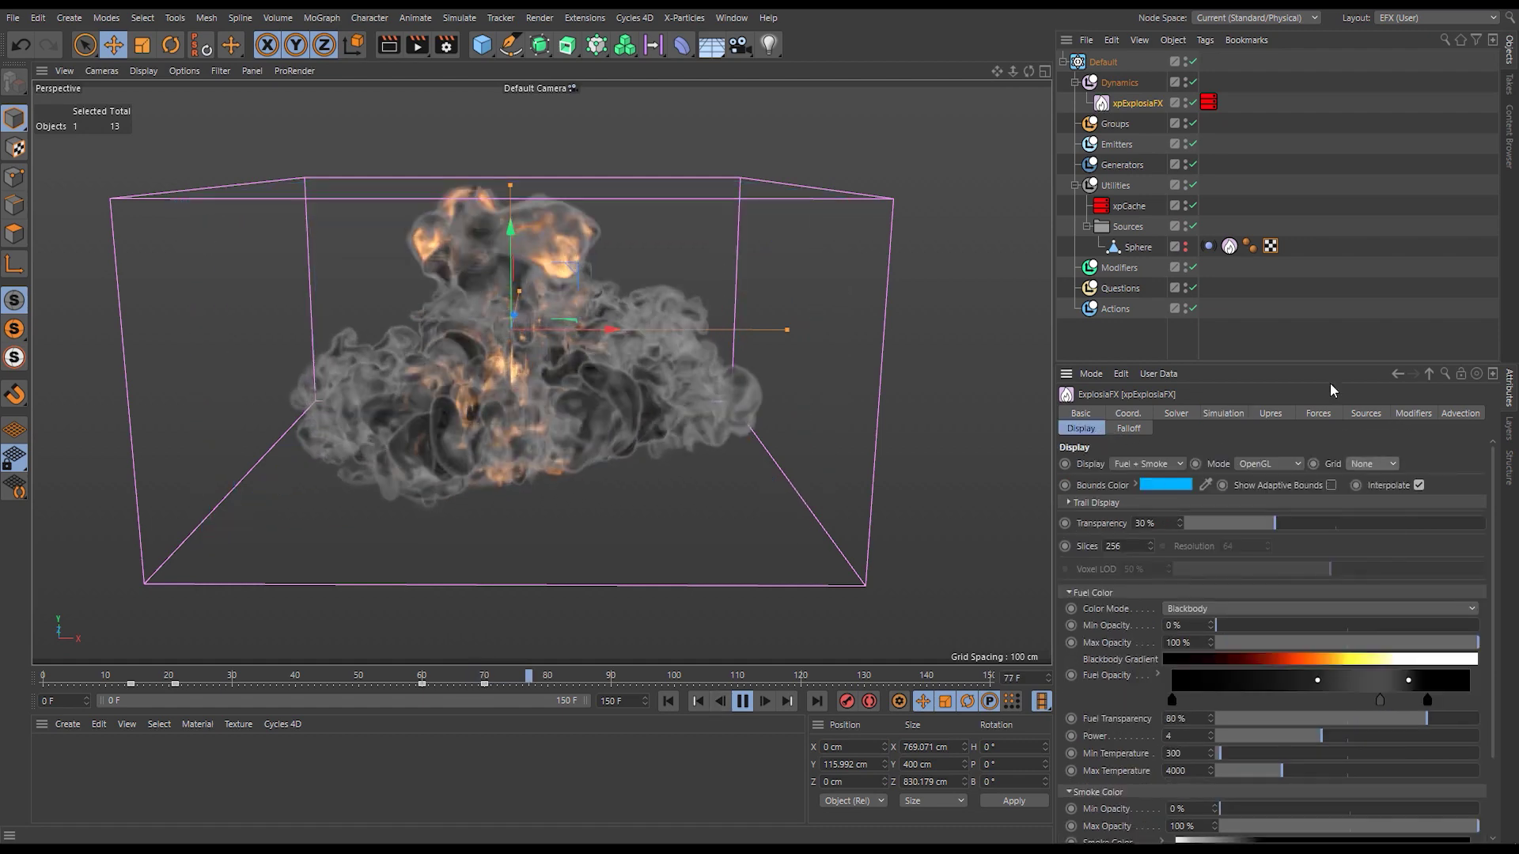
click(1282, 337)
click(669, 701)
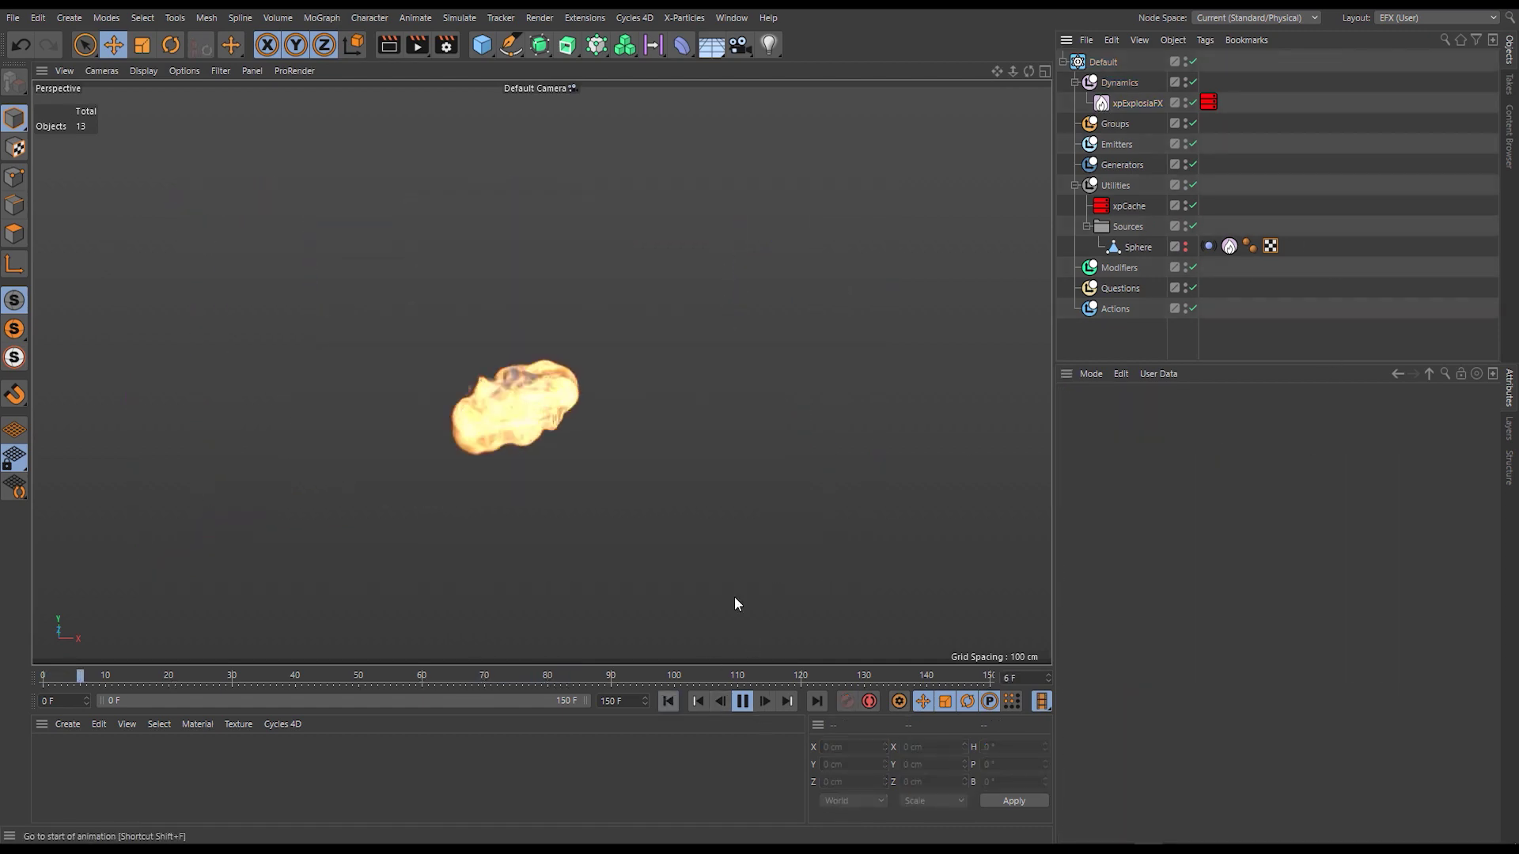